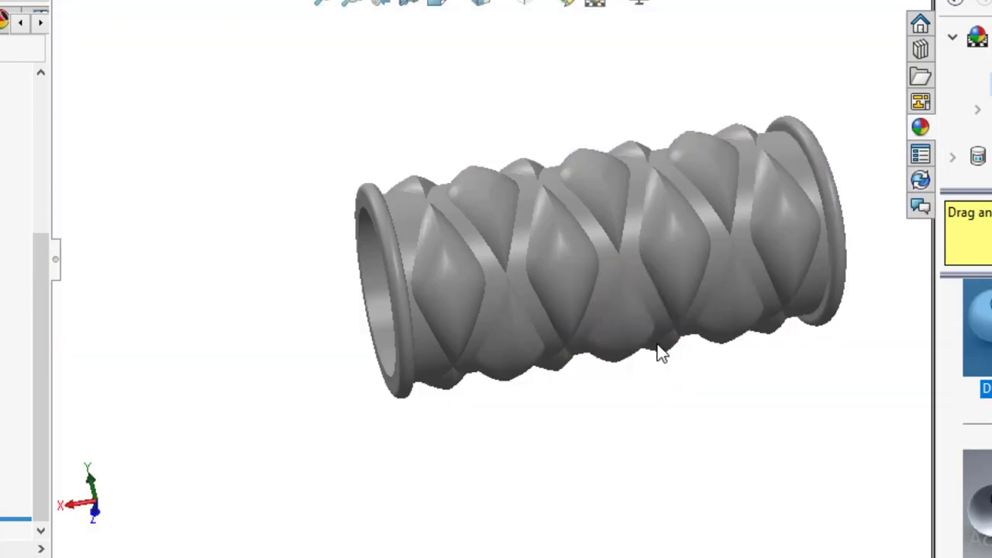
middle_drag(656, 349, 633, 485)
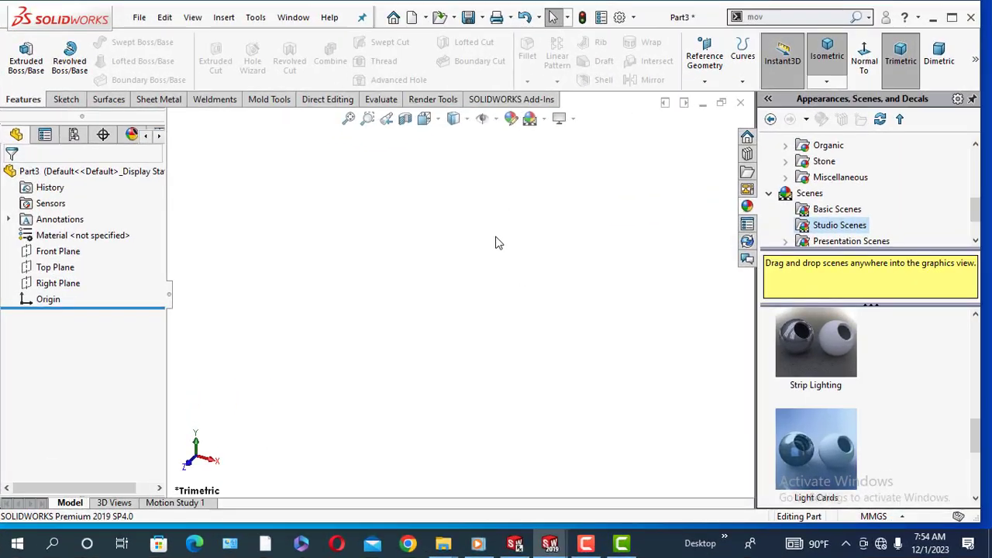
click(397, 153)
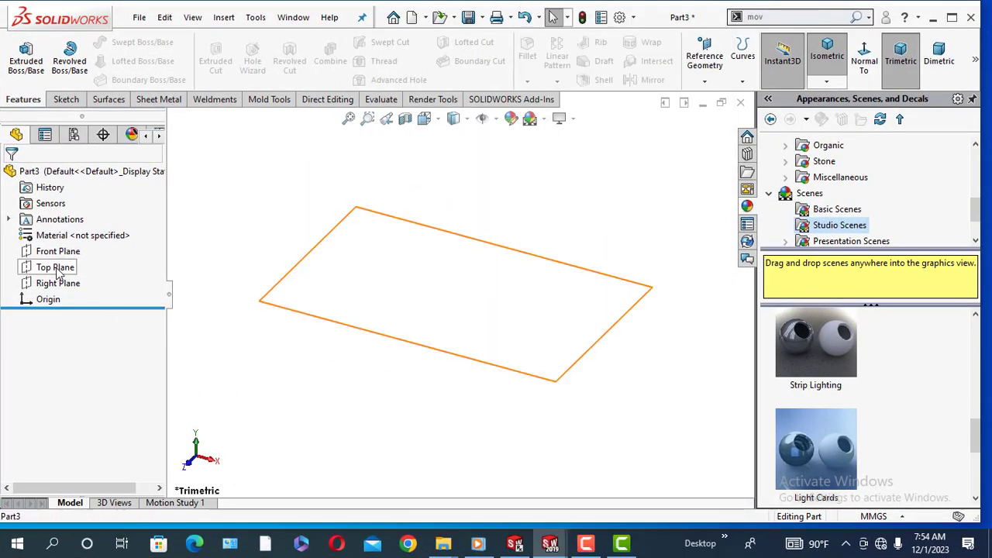
Start a sketch on the Top Plane and draw a horizontal midpoint line about 80 mm long, centred on the origin.
click(55, 269)
click(79, 249)
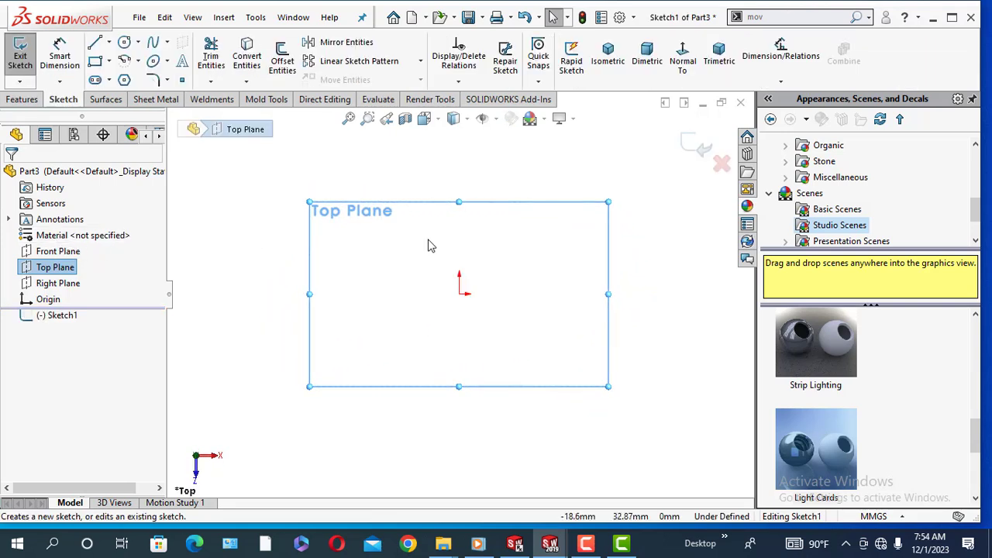
click(109, 44)
click(120, 95)
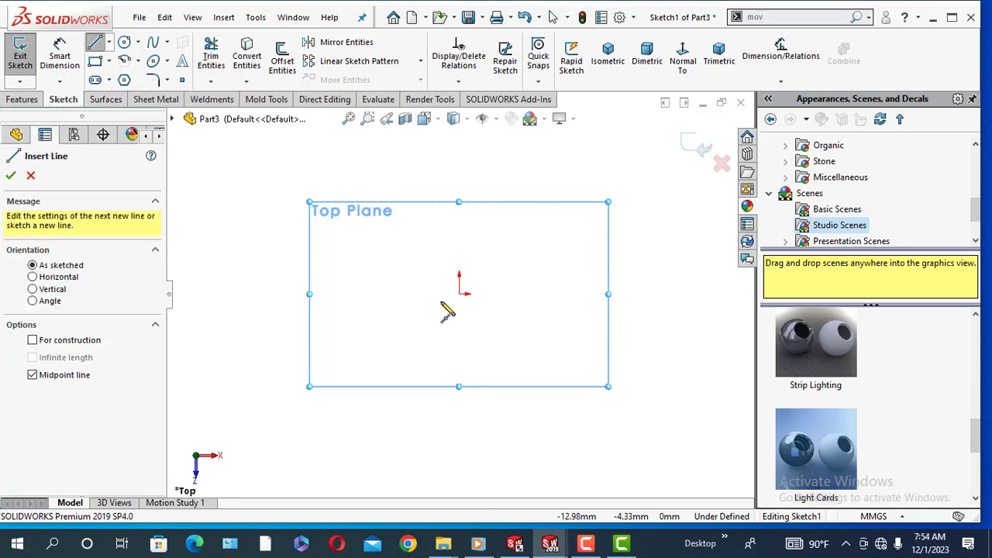
click(459, 294)
click(526, 293)
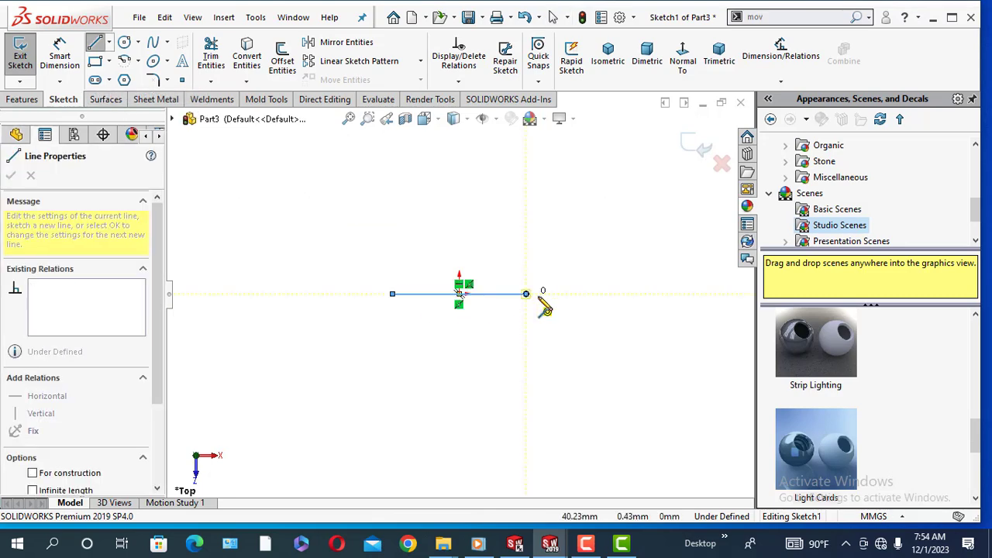
key(Escape)
Draw a vertical midpoint line extending about 65 mm each way from the origin, and convert both lines to construction geometry.
click(108, 43)
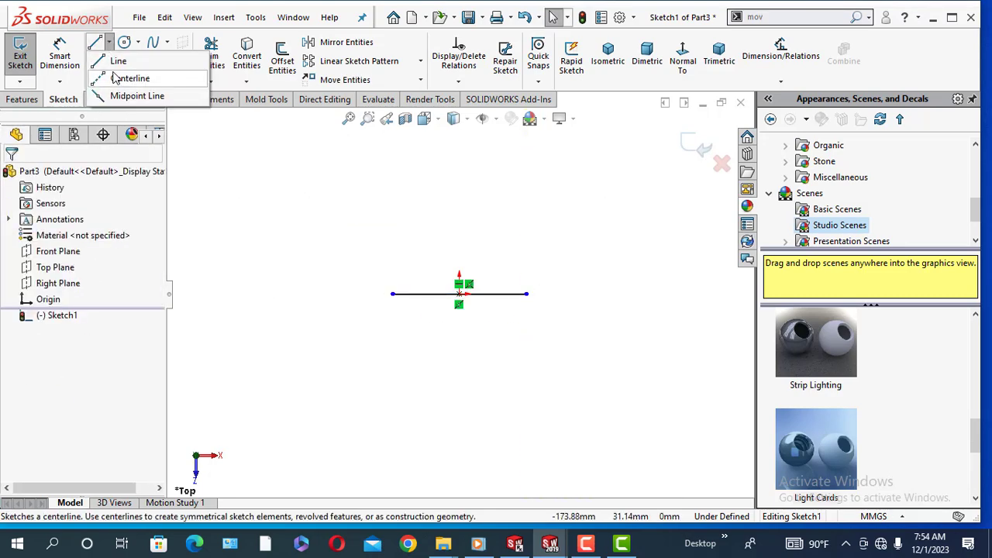
click(137, 96)
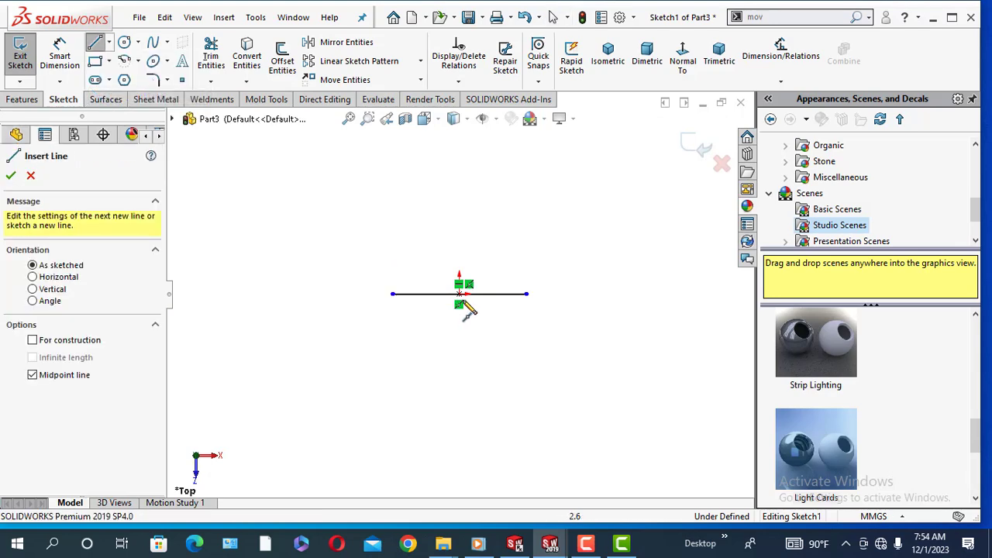
click(459, 294)
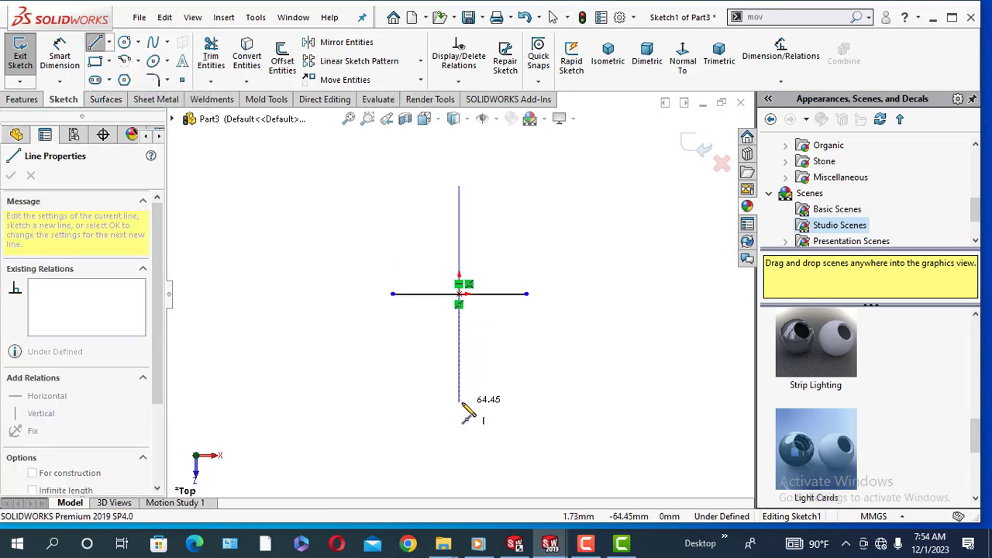
click(460, 403)
right_click(460, 403)
click(496, 367)
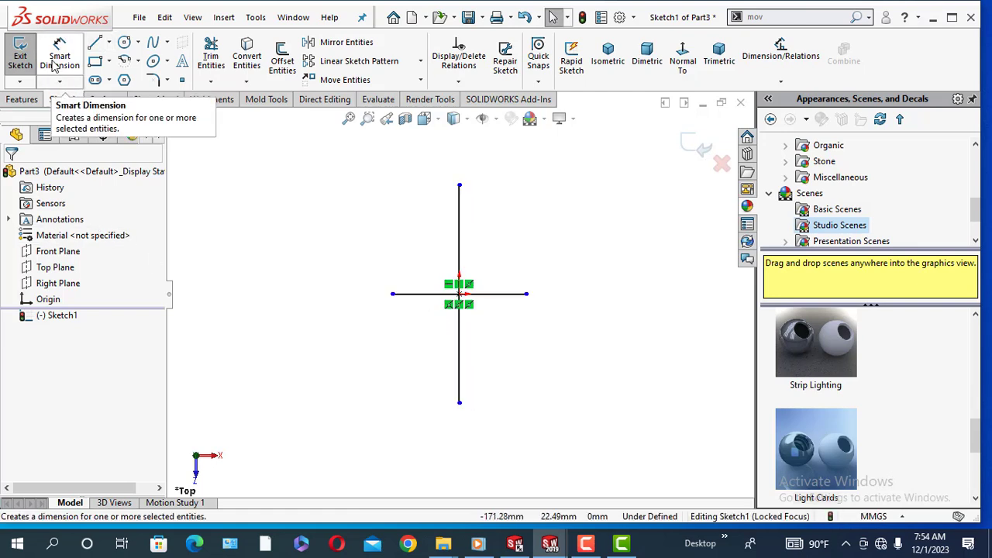
drag(356, 170, 597, 443)
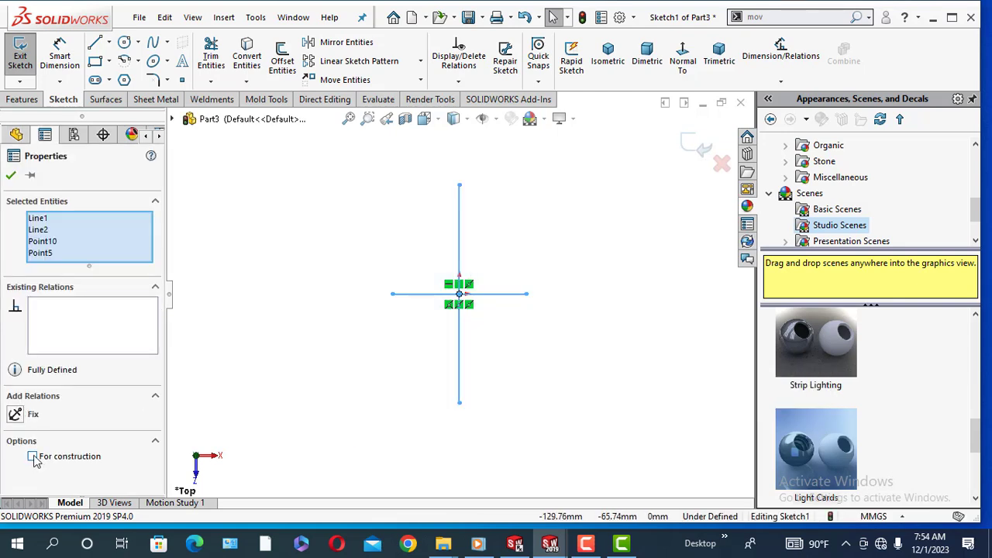
click(10, 178)
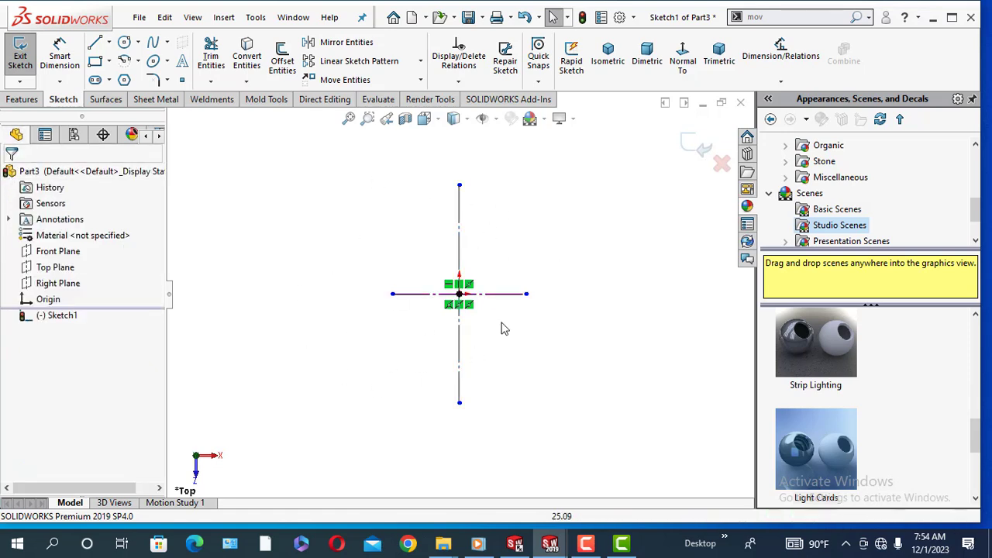
Dimension the horizontal construction line to 20 mm and the vertical construction line to 50 mm.
click(59, 59)
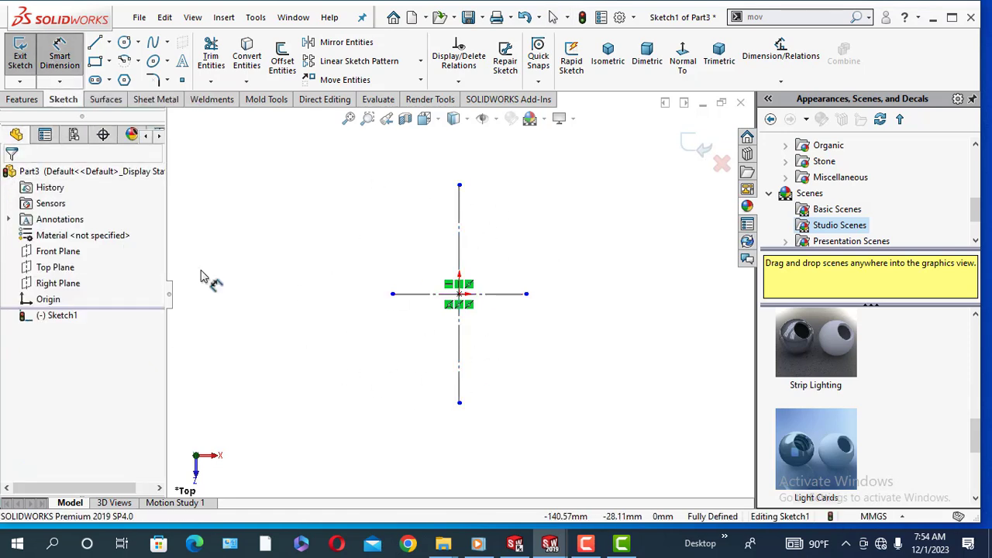
click(418, 295)
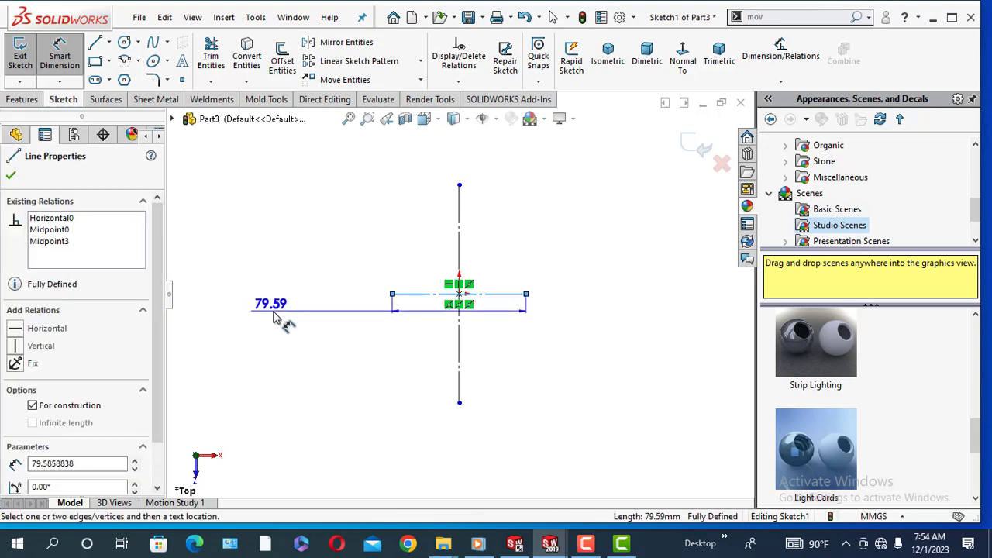
click(273, 318)
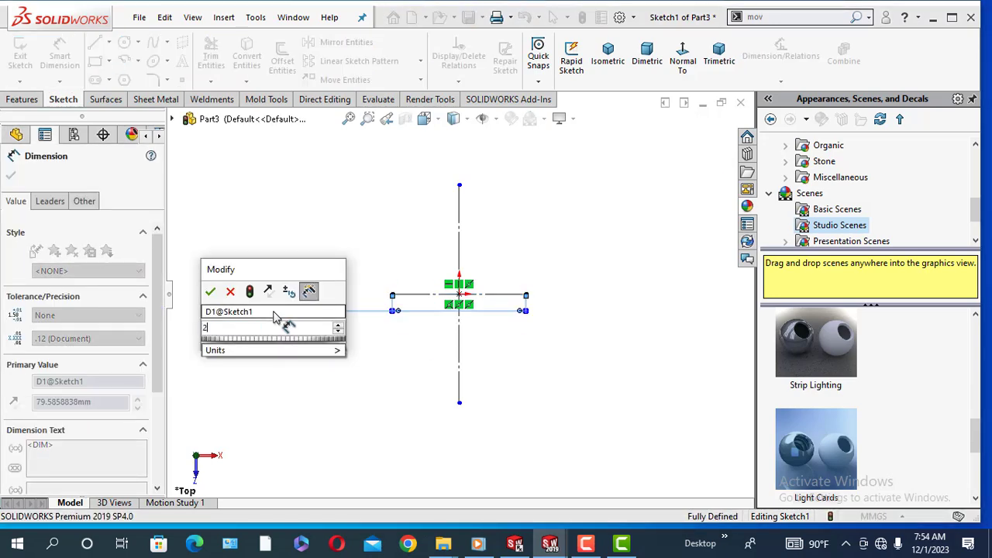
text(20)
key(Return)
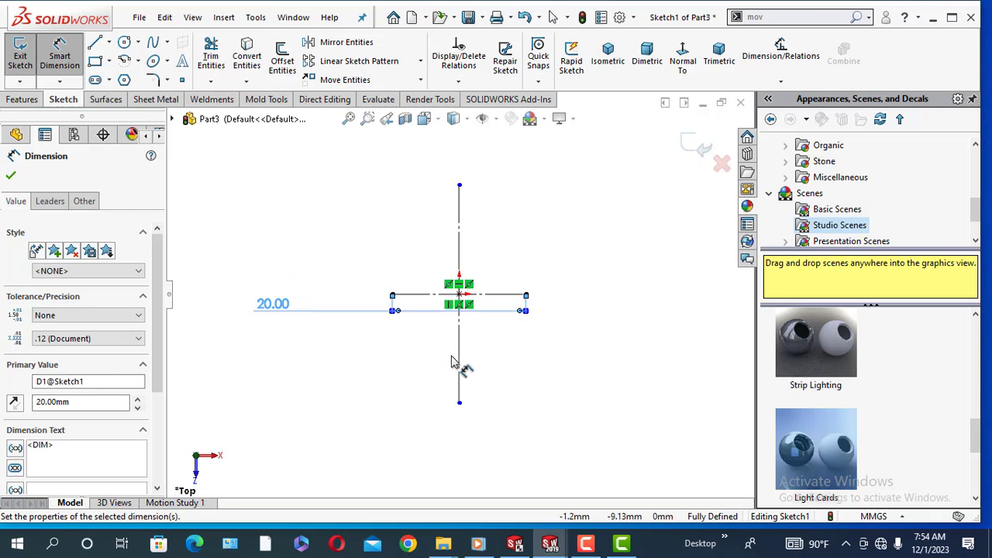
click(459, 359)
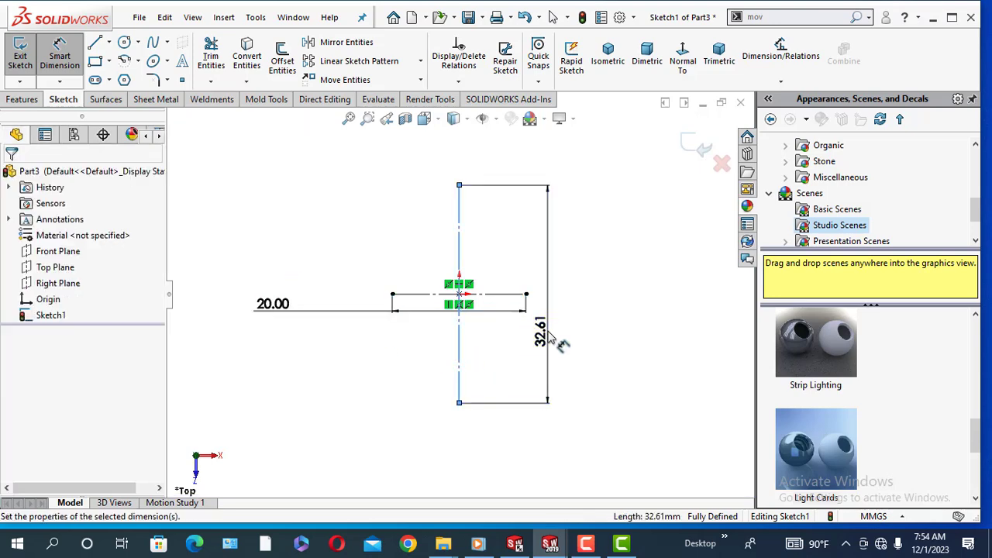
click(547, 337)
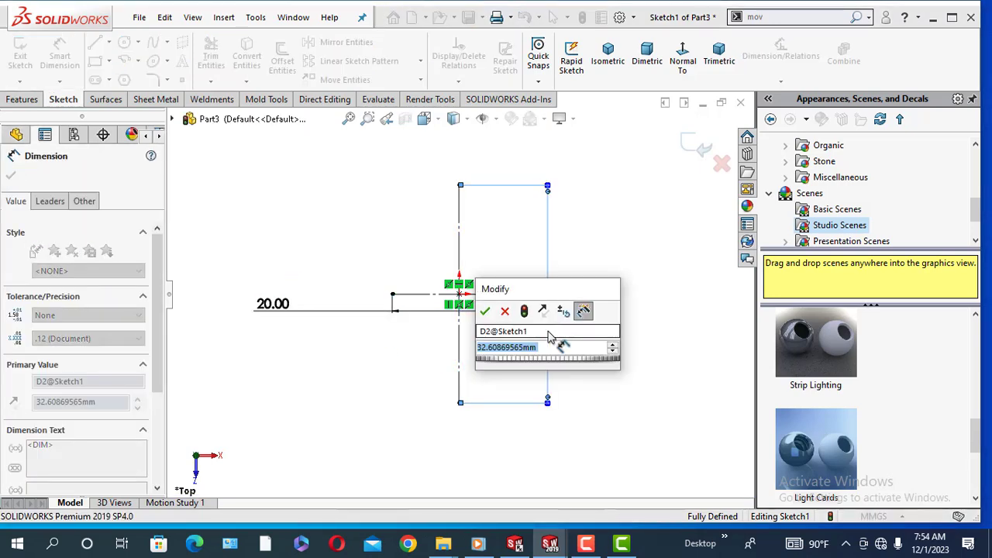
text(50)
key(Return)
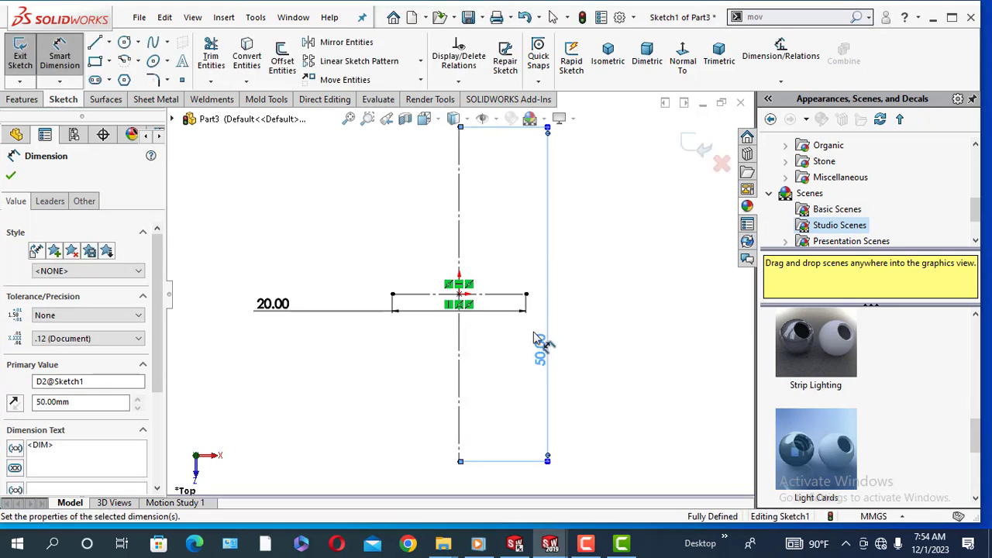
click(10, 179)
Draw a closed rhombus with four lines connecting the endpoints of the two construction lines.
scroll(386, 307, up, 3)
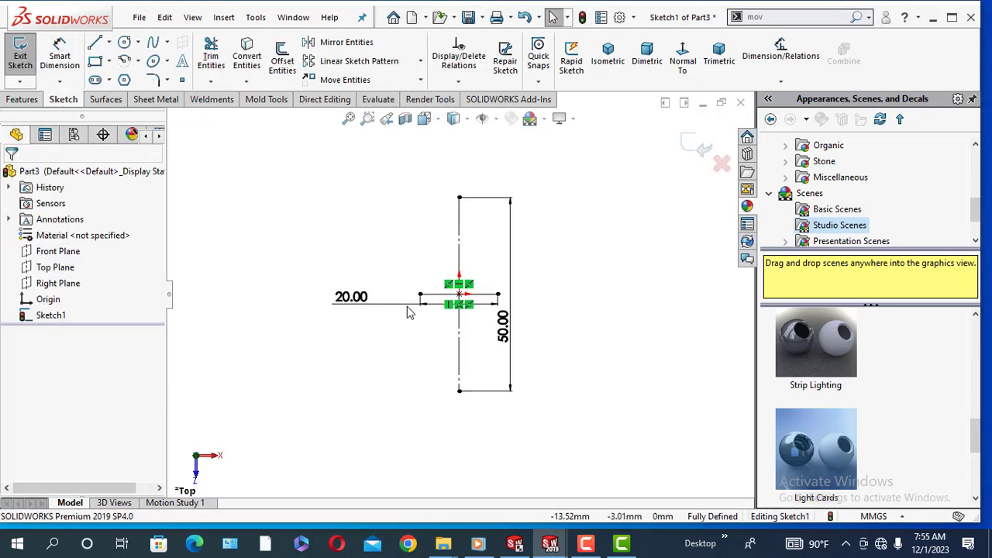
click(96, 46)
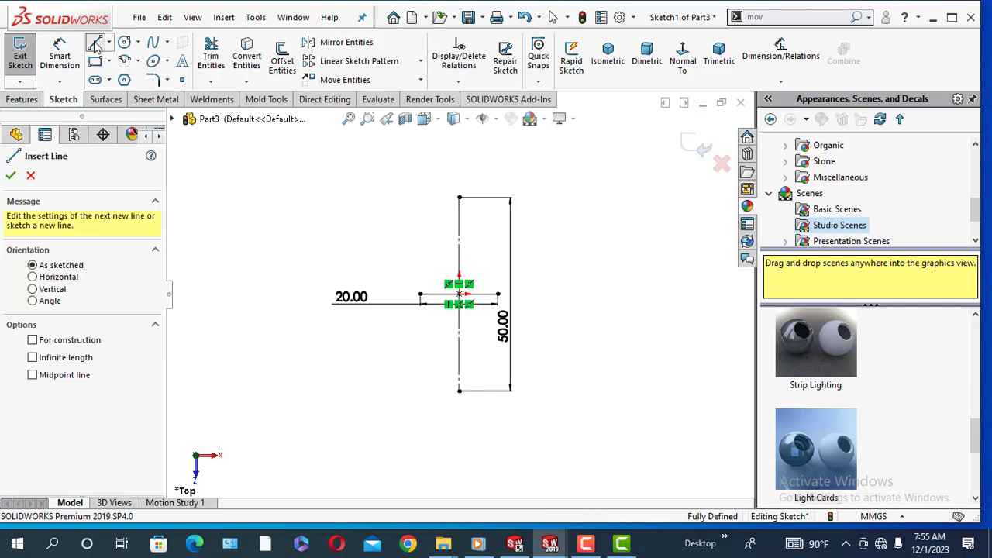
click(460, 199)
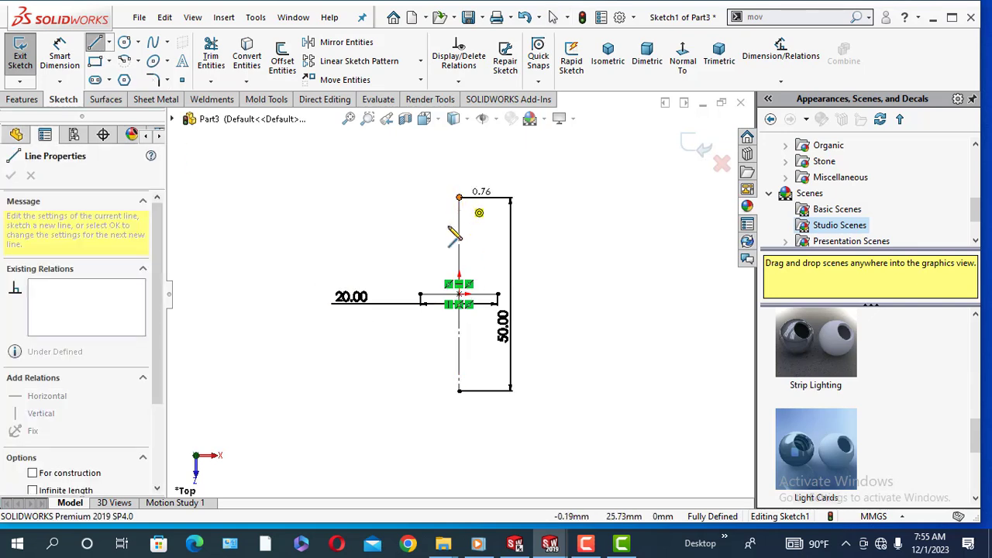
click(419, 295)
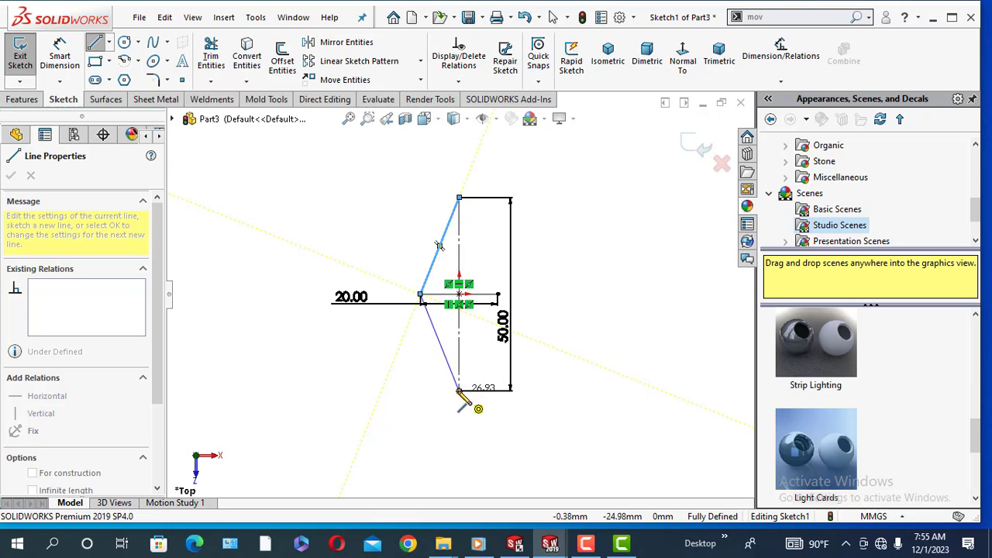
click(459, 389)
click(496, 295)
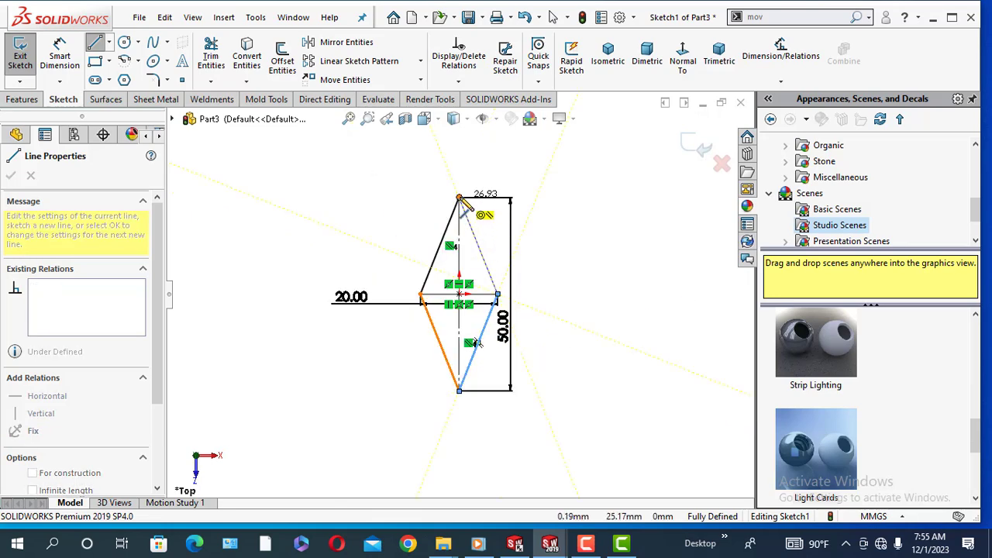
click(459, 198)
right_click(460, 200)
click(499, 206)
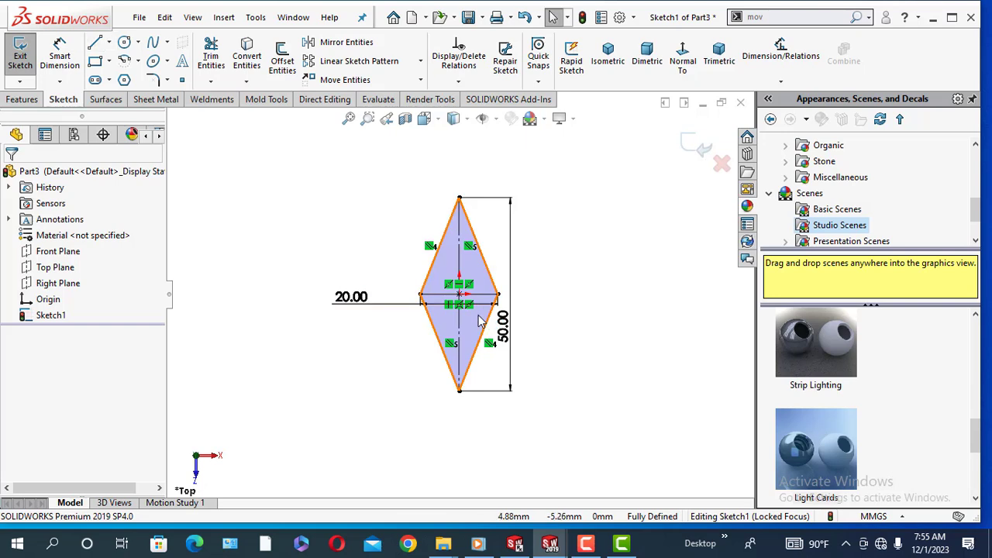
Round the rhombus's two side corners on the horizontal construction line with 10 mm sketch fillets and exit the sketch.
scroll(480, 322, down, 2)
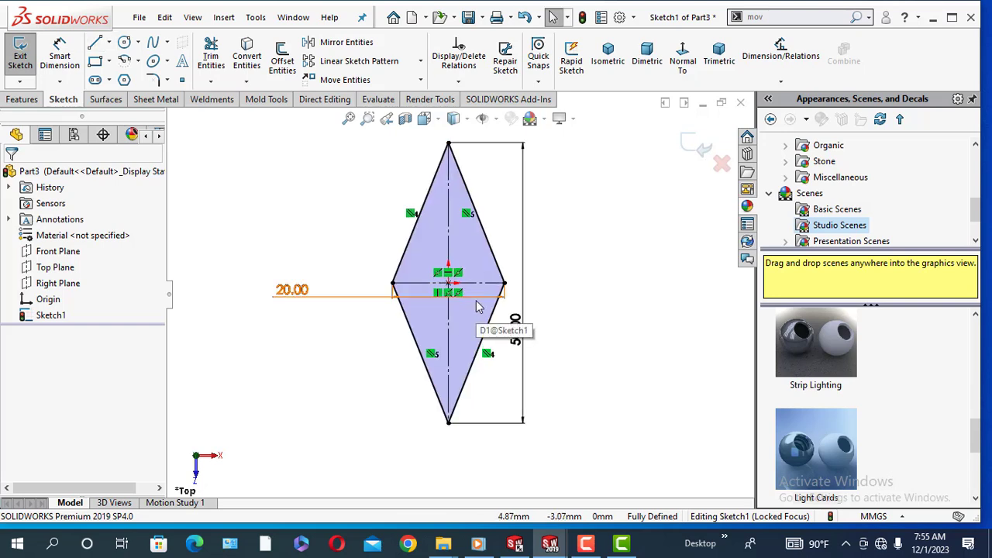
click(155, 80)
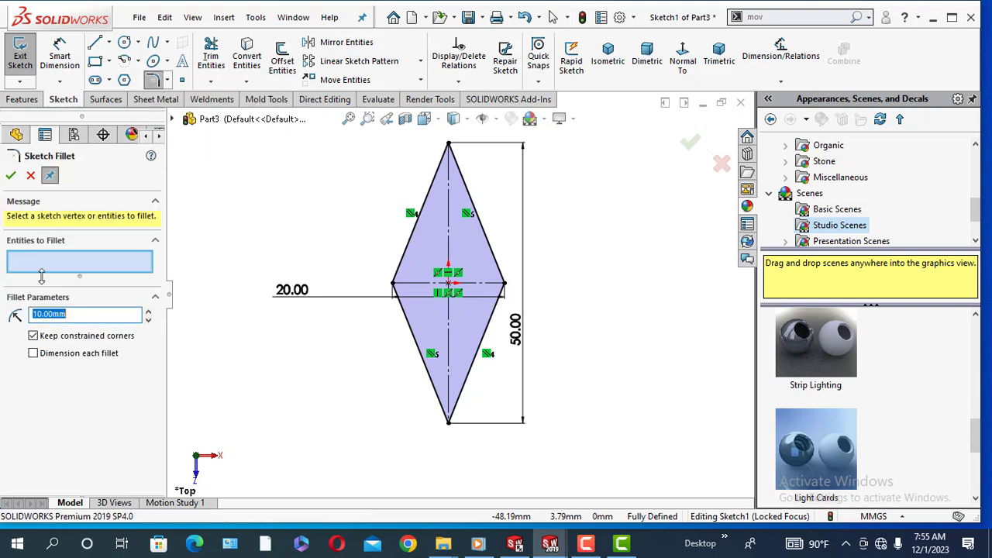
click(393, 284)
click(503, 283)
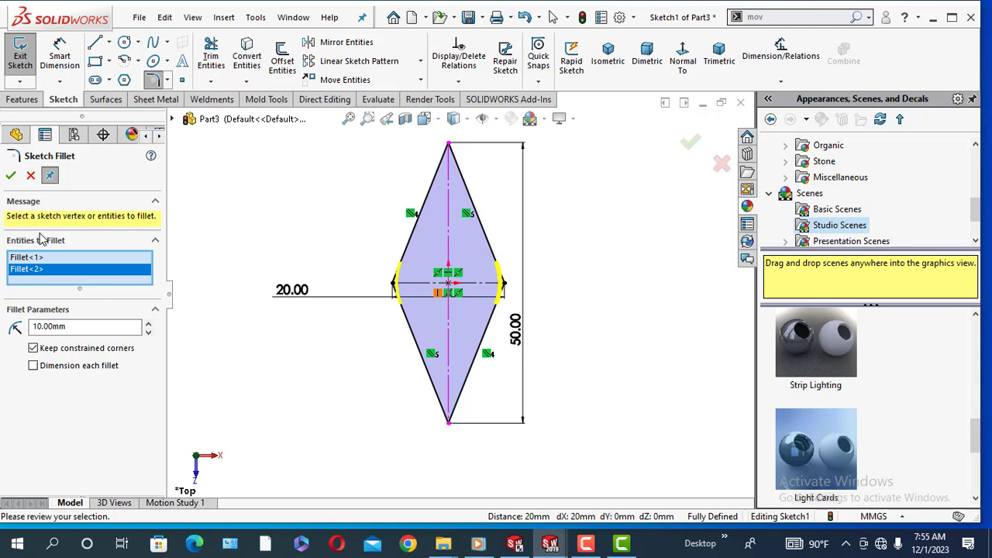
click(11, 177)
click(11, 177)
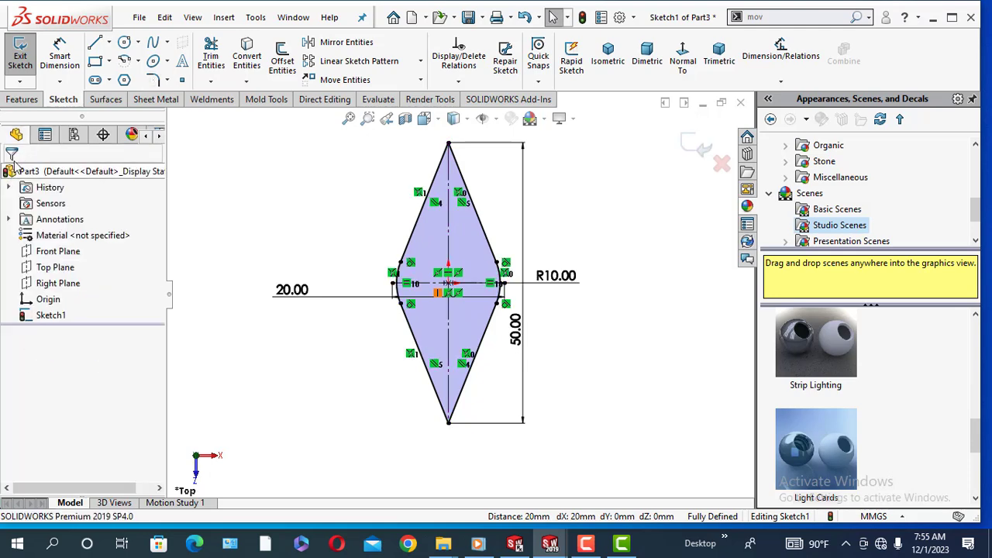
click(19, 62)
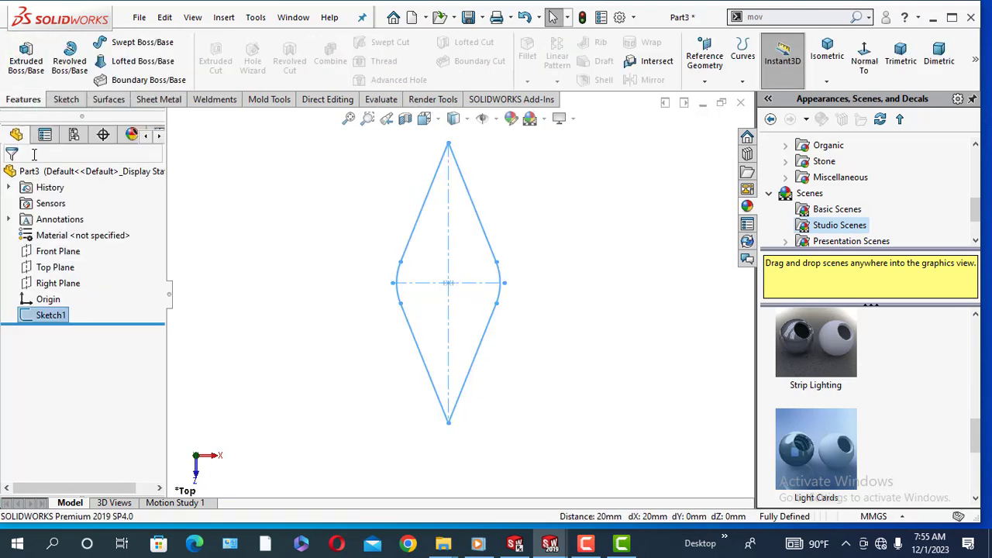
Extrude the rounded rhombus as a boss, blind to 4 mm, with a 40° inward draft.
click(22, 67)
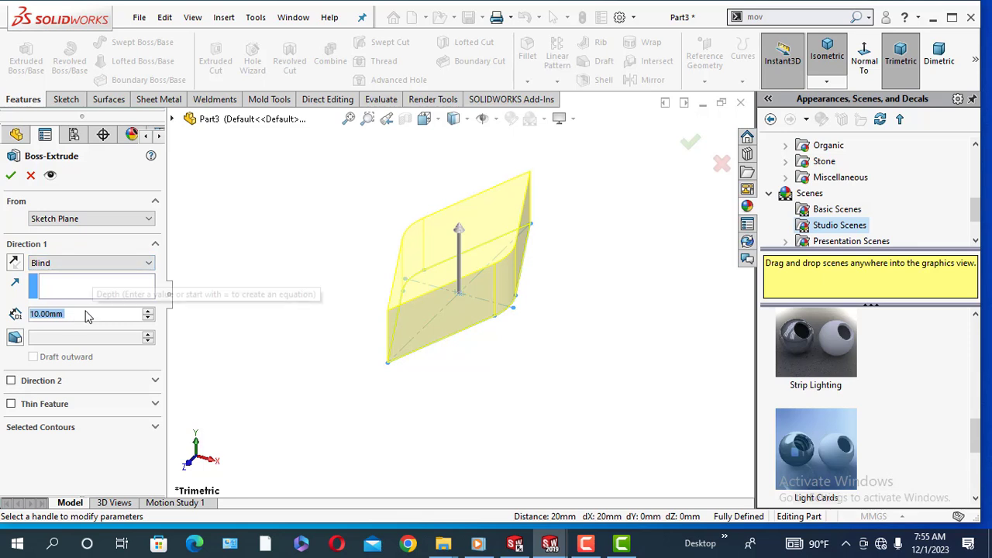
text(4)
key(Return)
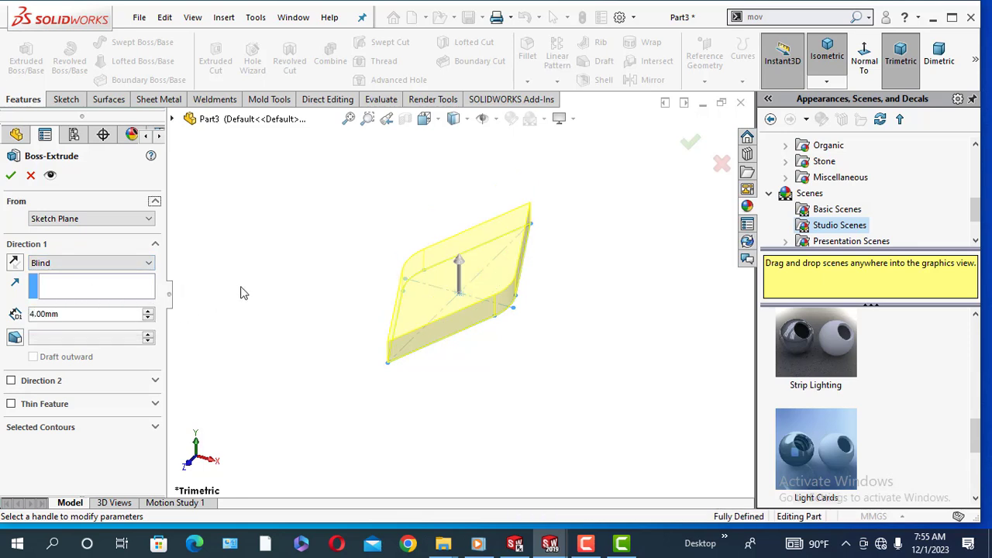
click(15, 338)
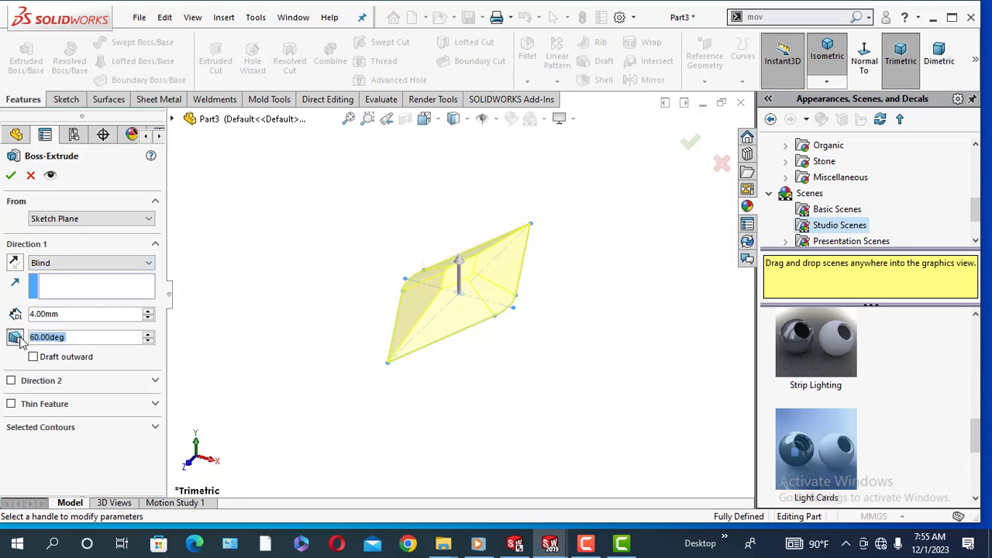
text(40)
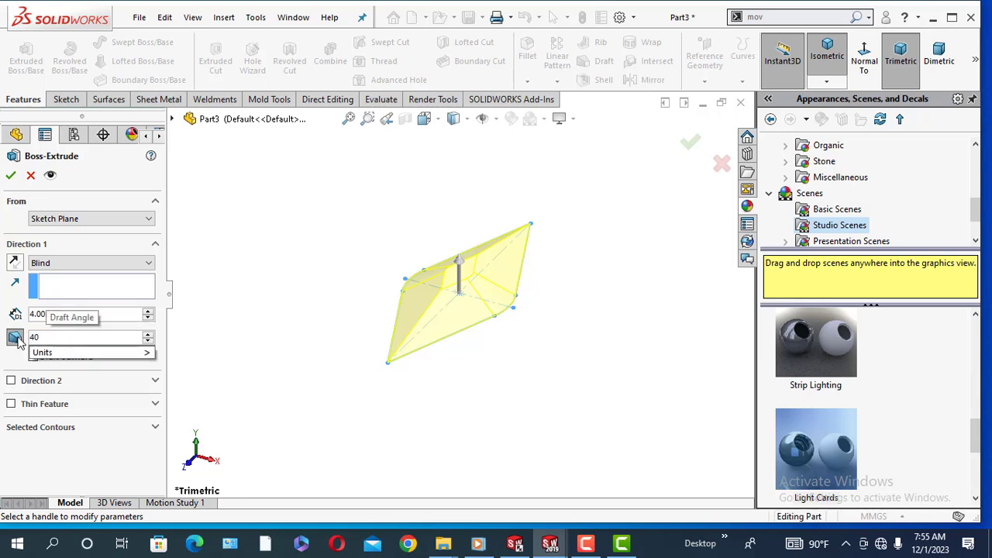
key(Return)
middle_drag(308, 386, 294, 352)
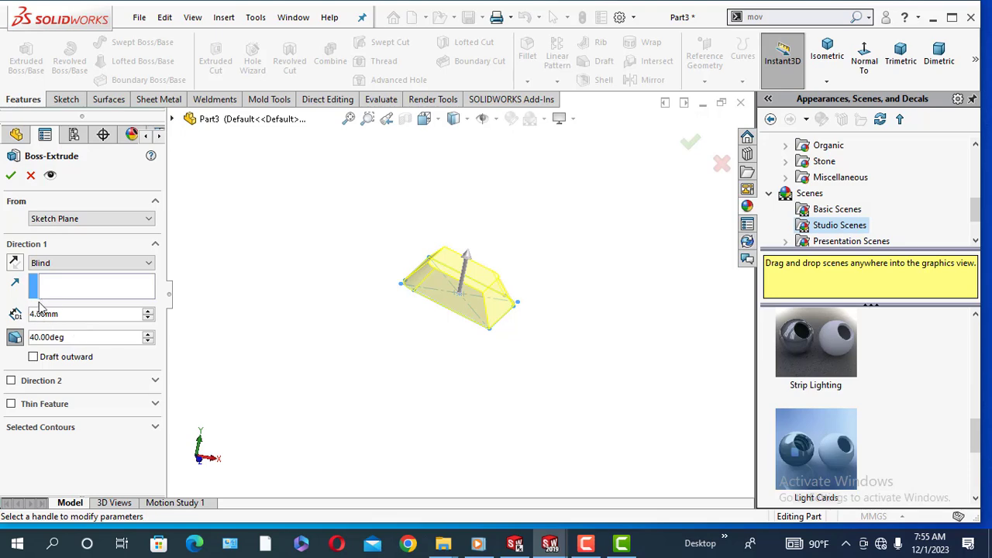
click(11, 175)
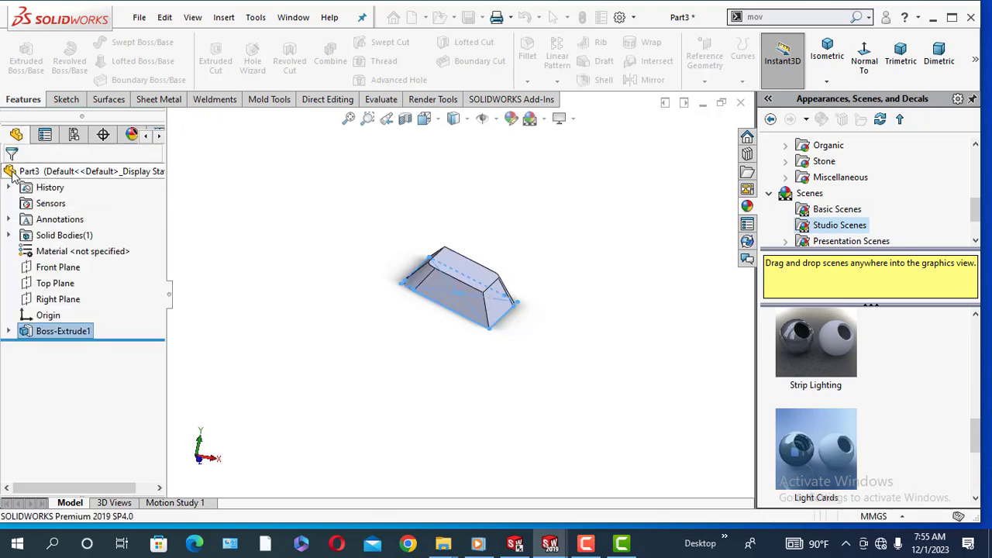
Fillet the rhombus boss's top face edges with a constant-size 10 mm radius, using tangent propagation.
middle_drag(294, 274, 300, 326)
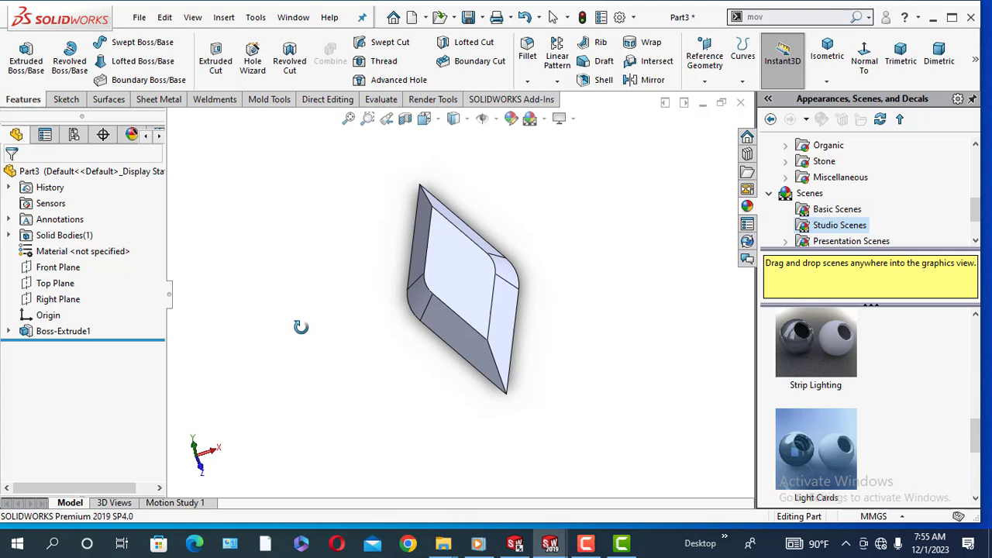
click(527, 56)
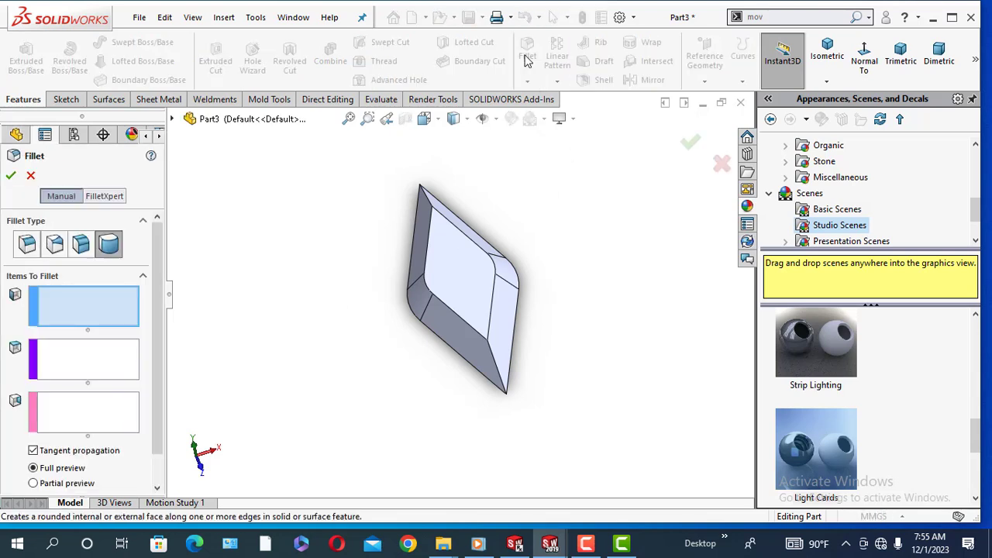
click(26, 244)
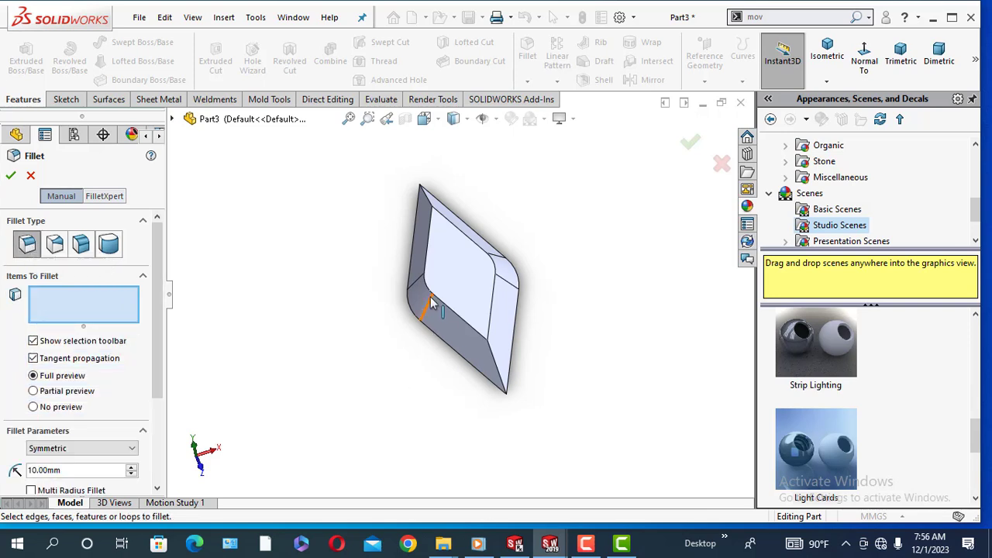
click(446, 265)
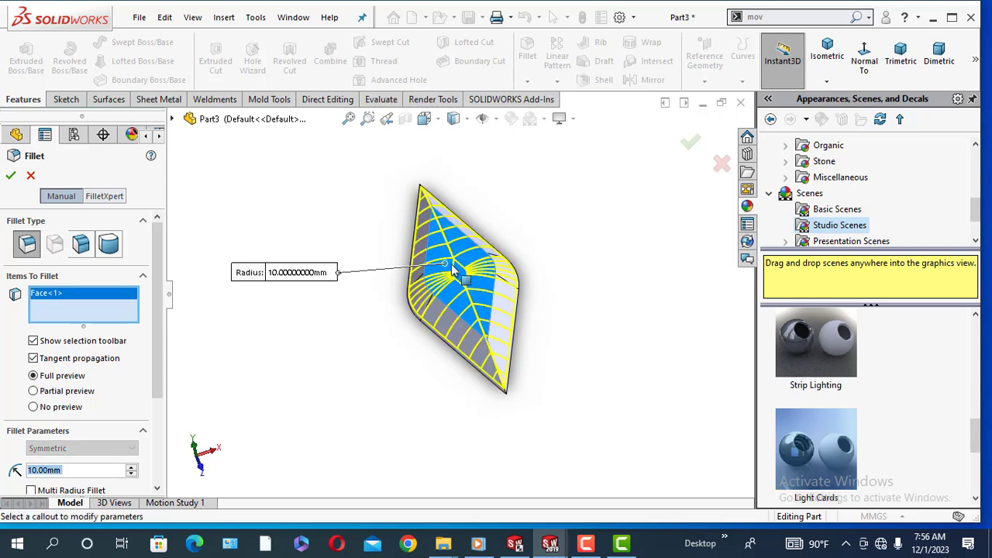
scroll(153, 360, down, 3)
click(48, 362)
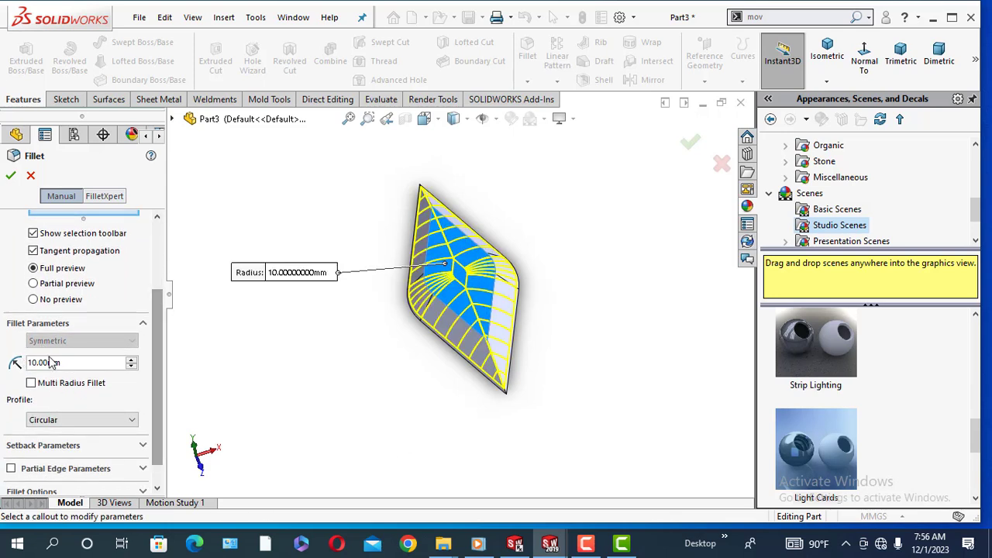
click(9, 176)
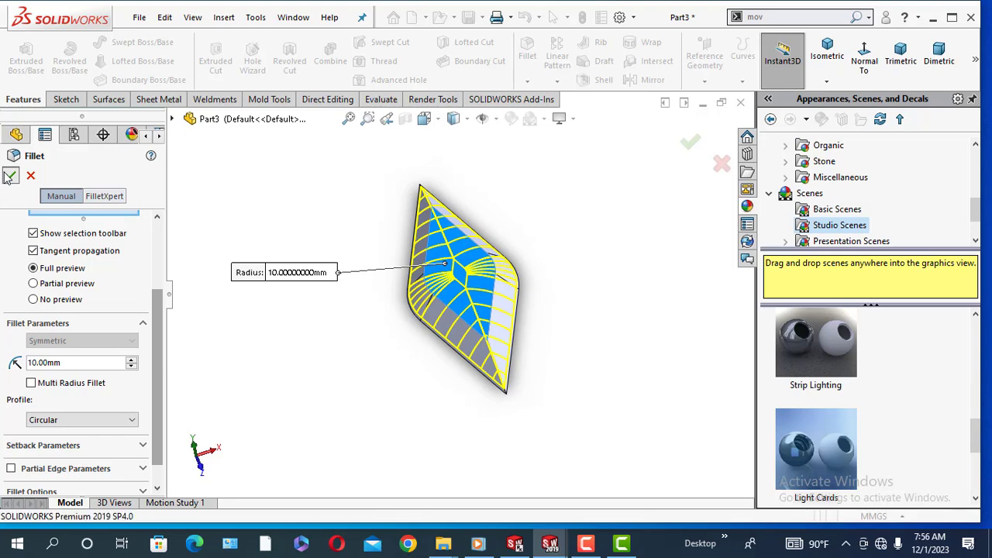
Start a sketch on the Top Plane and draw a corner rectangle about 136 by 99 mm enclosing the rhombus boss.
middle_drag(374, 407, 387, 369)
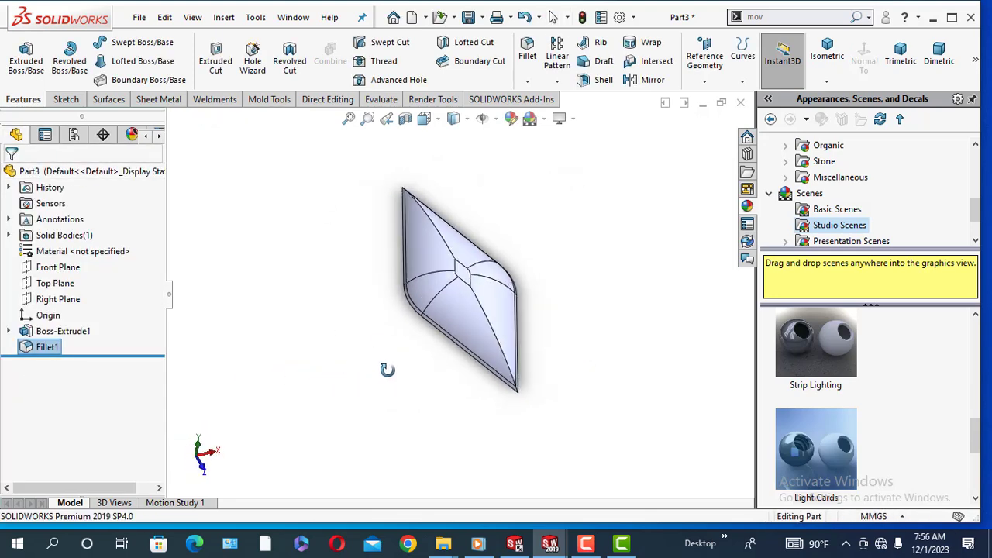
click(63, 287)
click(67, 262)
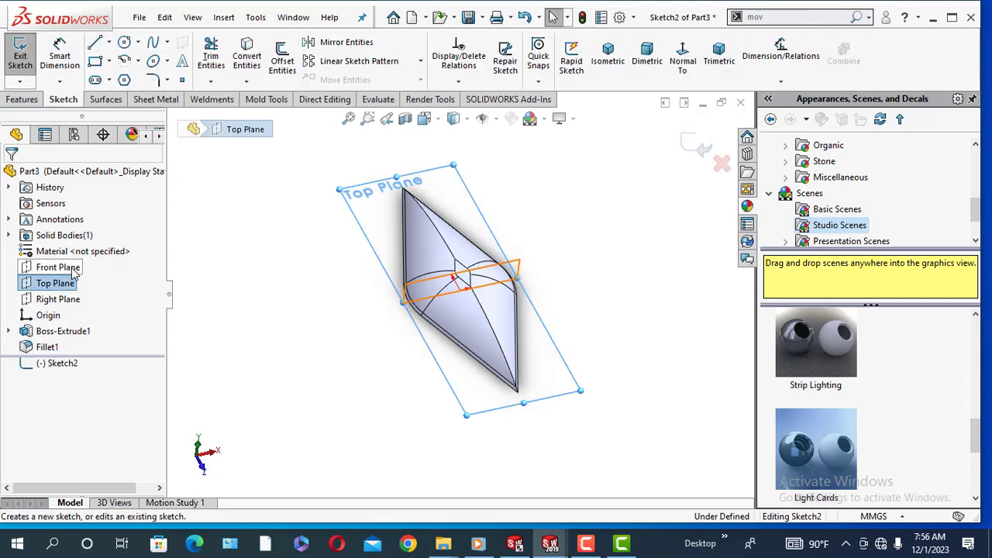
click(682, 56)
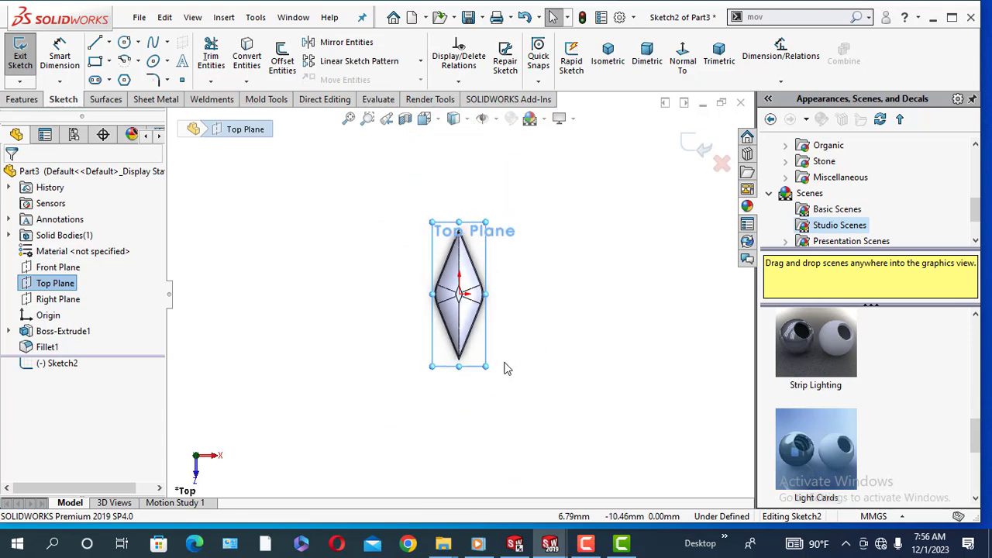
click(110, 62)
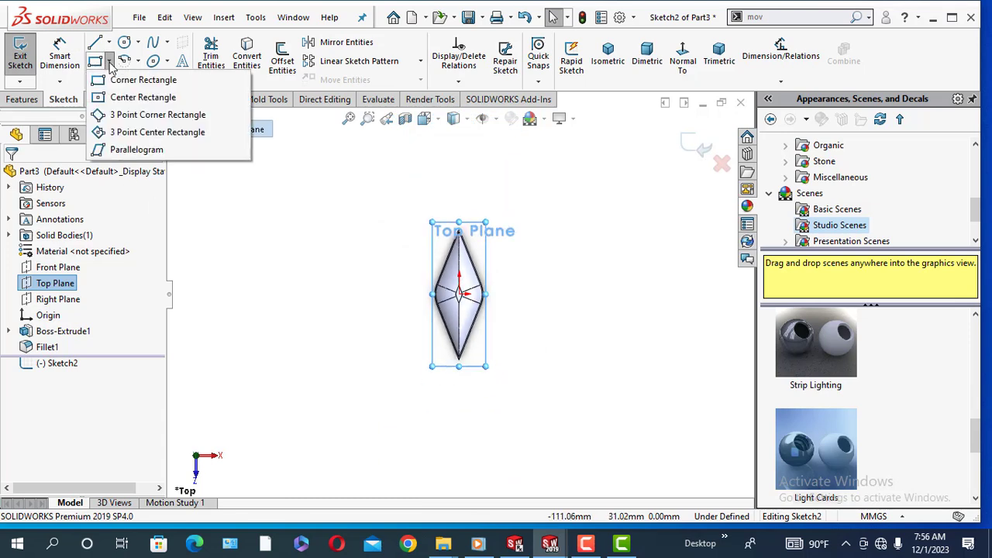
click(124, 80)
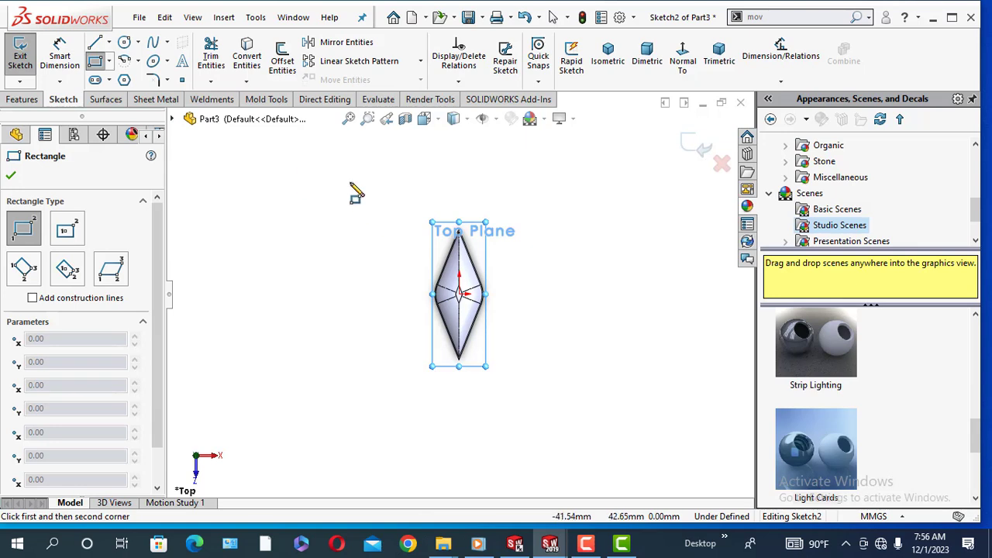
click(350, 182)
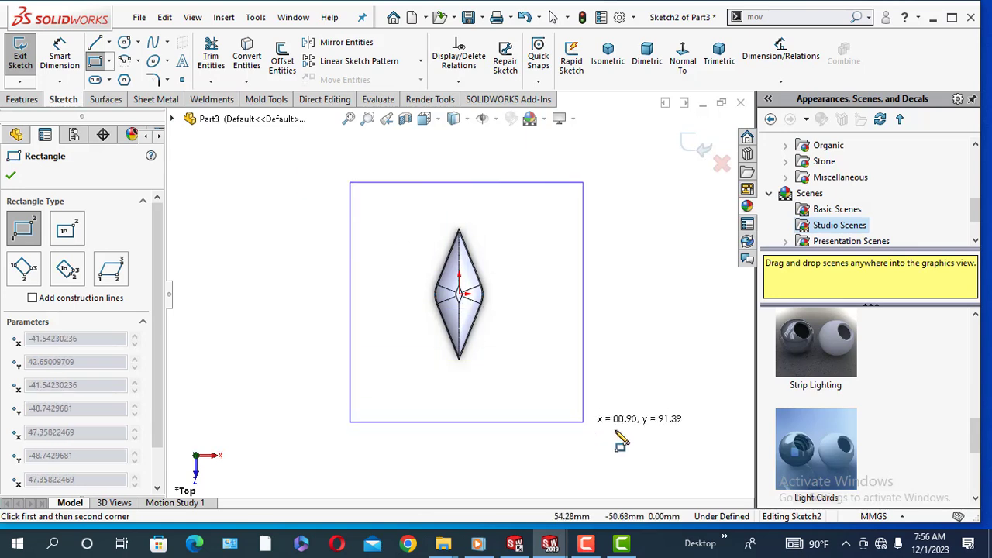
click(706, 443)
right_click(701, 438)
click(740, 385)
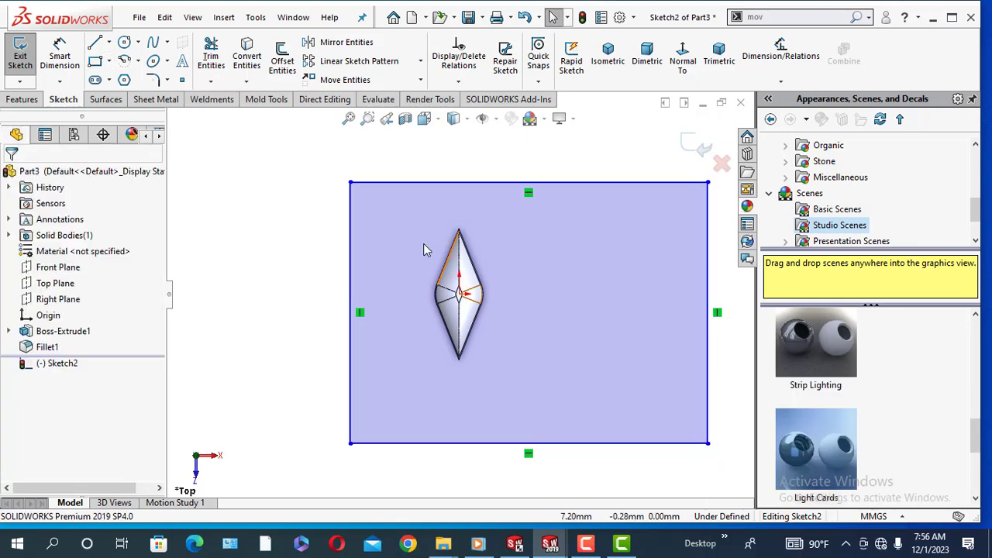
Dimension the distance from the origin to the rectangle's upper edge as 30 mm.
key(z)
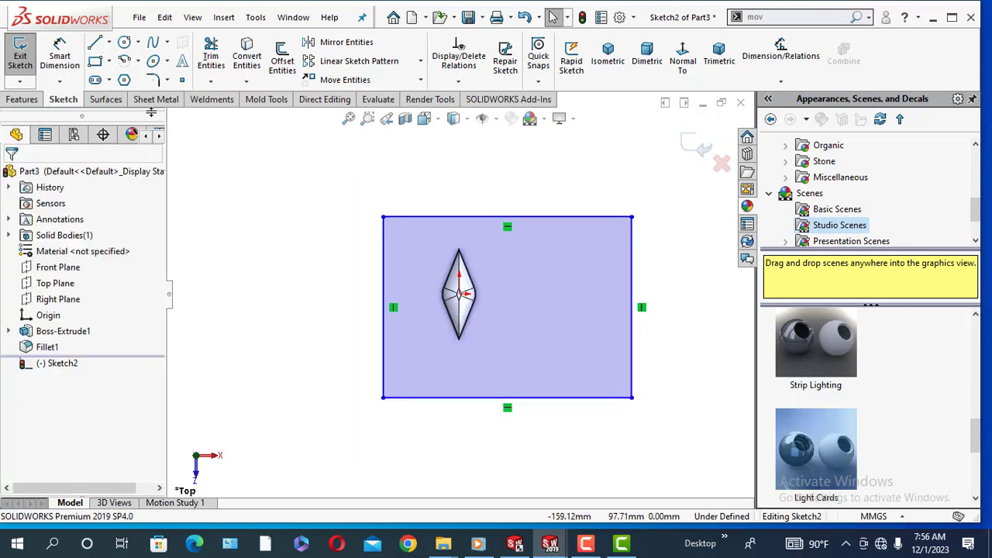
click(53, 67)
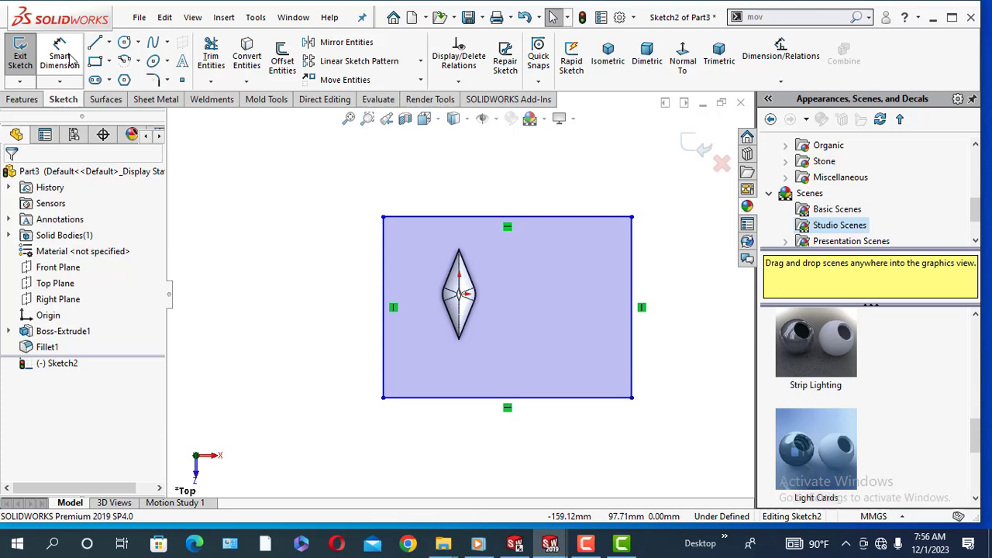
scroll(459, 298, down, 6)
click(452, 284)
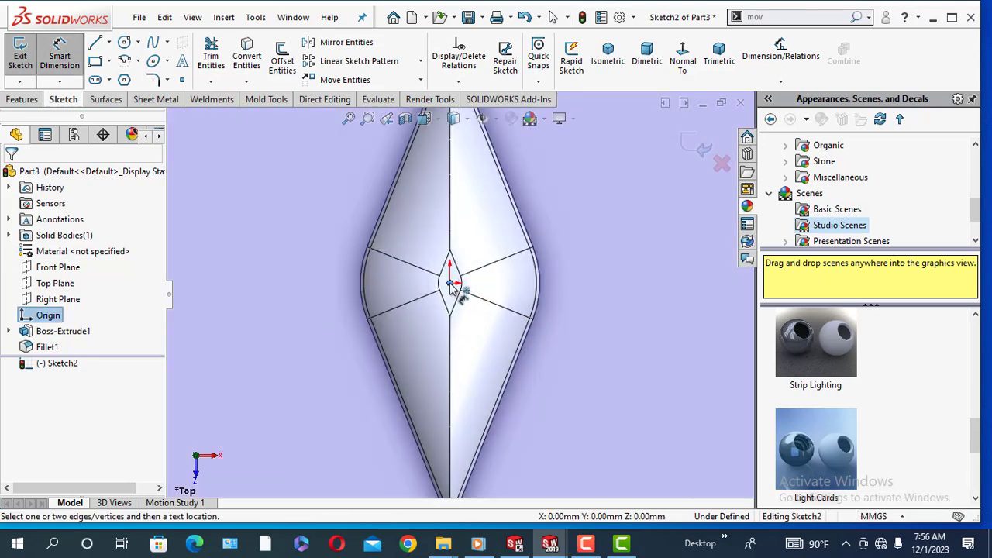
scroll(454, 283, up, 5)
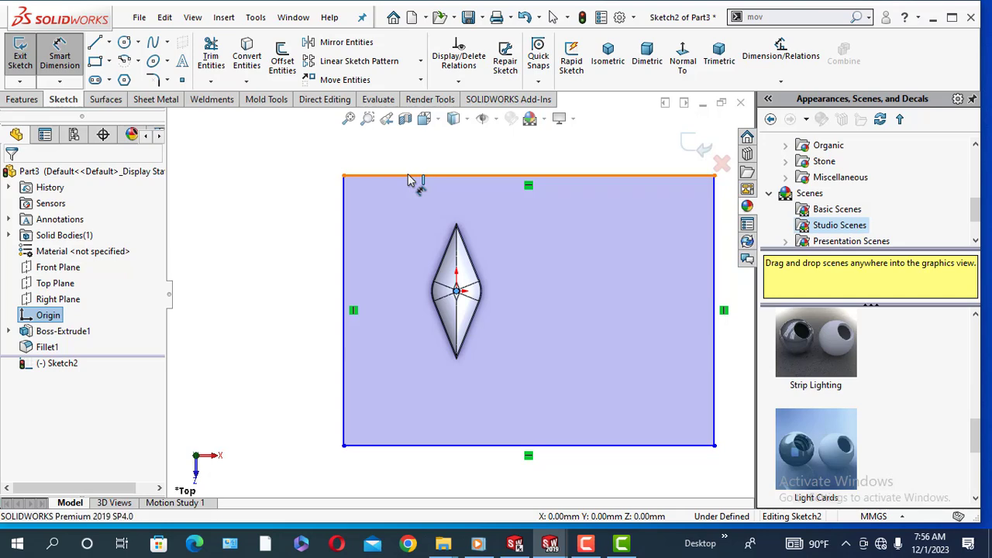
click(410, 176)
click(260, 184)
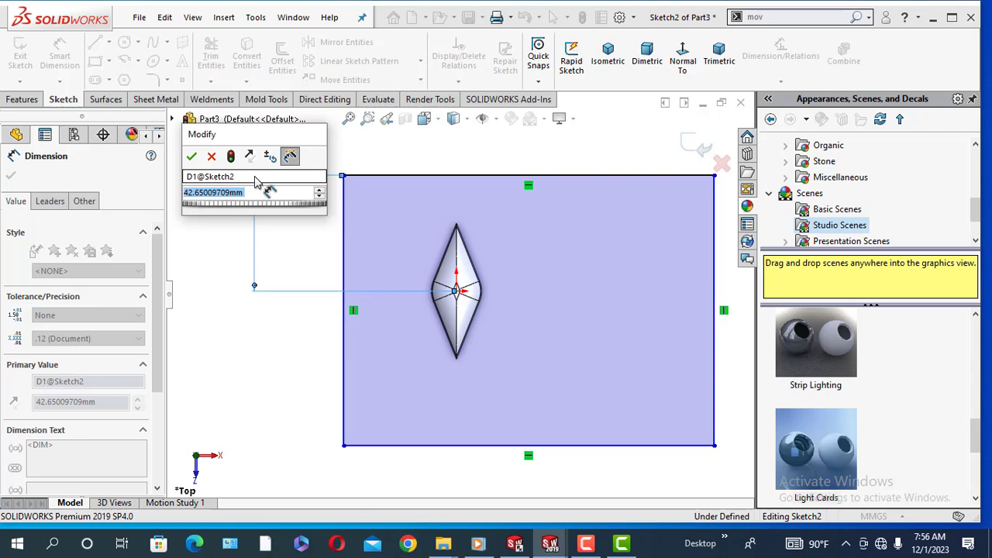
text(20)
key(Return)
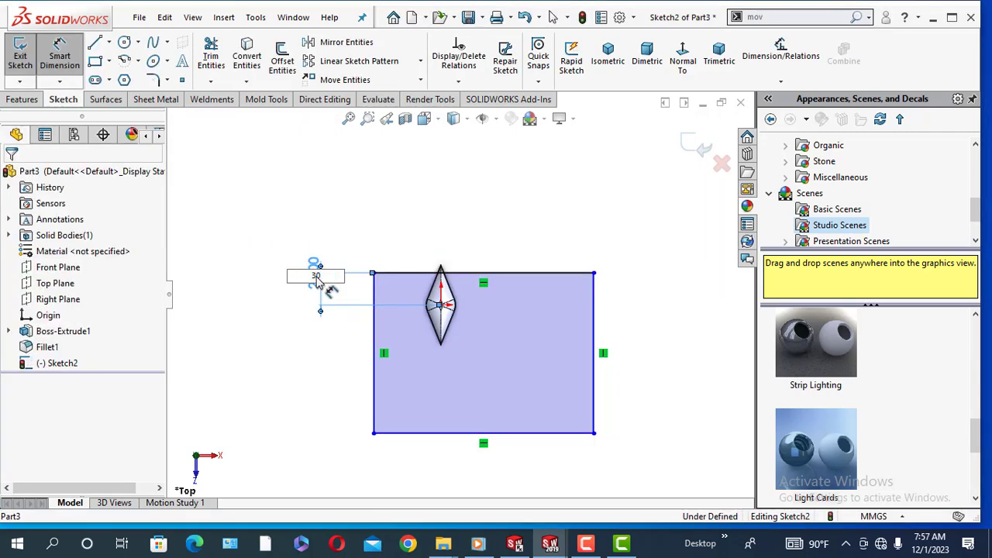
key(Return)
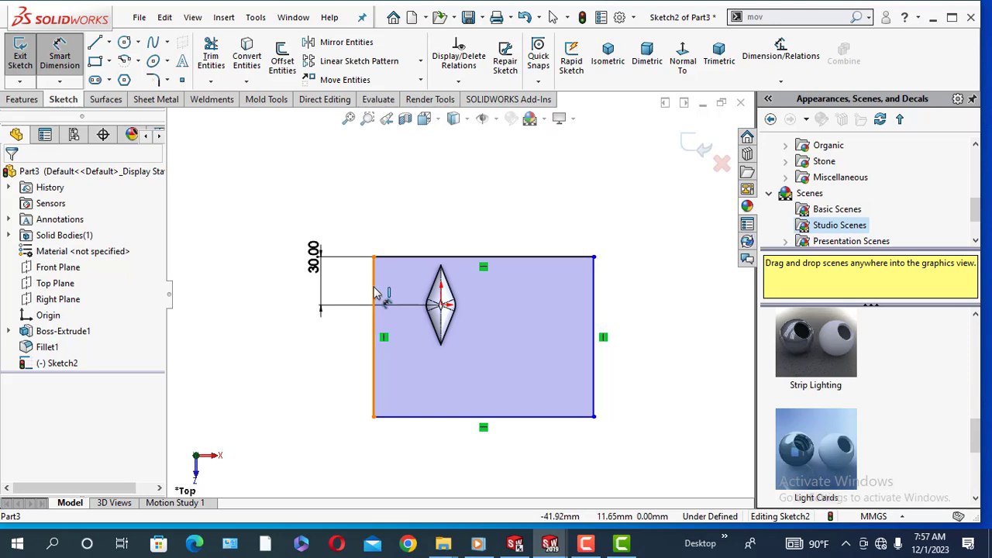
Dimension the distance from the origin to the rectangle's left edge as 20 mm.
click(376, 293)
scroll(448, 306, down, 8)
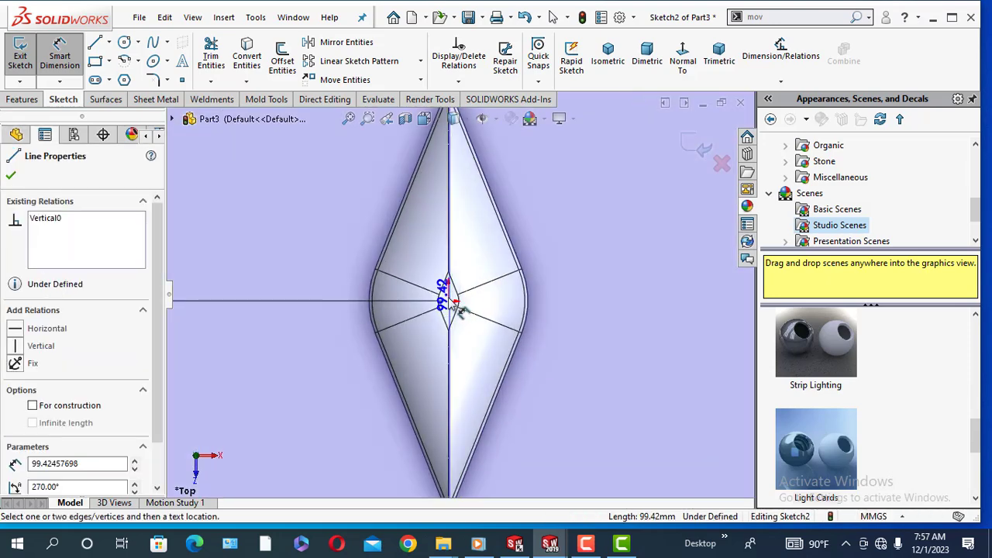
click(448, 301)
scroll(414, 236, up, 8)
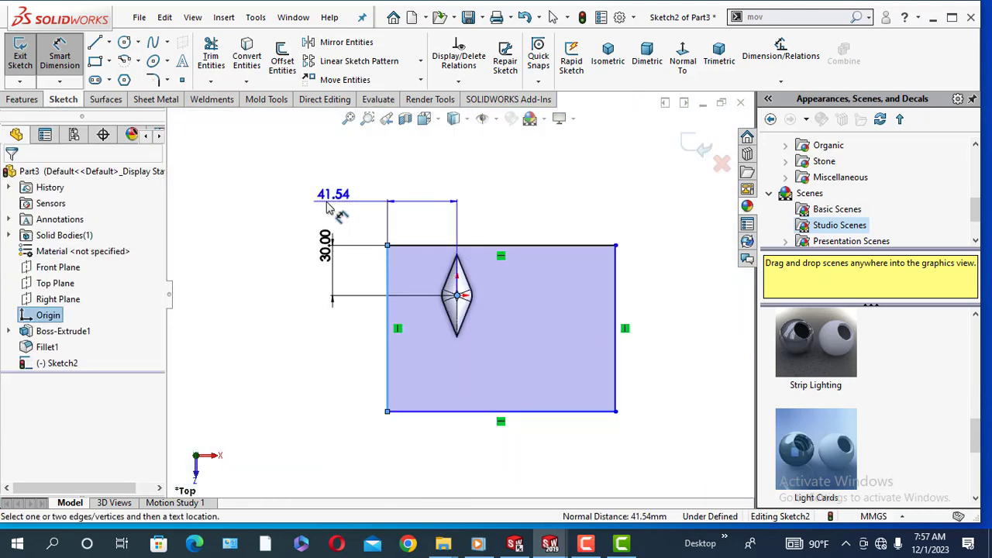
click(317, 210)
text(20)
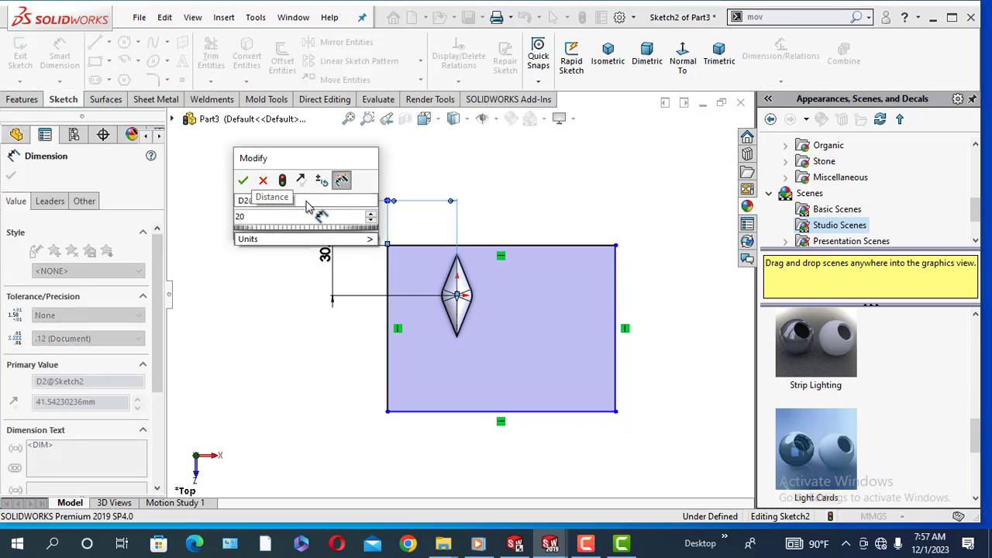
key(Return)
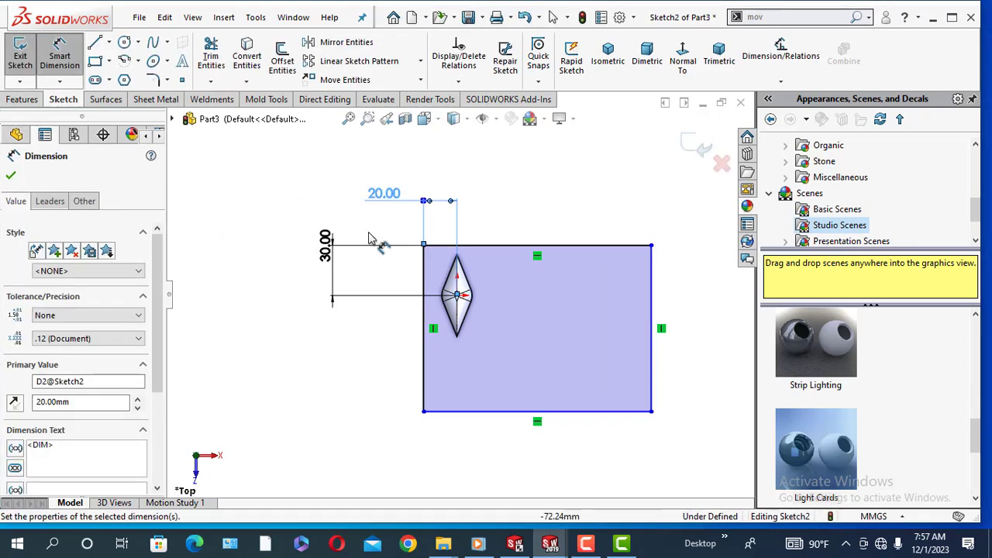
Dimension the rectangle's width and height to 150 mm each and finish dimensioning.
click(557, 245)
click(658, 220)
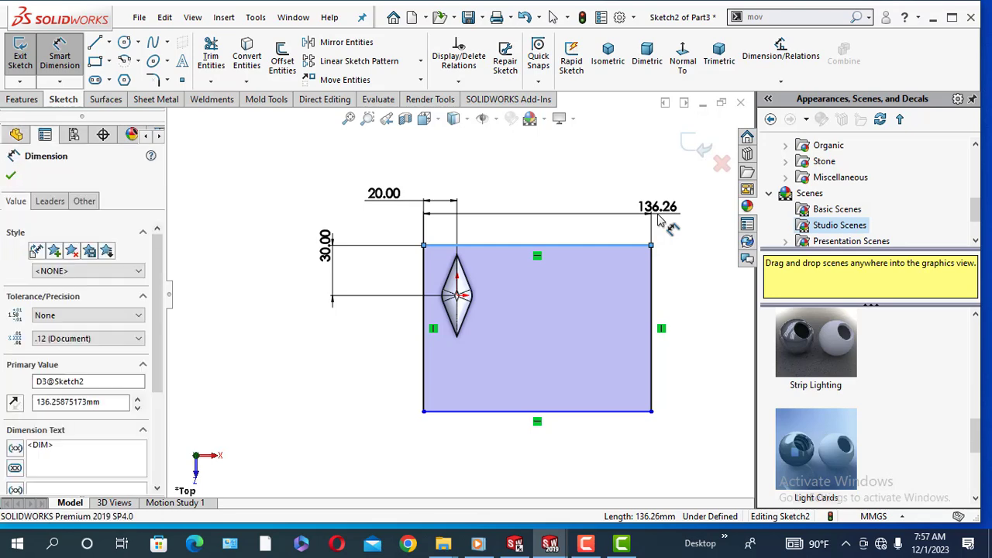
text(150)
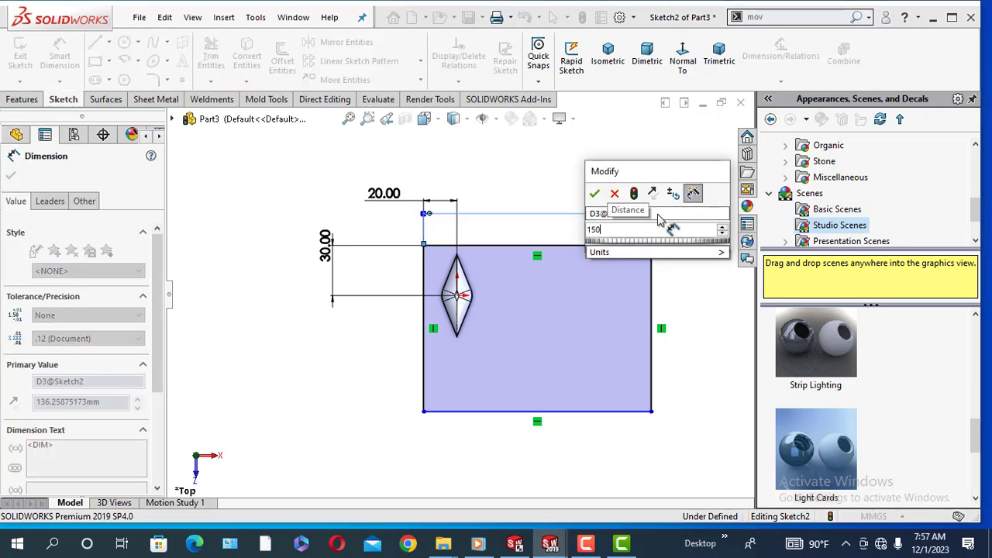
key(Return)
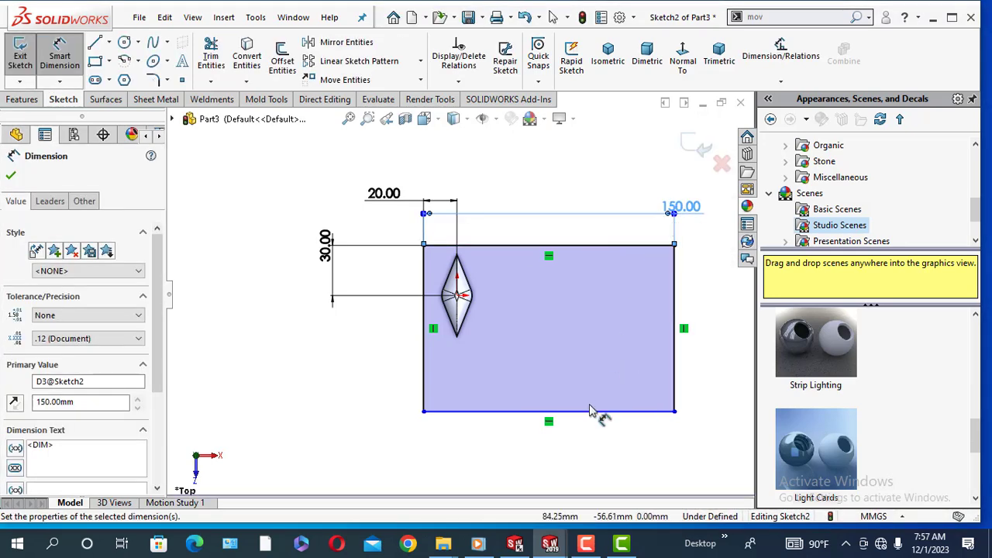
click(423, 370)
click(359, 370)
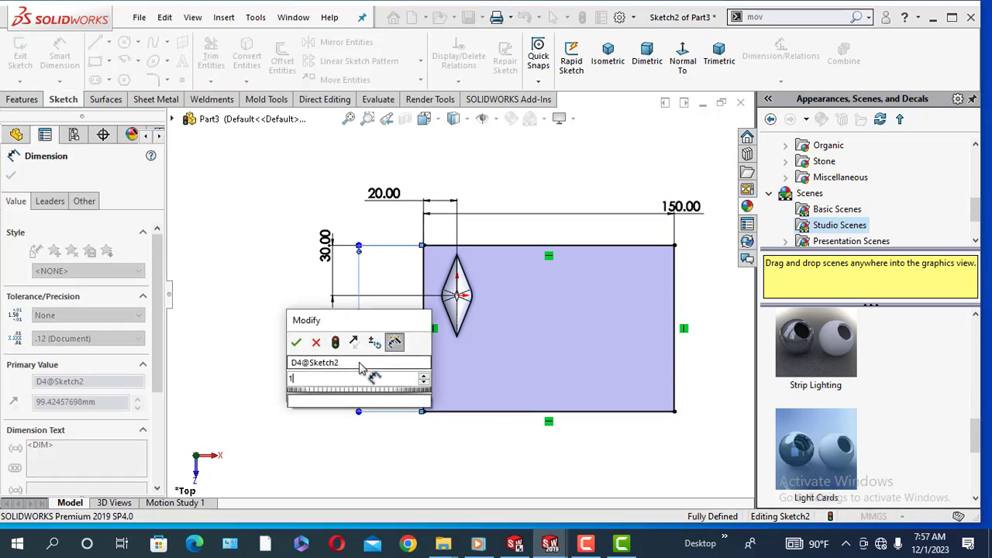
text(150)
key(Return)
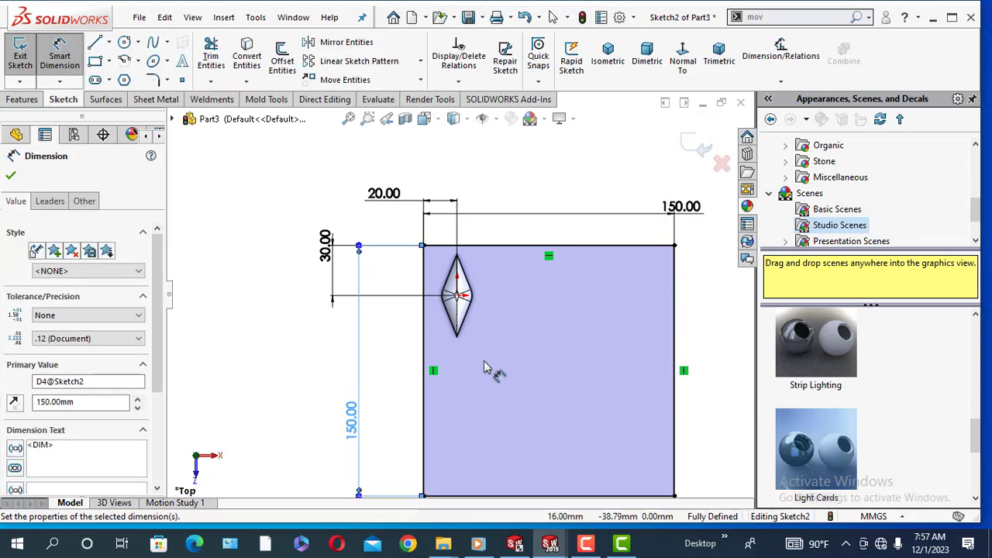
key(f)
click(10, 174)
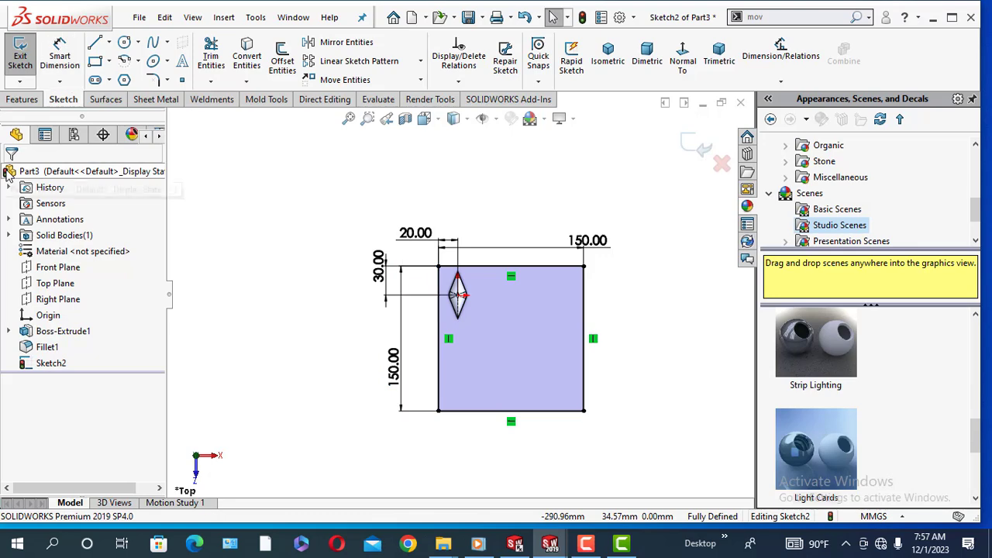
Extrude the square blind to 3 mm in the reversed direction, below the rhombus boss, as a separate body without merging.
click(26, 99)
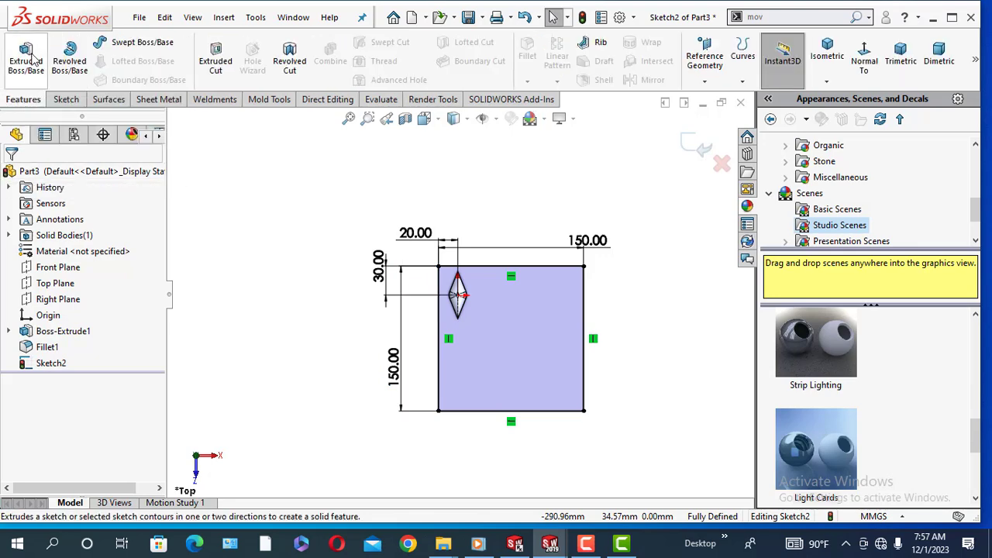
click(30, 62)
middle_drag(322, 404, 327, 233)
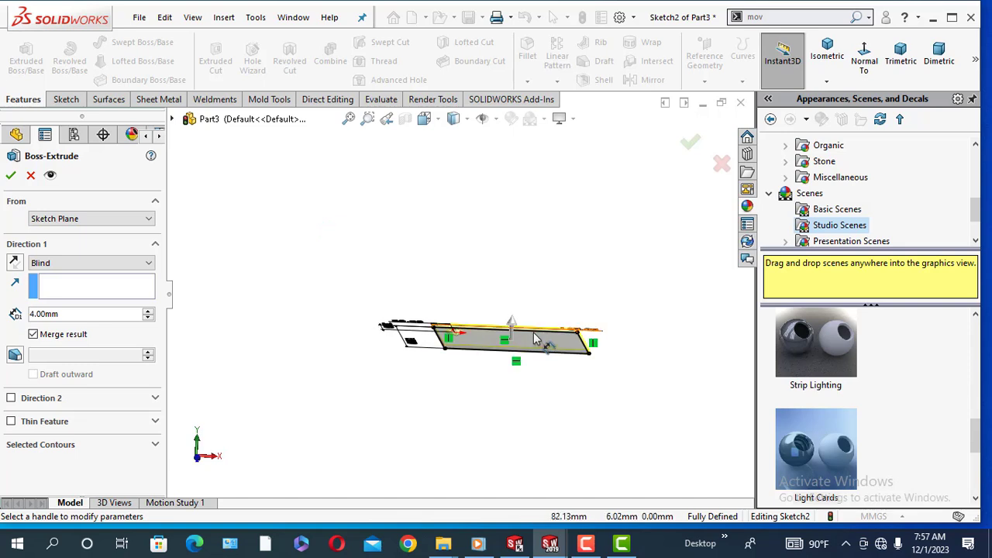
click(14, 264)
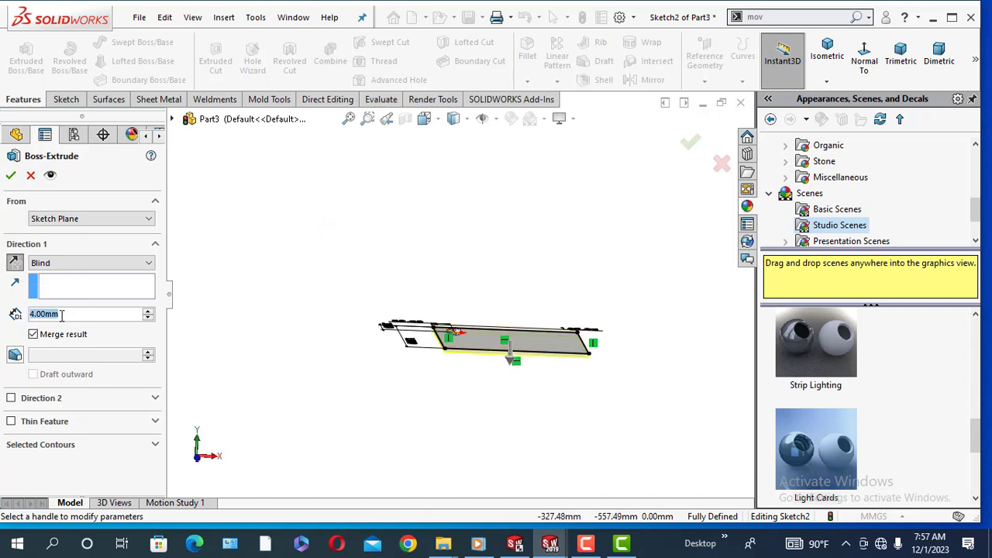
text(3)
key(Return)
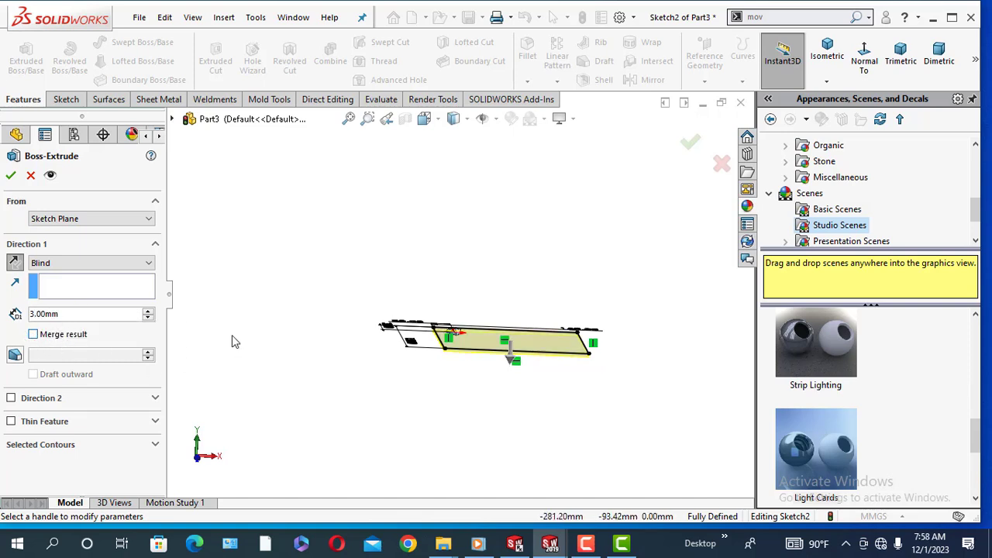
click(11, 175)
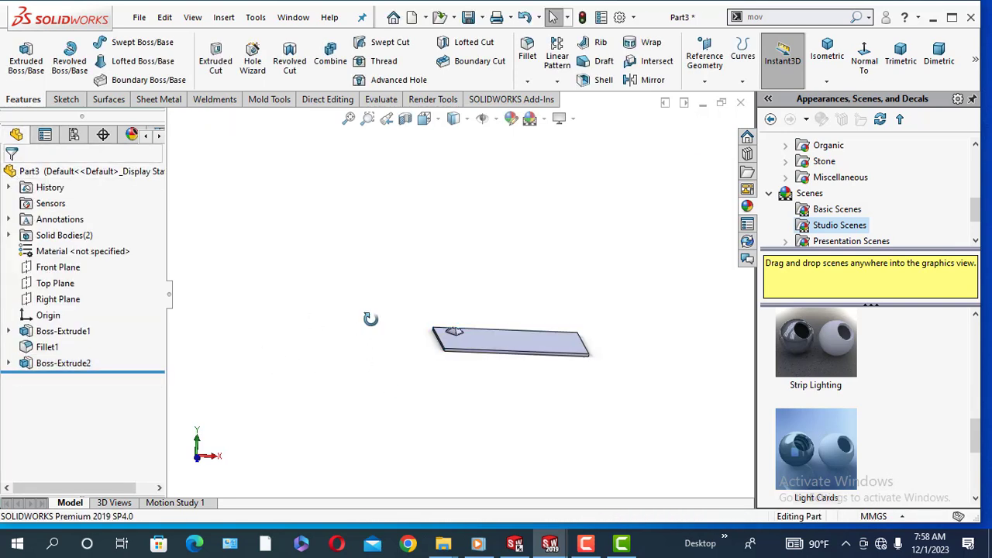
Start a fill pattern bounded by the square plate's top face.
middle_drag(370, 318, 215, 457)
middle_drag(392, 380, 394, 358)
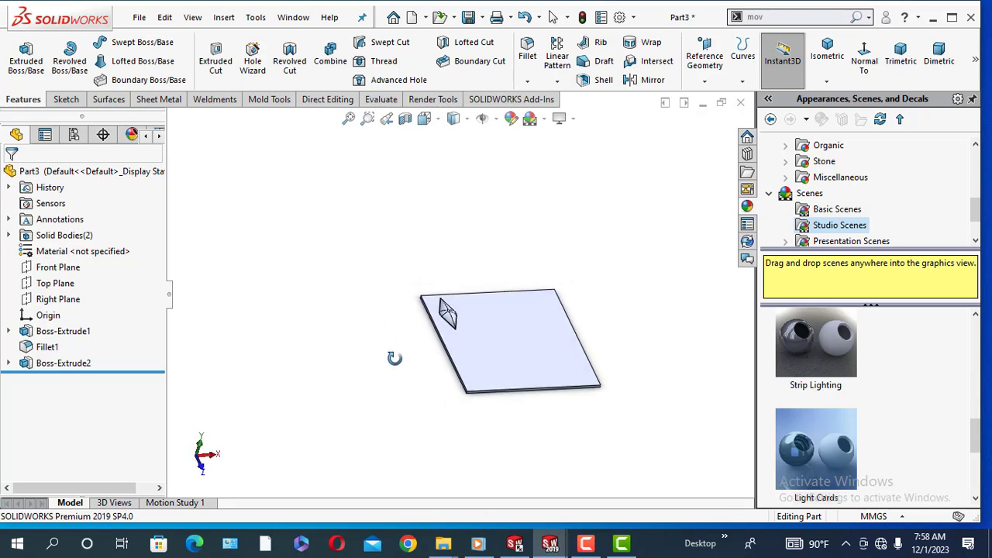
middle_drag(395, 358, 376, 423)
click(557, 81)
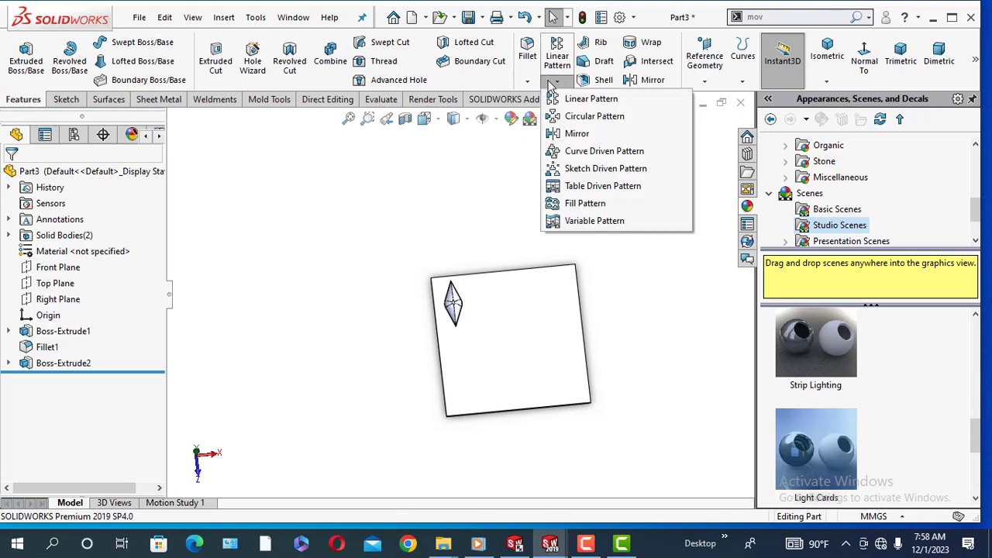
click(599, 207)
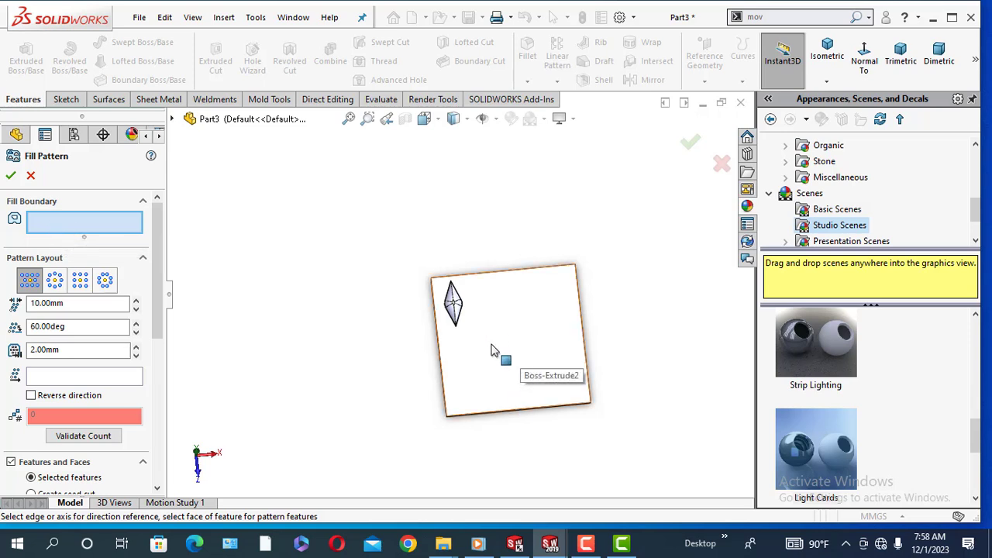
click(517, 350)
scroll(93, 279, down, 2)
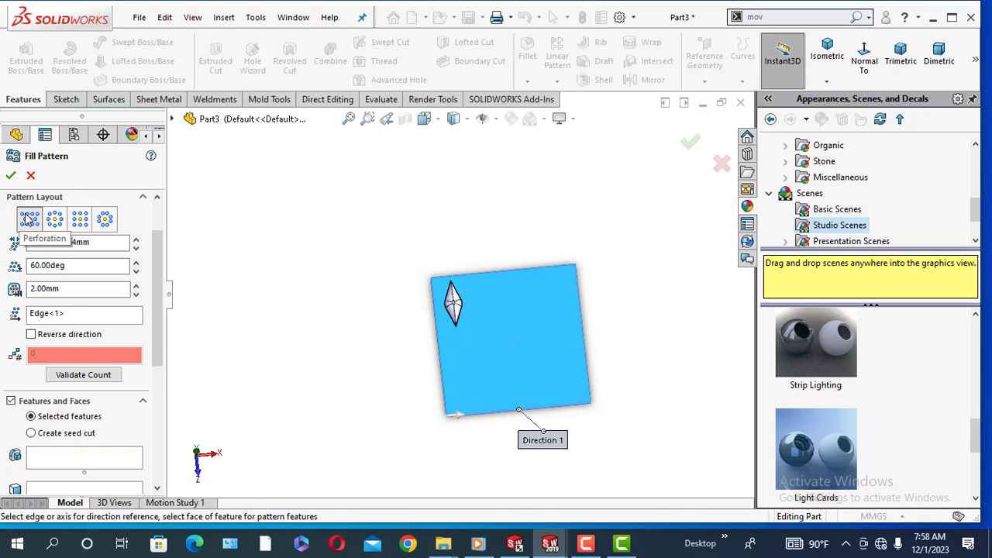
Choose the perforation layout for the fill pattern and set the instance spacing to 29 mm.
click(28, 220)
double_click(27, 243)
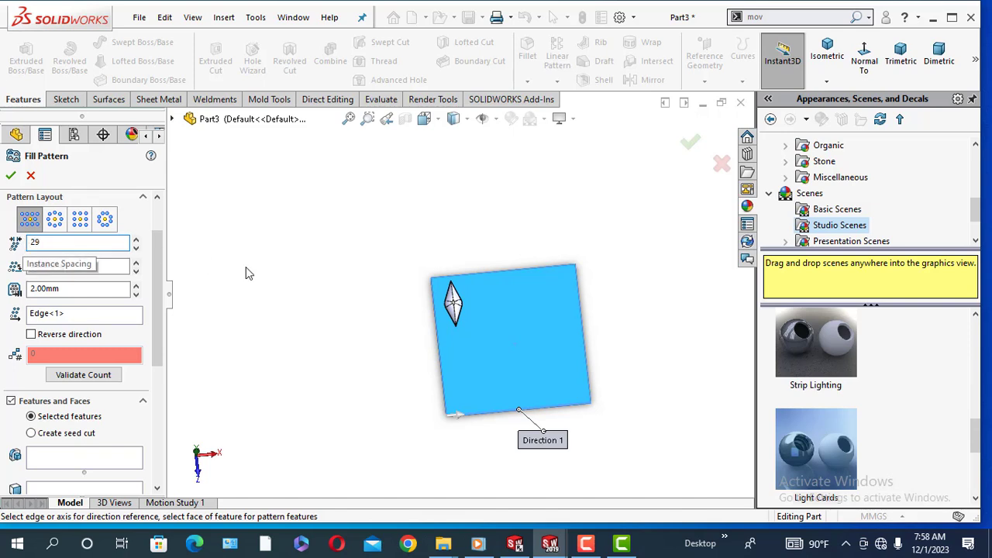
key(Return)
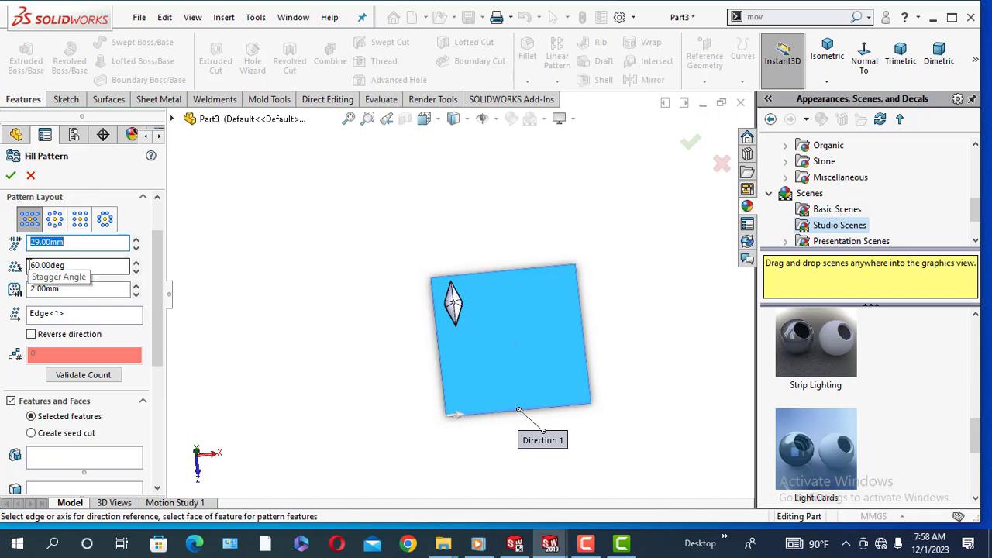
Pattern the filleted rhombus as a body instead of a feature and accept the fill pattern.
scroll(159, 283, down, 3)
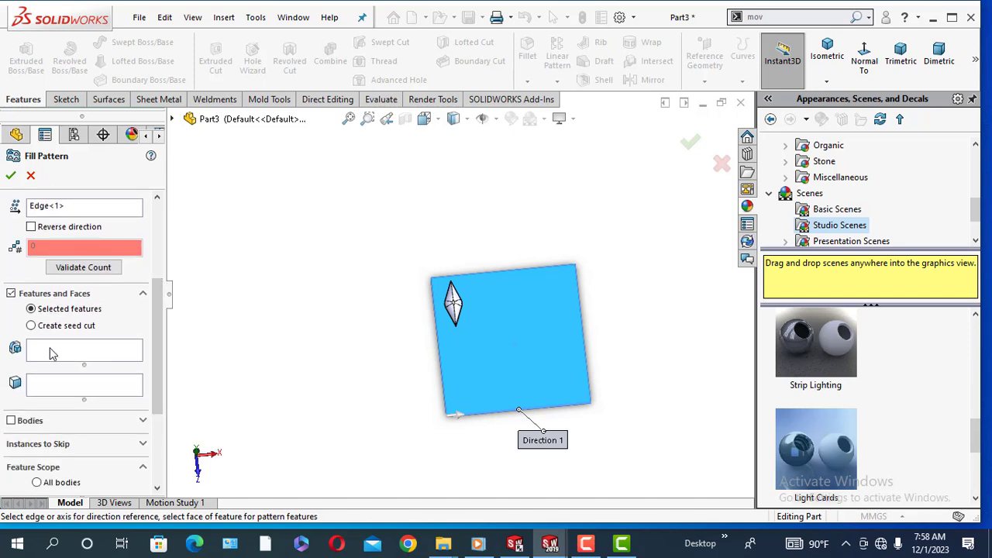
click(51, 354)
scroll(496, 333, down, 3)
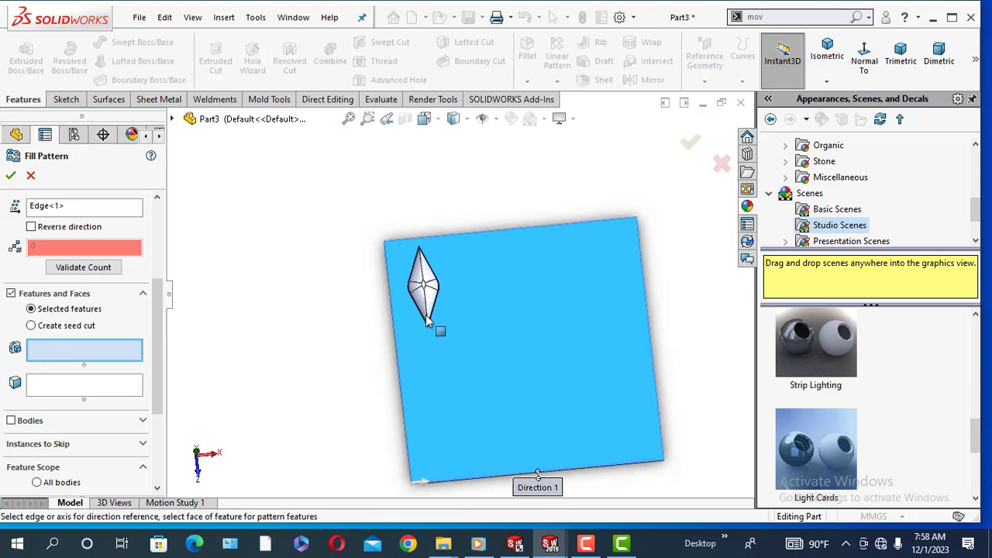
click(11, 421)
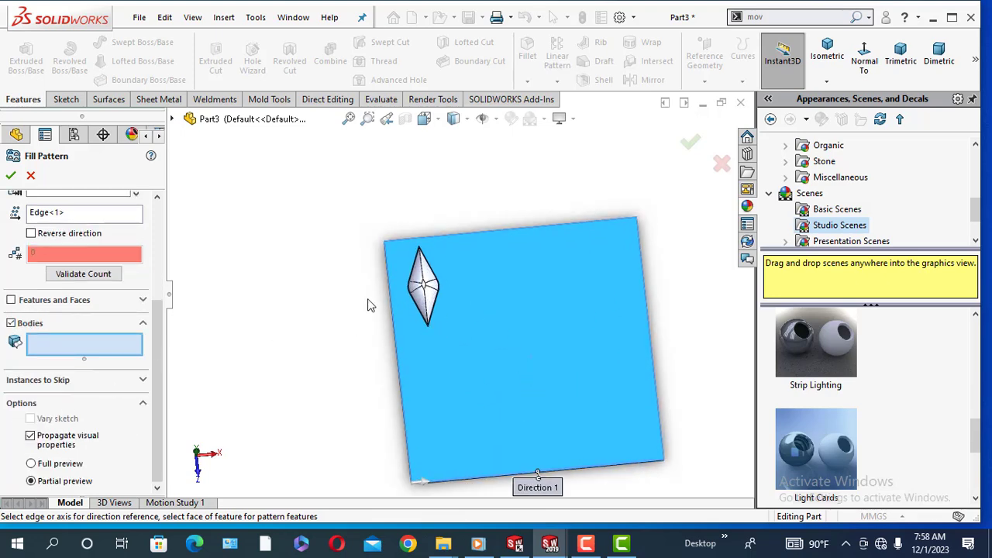
click(423, 289)
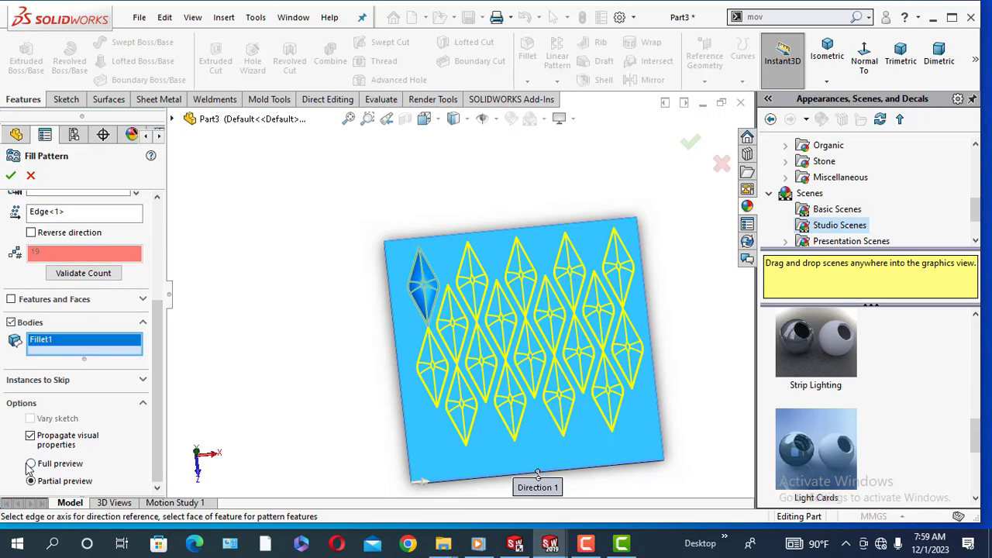
drag(159, 436, 159, 334)
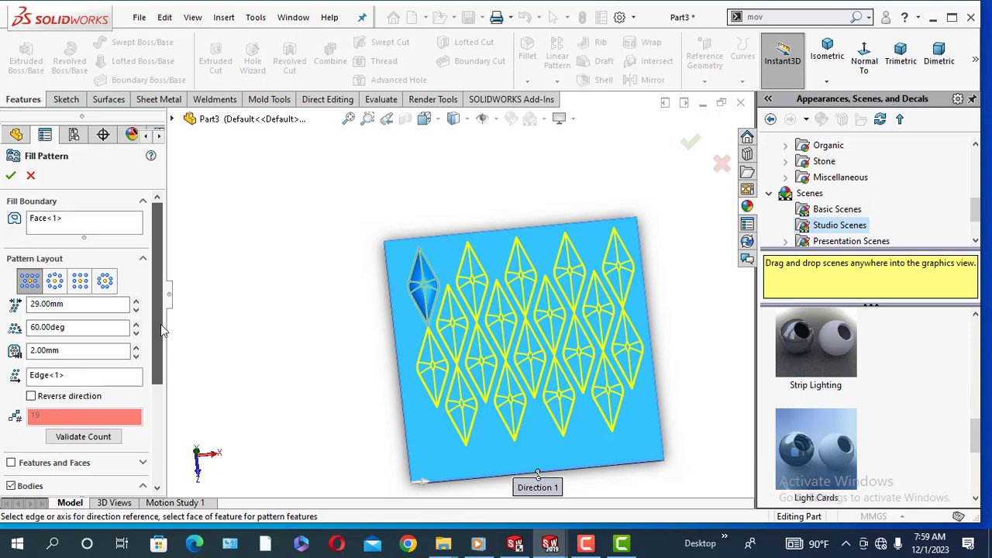
click(11, 176)
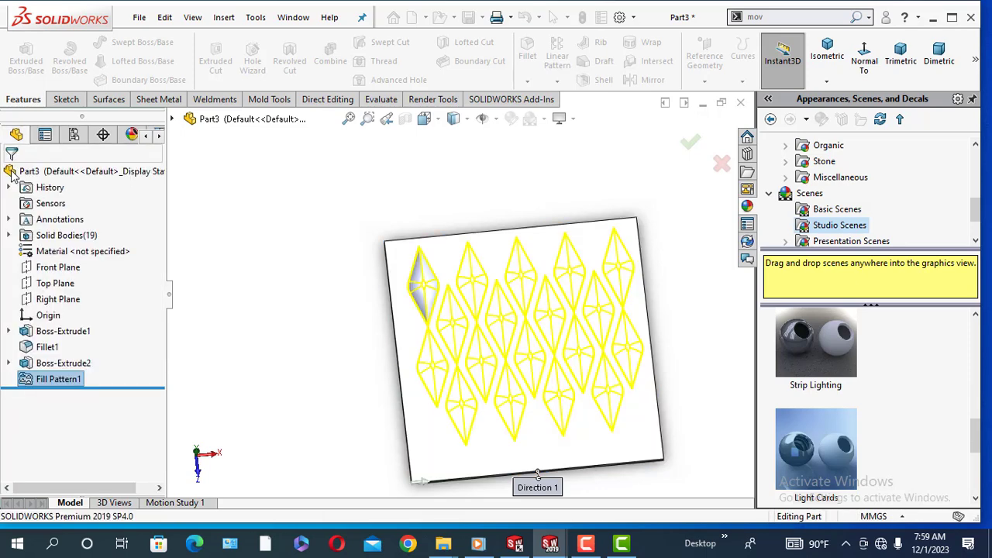
Combine the square plate and all the rhombus bodies into one body with the Add operation.
mouse_move(305, 372)
middle_down()
mouse_move(341, 272)
mouse_move(343, 213)
mouse_move(313, 350)
mouse_move(338, 317)
mouse_move(284, 398)
mouse_move(301, 421)
mouse_move(316, 283)
mouse_move(310, 361)
middle_up()
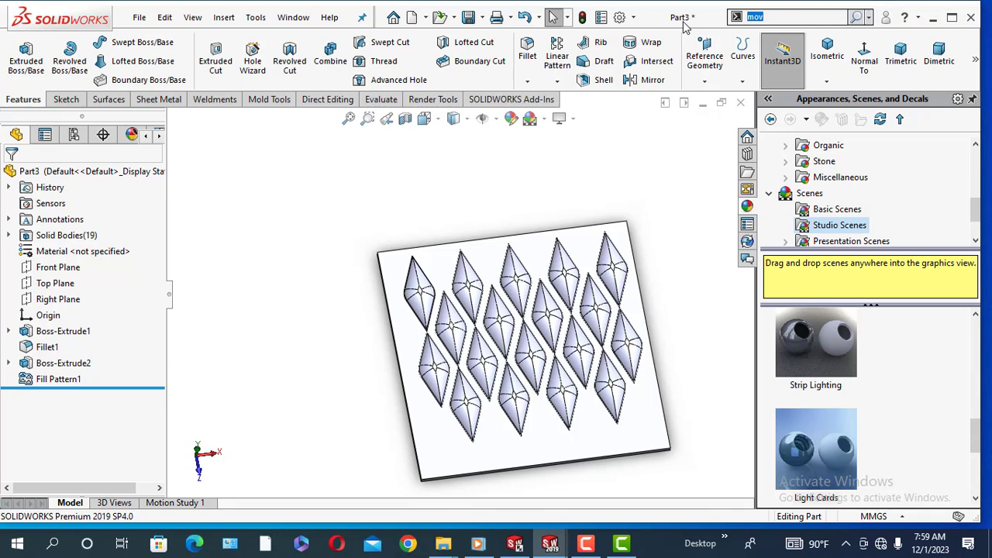
text(com)
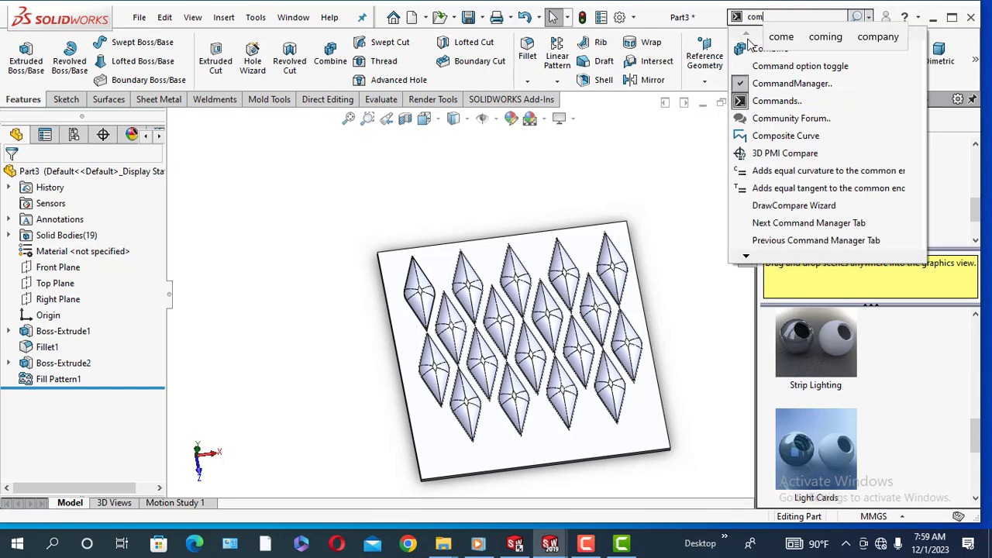
click(767, 49)
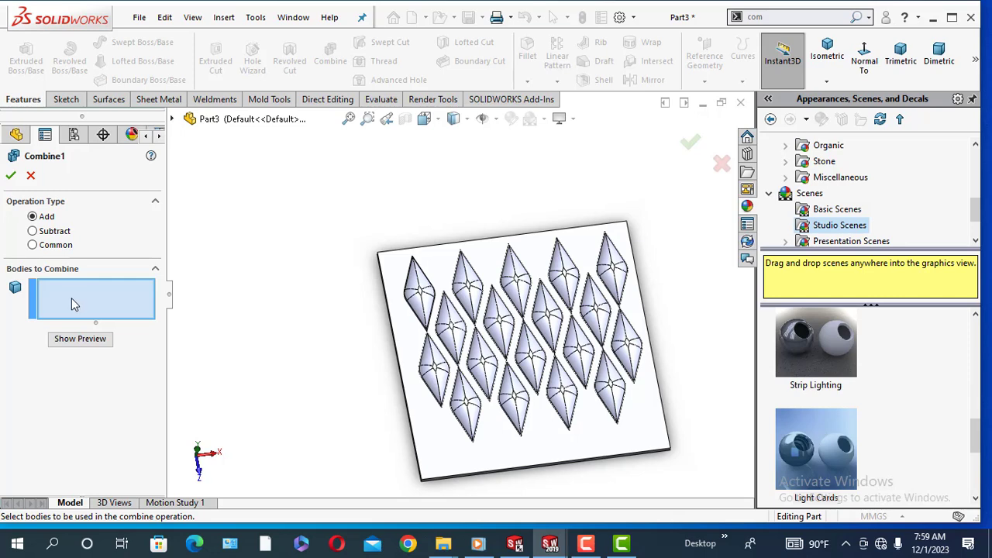
drag(389, 243, 667, 502)
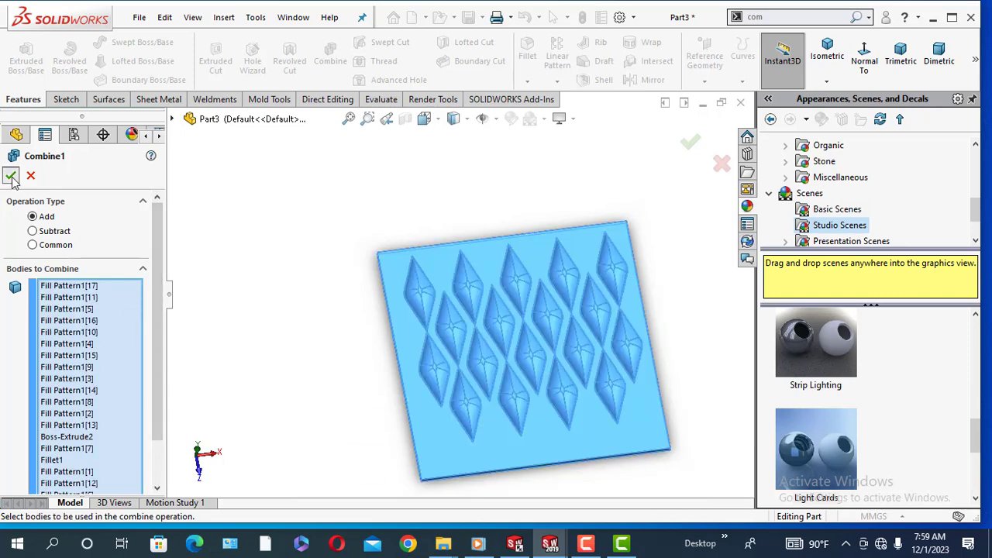
click(11, 176)
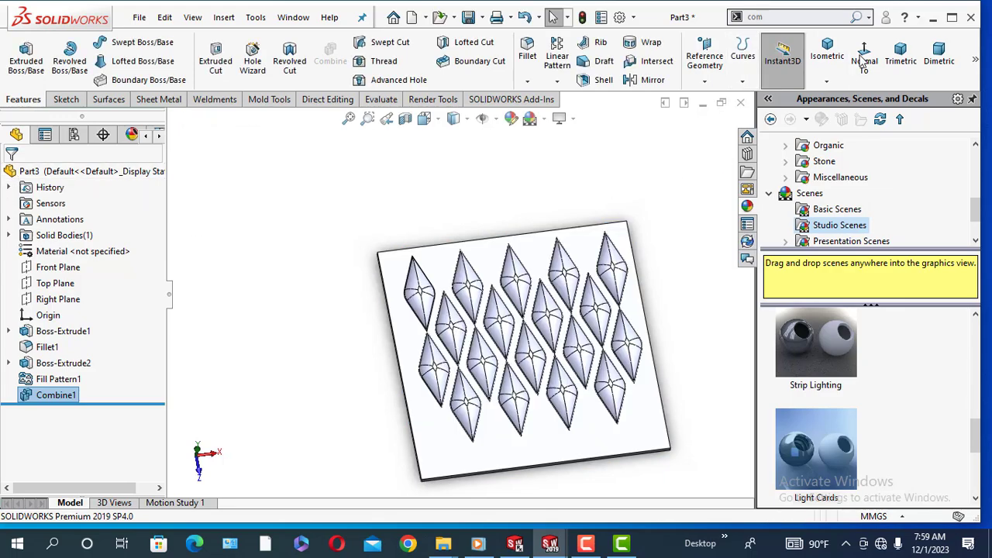
Open a new sketch on the plate's top face, viewed normal to it.
click(862, 62)
key(Escape)
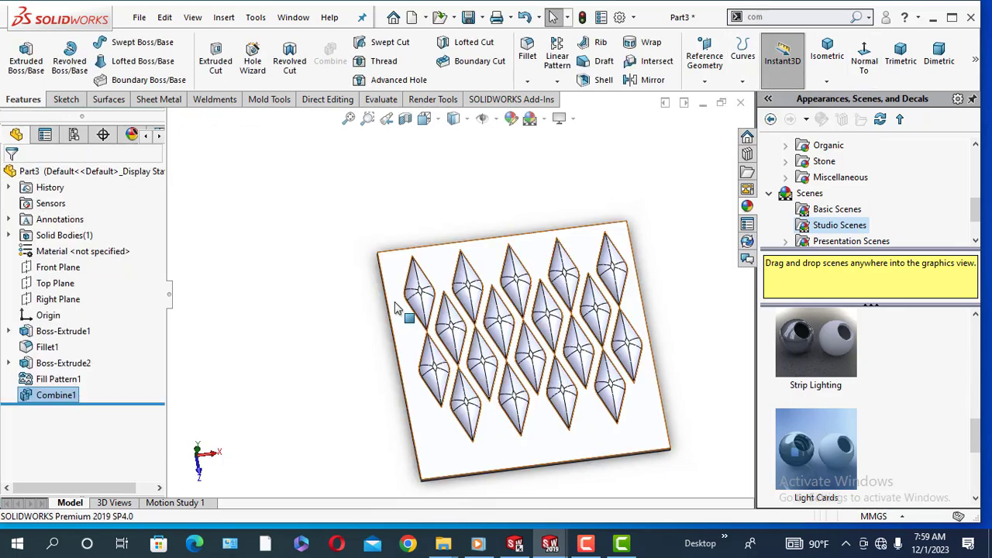
click(395, 307)
click(862, 62)
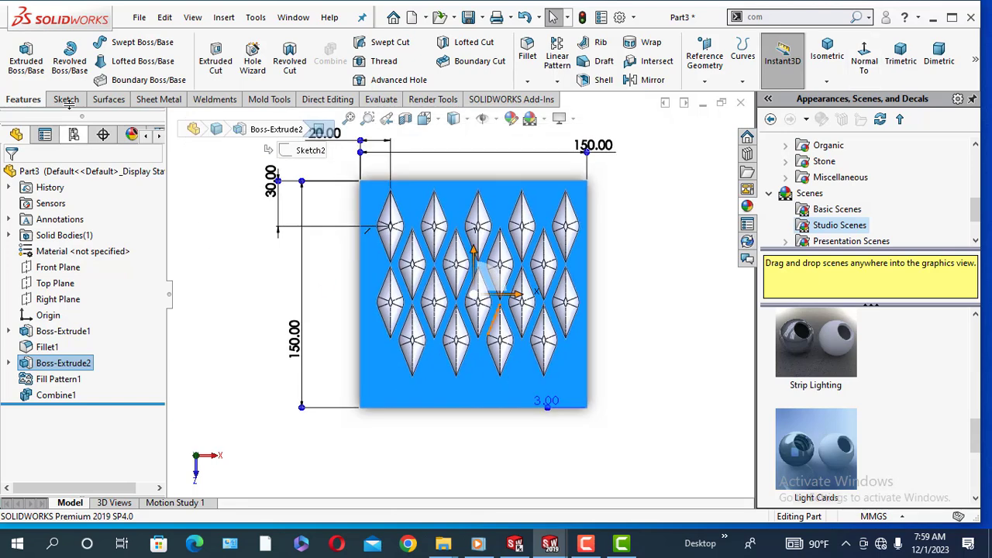
click(67, 99)
click(244, 337)
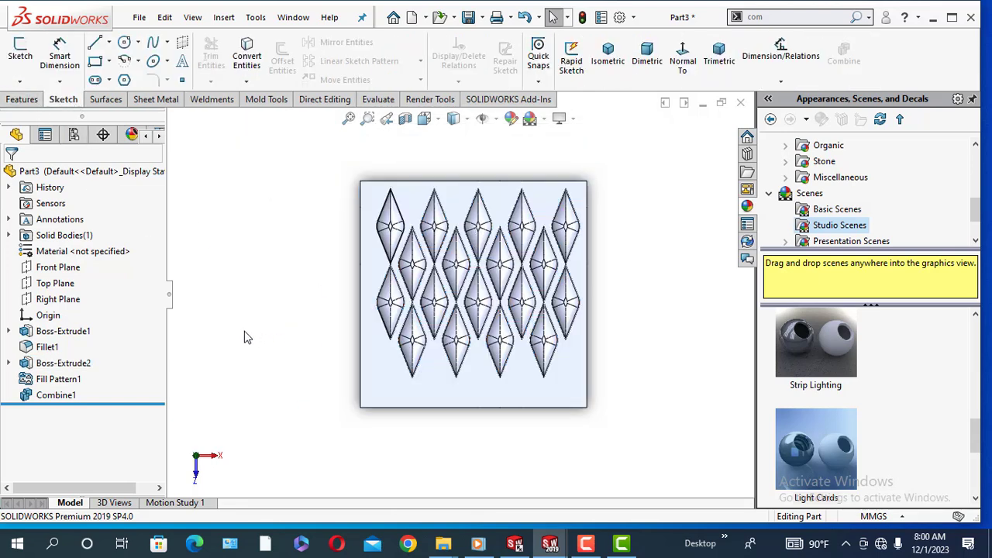
click(410, 259)
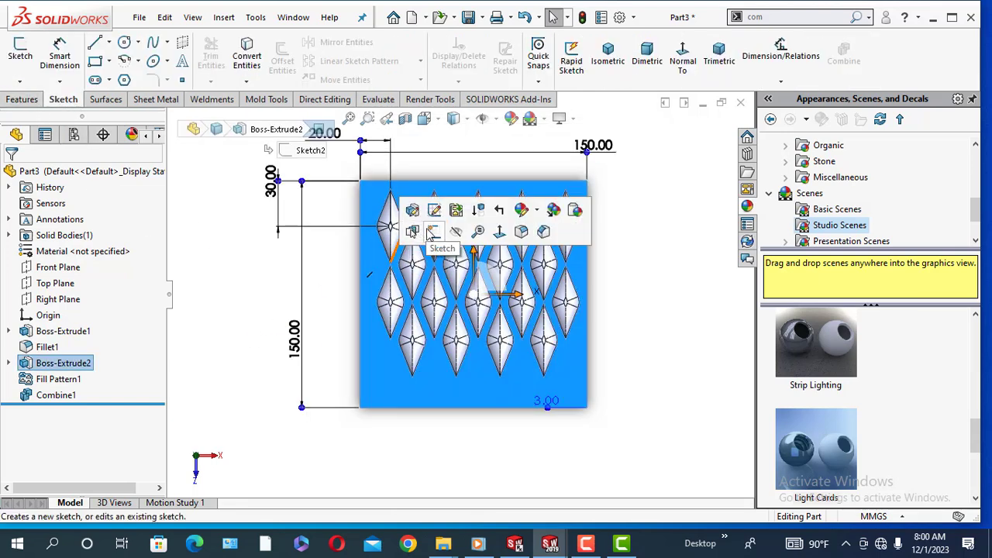
click(424, 235)
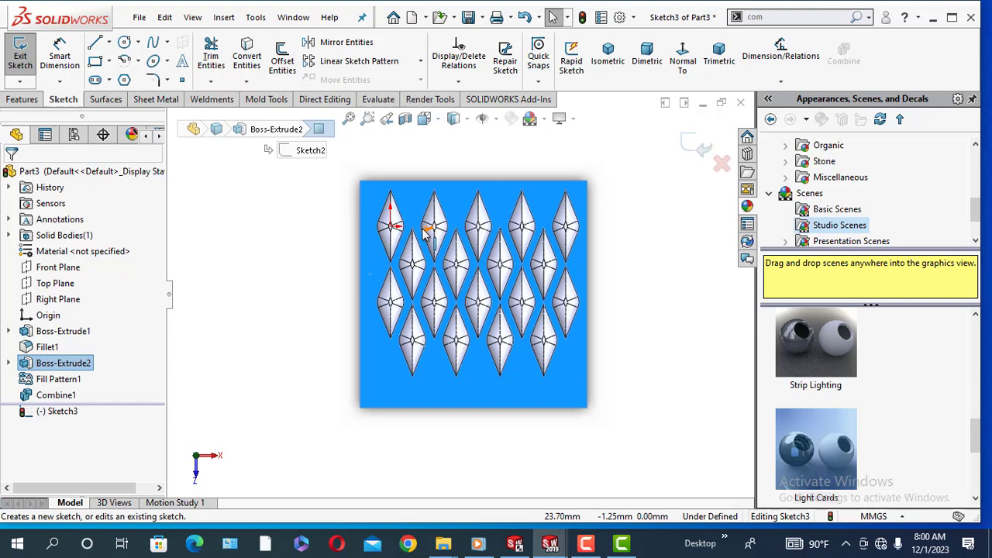
Sketch a corner rectangle about 58 by 50 mm from the second top-row diamond's centre to the fourth third-row diamond's centre.
click(95, 62)
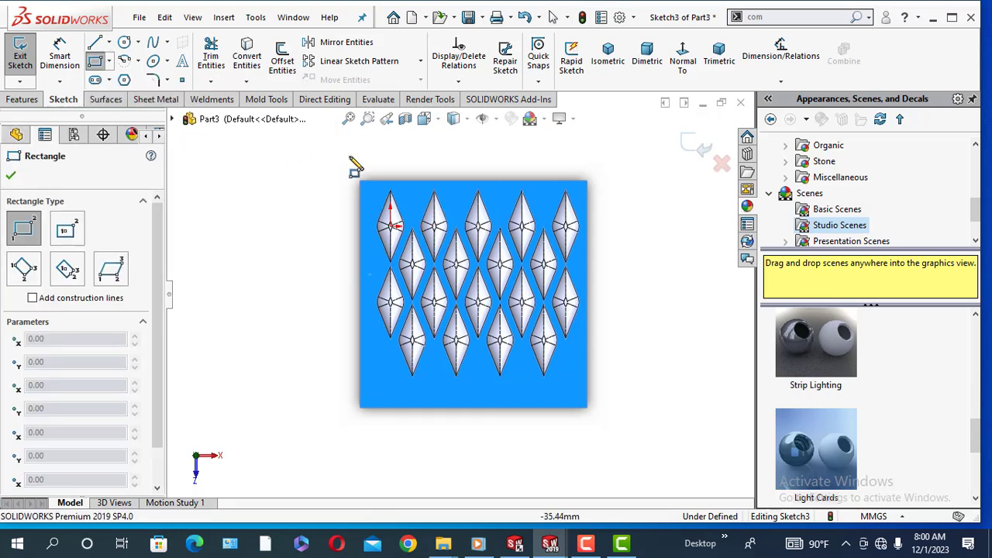
scroll(461, 252, down, 8)
scroll(469, 255, up, 8)
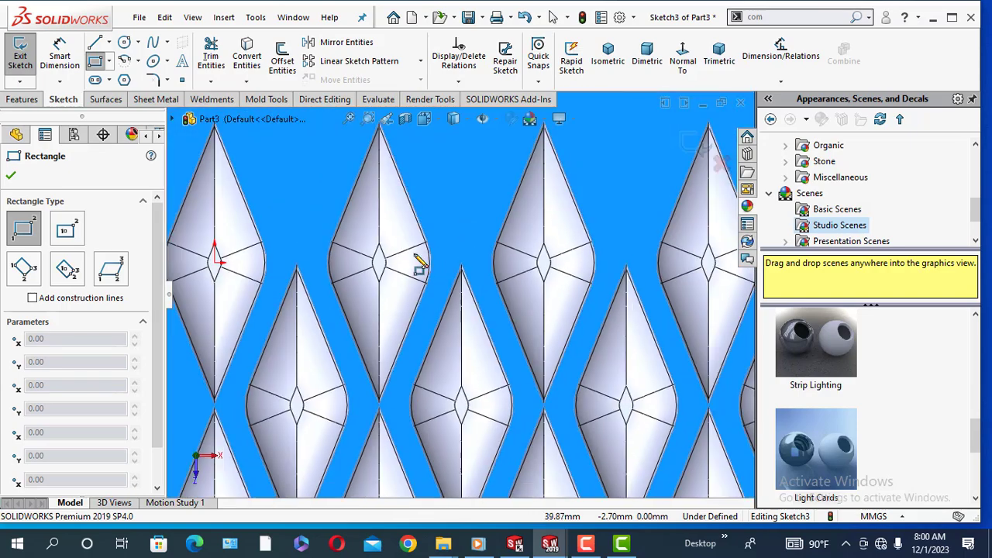
scroll(420, 285, down, 4)
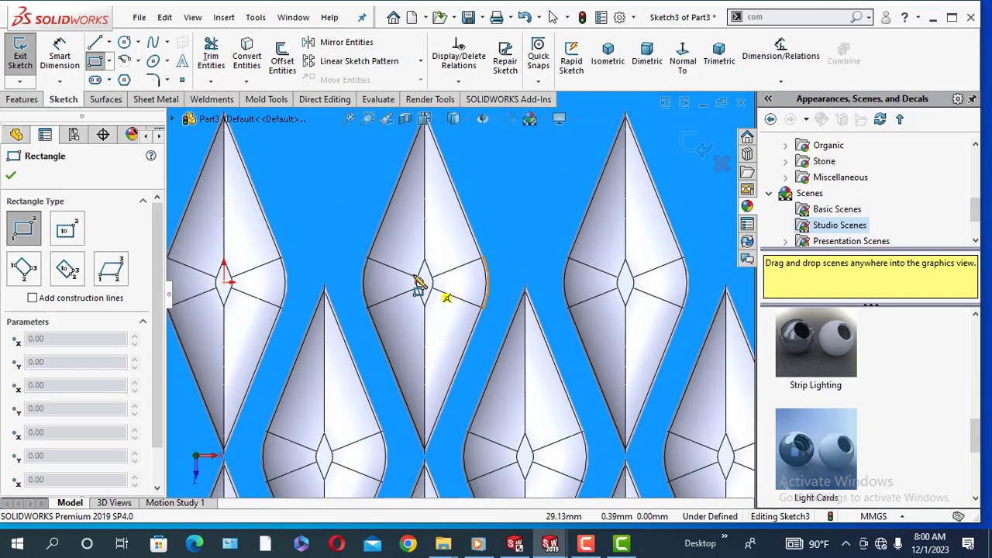
click(492, 282)
scroll(626, 391, up, 4)
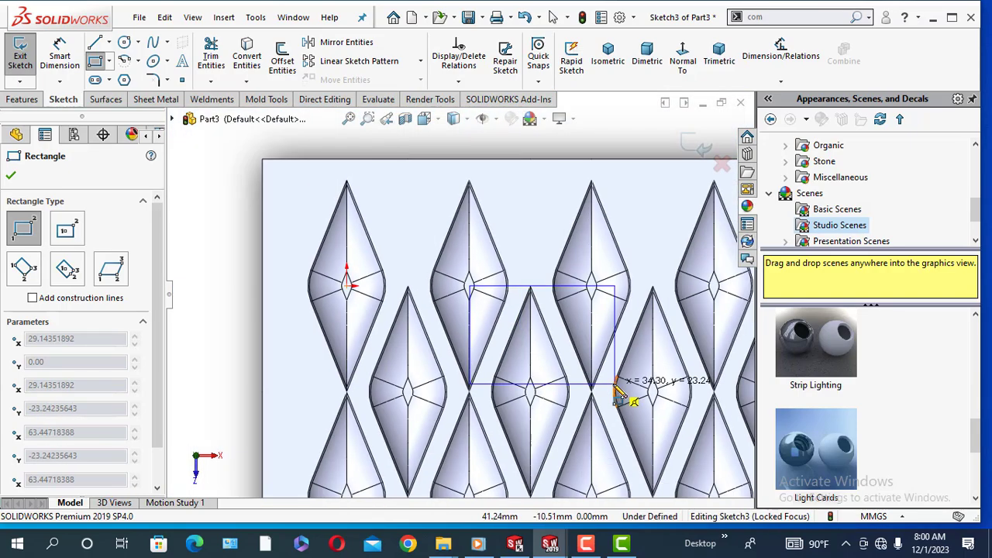
scroll(612, 392, down, 2)
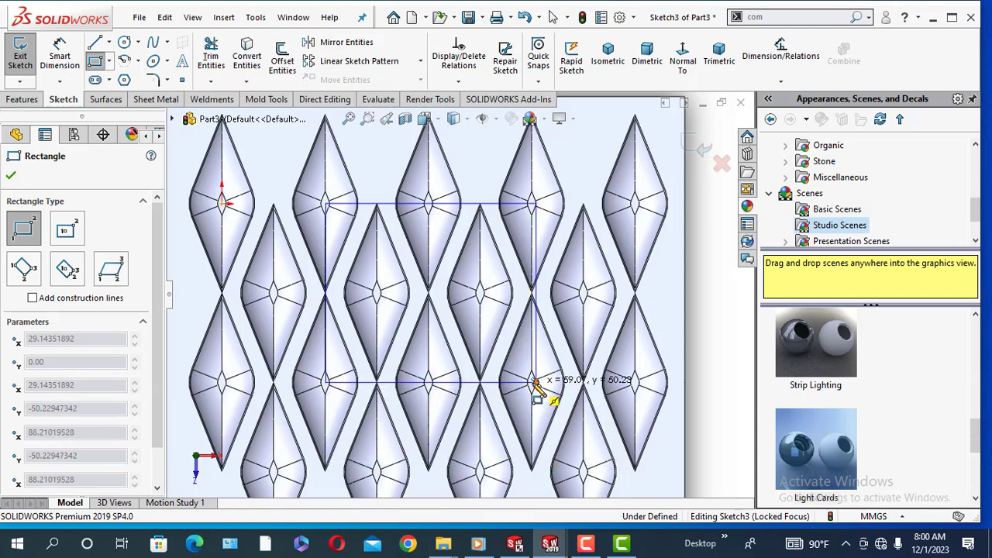
scroll(529, 381, down, 5)
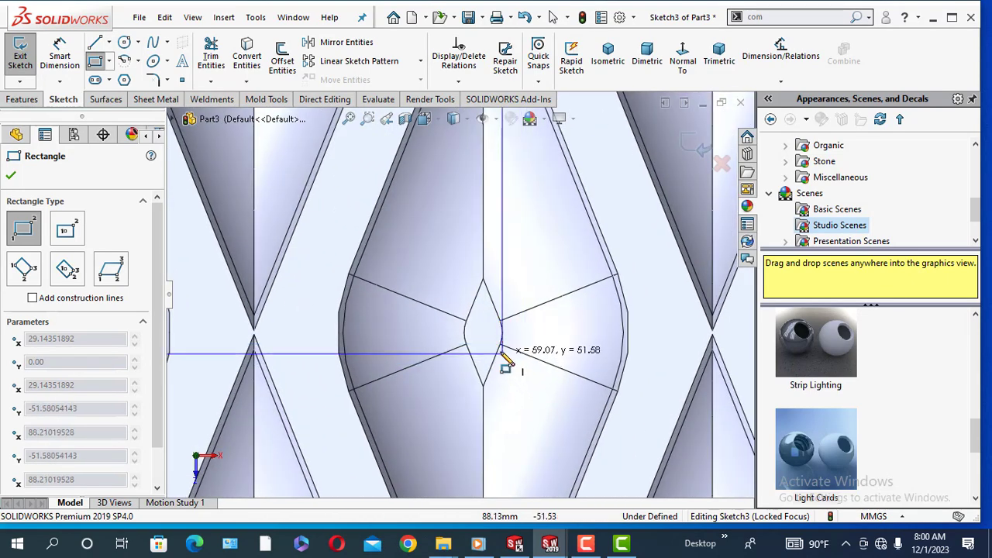
right_click(490, 342)
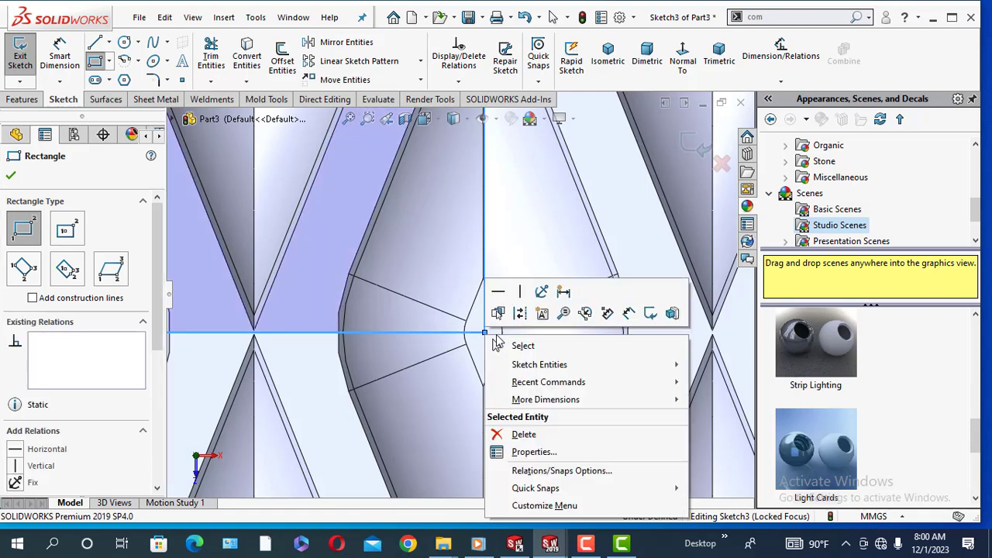
click(513, 346)
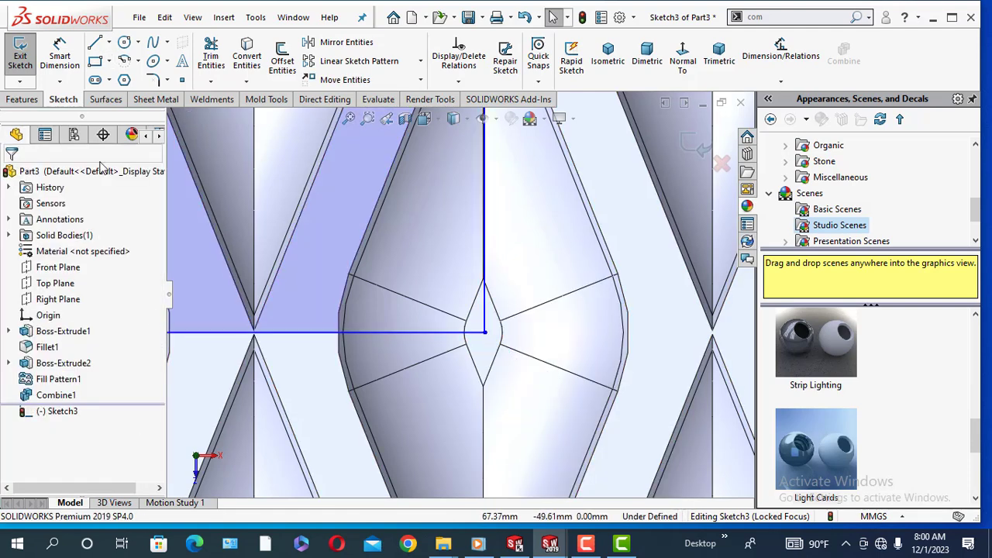
Convert the outline of the small flat face at that fourth diamond's centre into sketch entities.
click(480, 355)
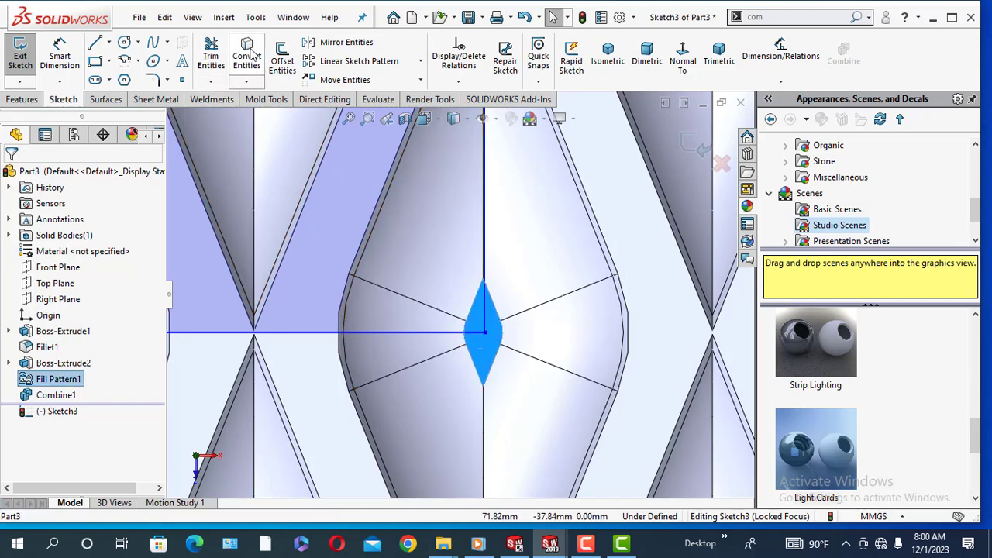
click(247, 54)
scroll(483, 334, down, 5)
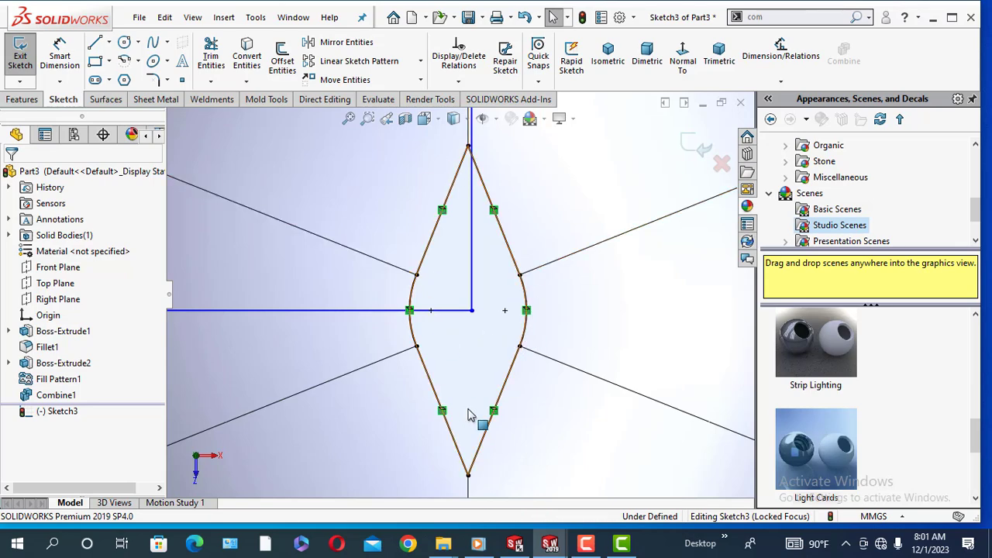
Add a vertical relation between the rectangle's lower-right corner and the converted outline's bottom vertex.
click(471, 311)
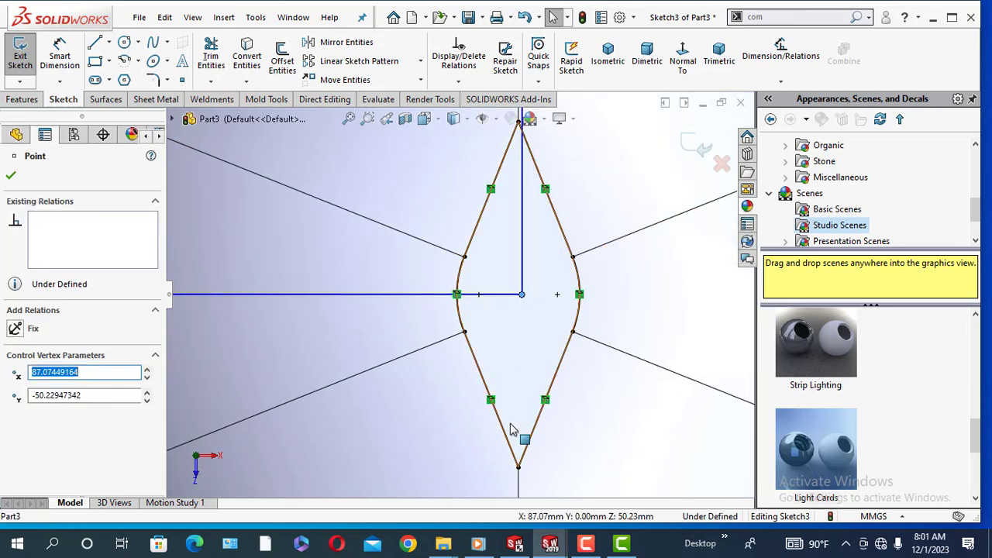
ctrl+click(519, 468)
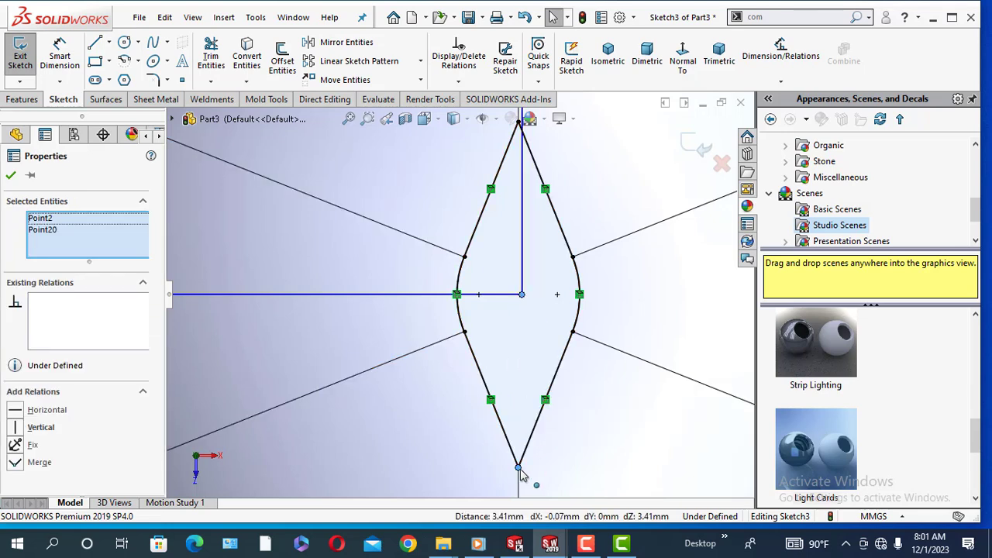
click(19, 428)
click(11, 174)
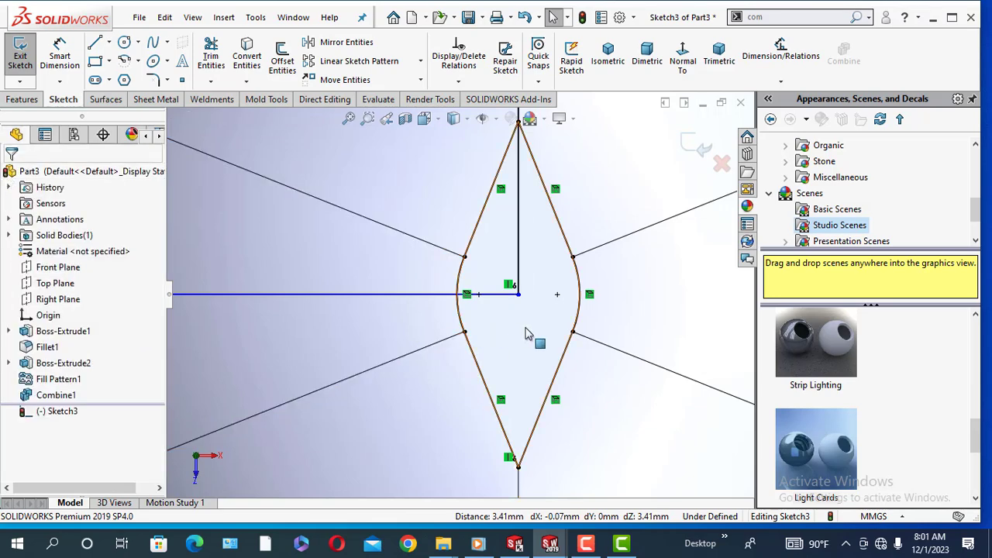
click(462, 295)
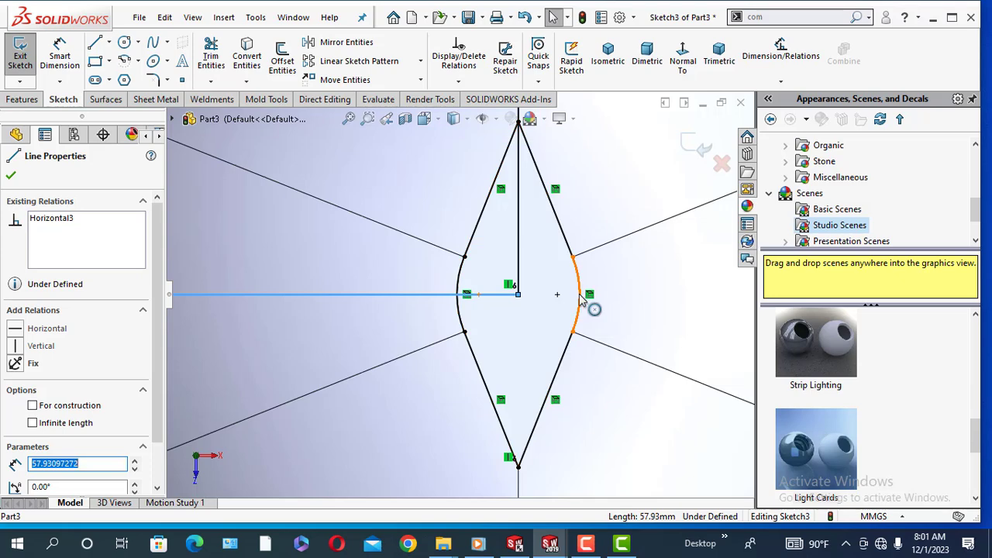
ctrl+click(579, 294)
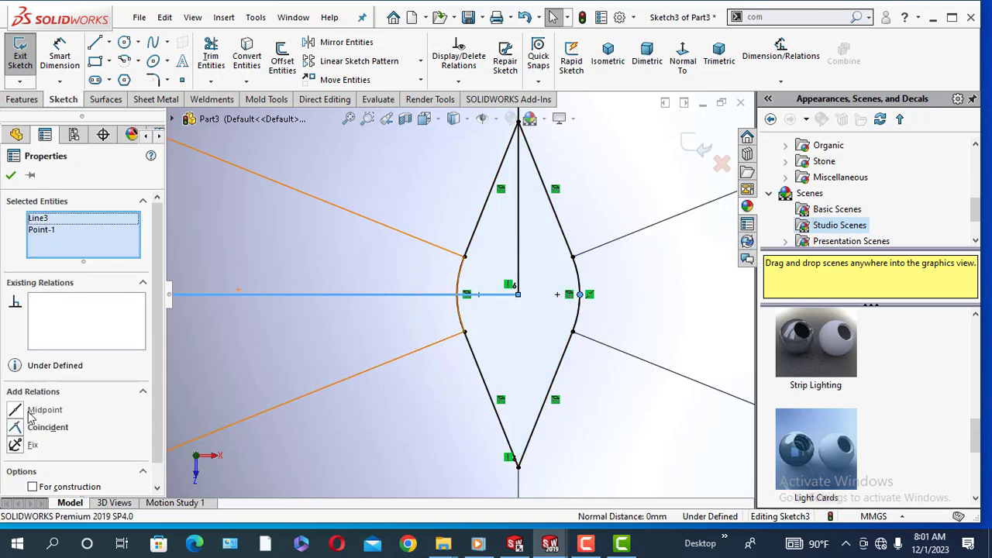
drag(160, 358, 159, 392)
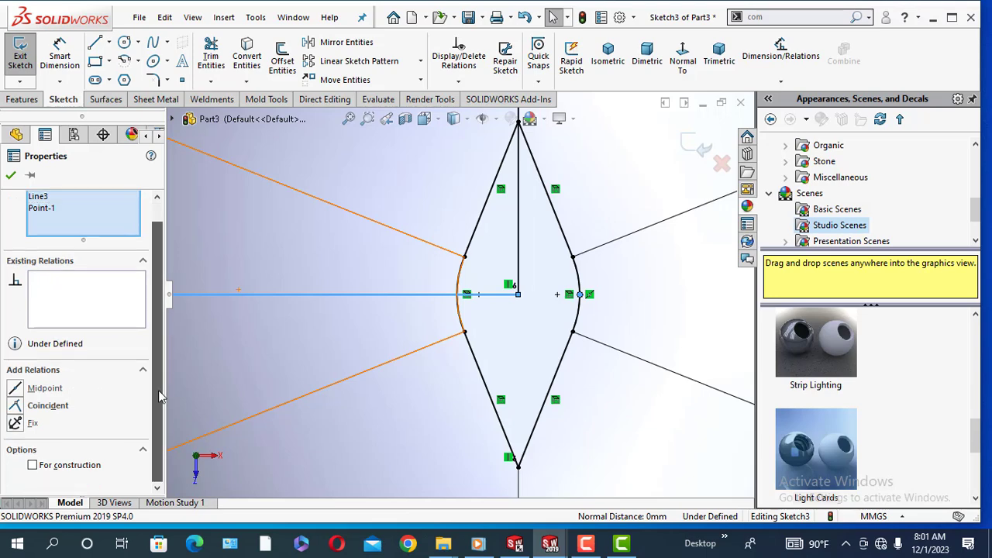
click(340, 327)
Add a horizontal relation between the rectangle's lower-right corner and the midpoint of the converted outline's right arc.
click(581, 302)
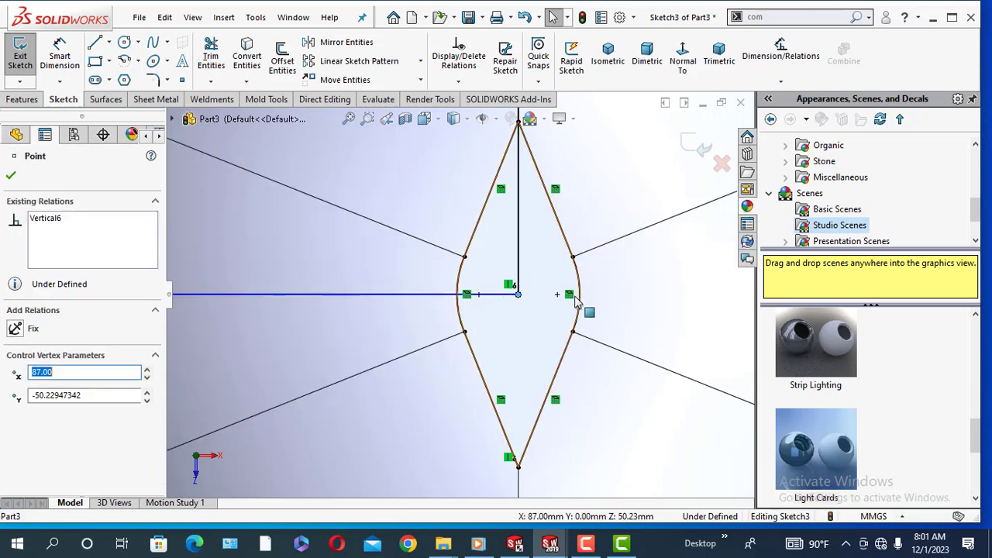
ctrl+click(579, 295)
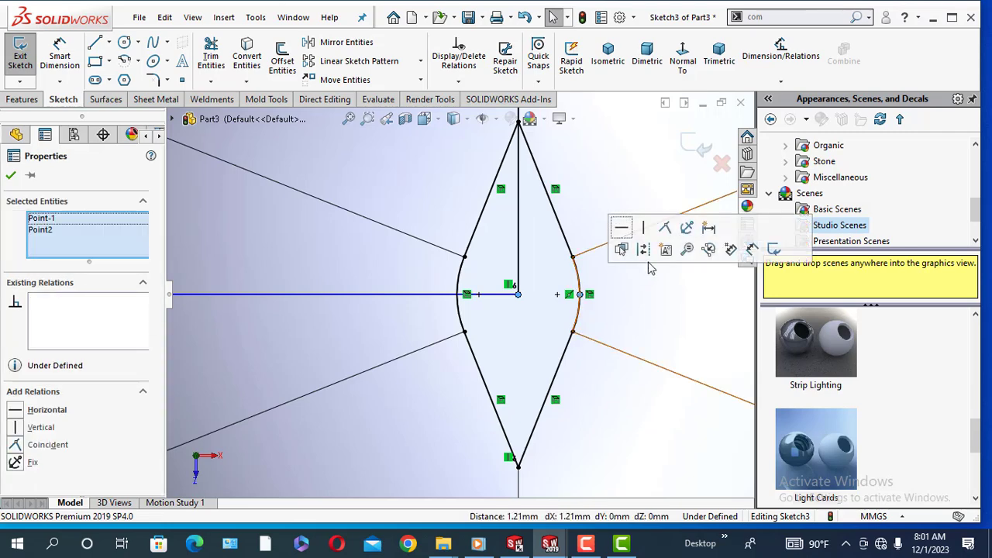
click(622, 229)
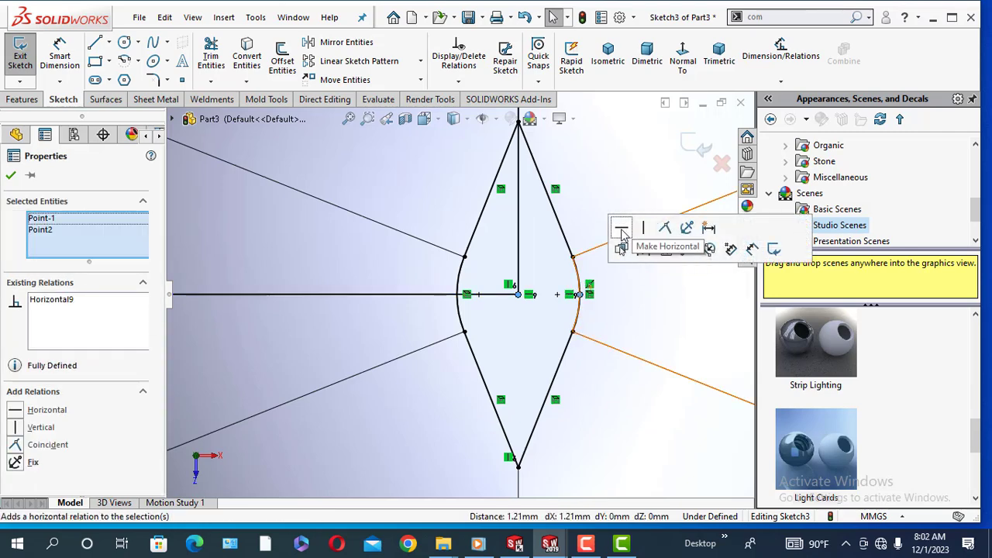
click(11, 175)
Convert the outline of the small flat face at the second top-row diamond's centre into sketch entities.
scroll(442, 356, up, 4)
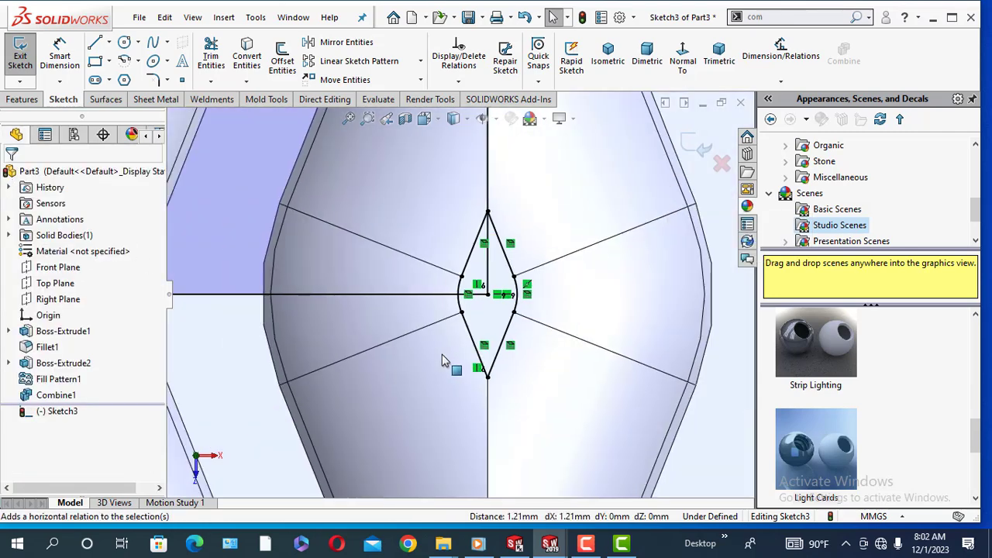
scroll(443, 354, up, 5)
scroll(302, 175, down, 3)
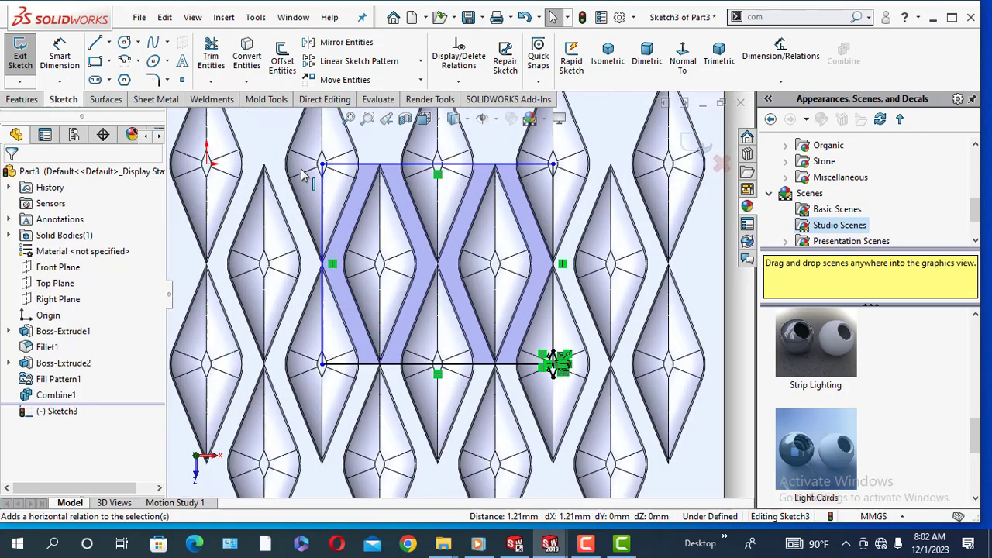
scroll(302, 174, down, 4)
click(355, 200)
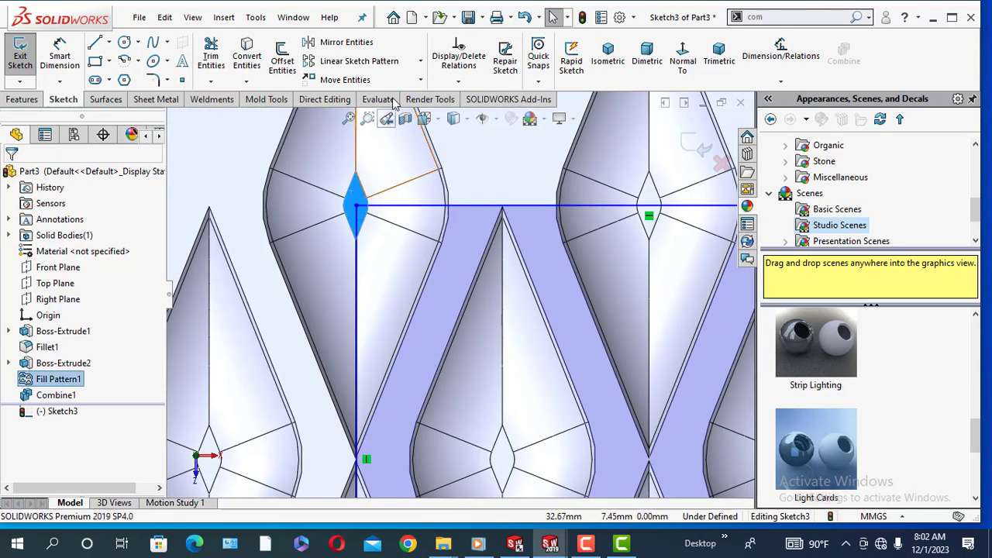
click(246, 56)
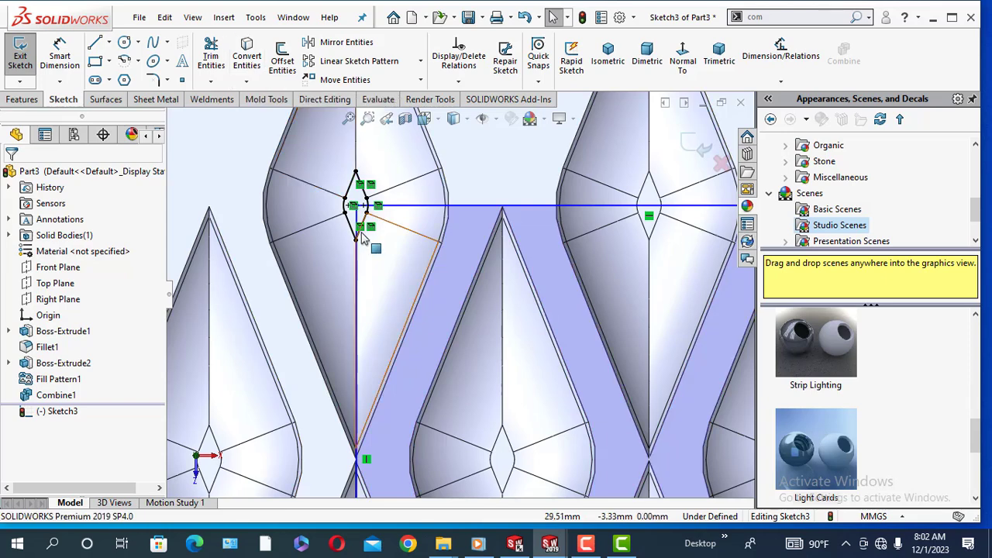
Add a horizontal relation between the rectangle's upper-left corner and the midpoint of the new outline's left arc.
scroll(361, 237, down, 5)
click(412, 251)
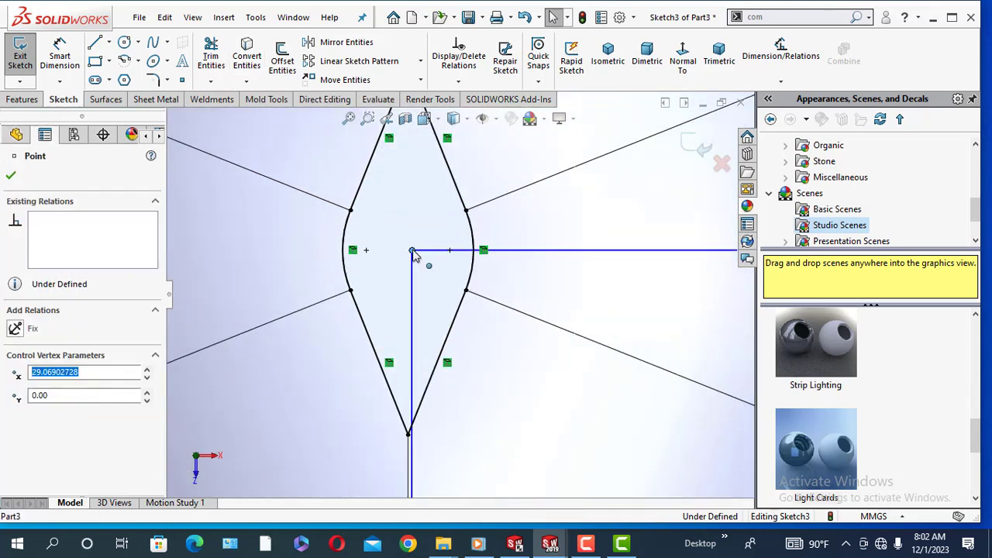
ctrl+click(344, 252)
click(389, 186)
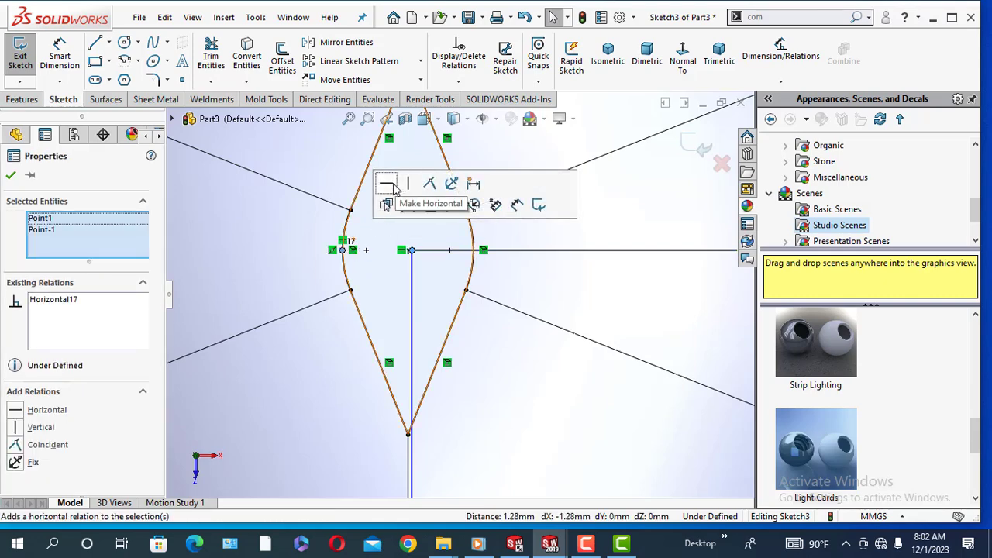
click(12, 177)
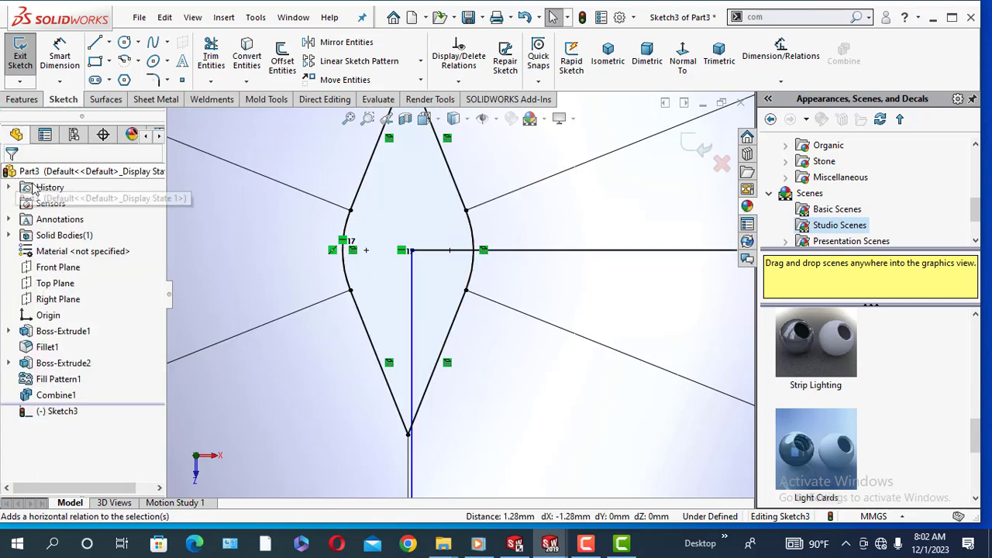
Add a vertical relation between the rectangle's upper-left corner and the top vertex of the converted outline around it.
click(411, 250)
scroll(417, 249, up, 3)
scroll(434, 180, down, 2)
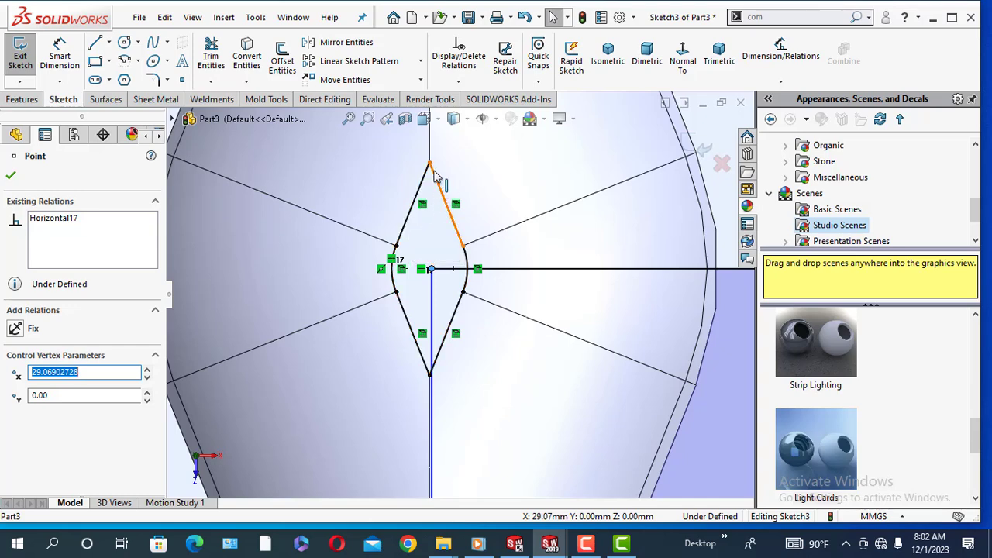
ctrl+click(430, 165)
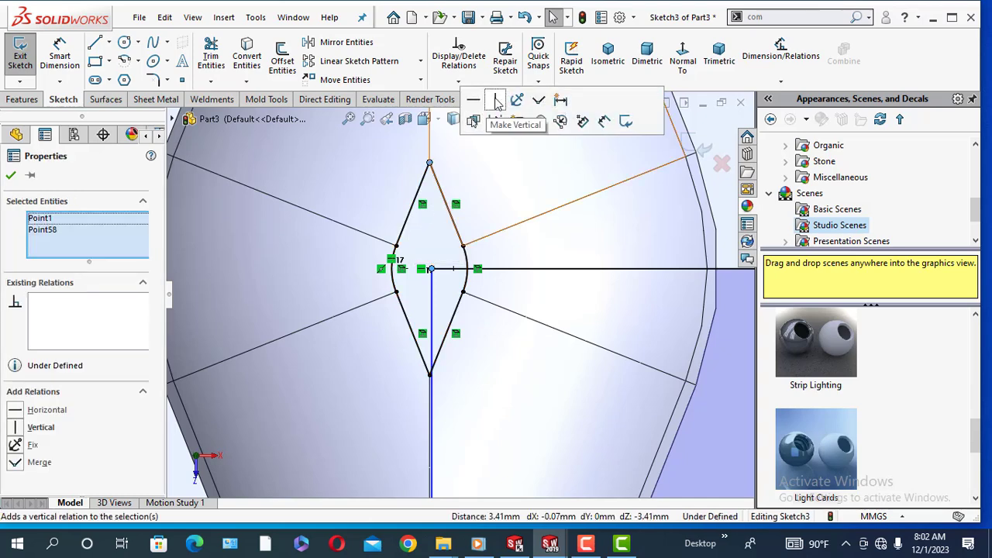
click(496, 101)
click(11, 175)
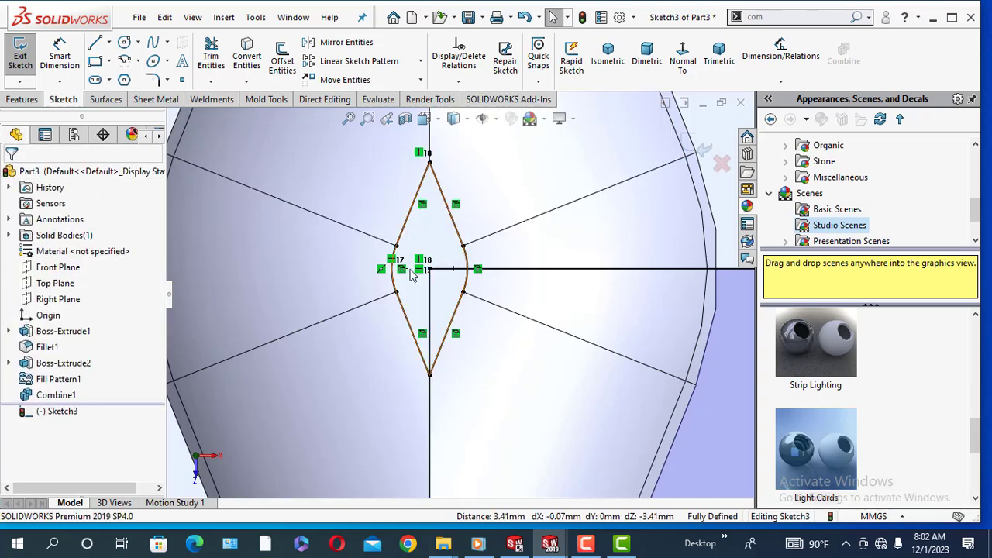
Power-trim away the whole converted outline around the rectangle's lower-right corner, keeping the rectangle's edges.
scroll(412, 275, up, 5)
scroll(654, 302, down, 3)
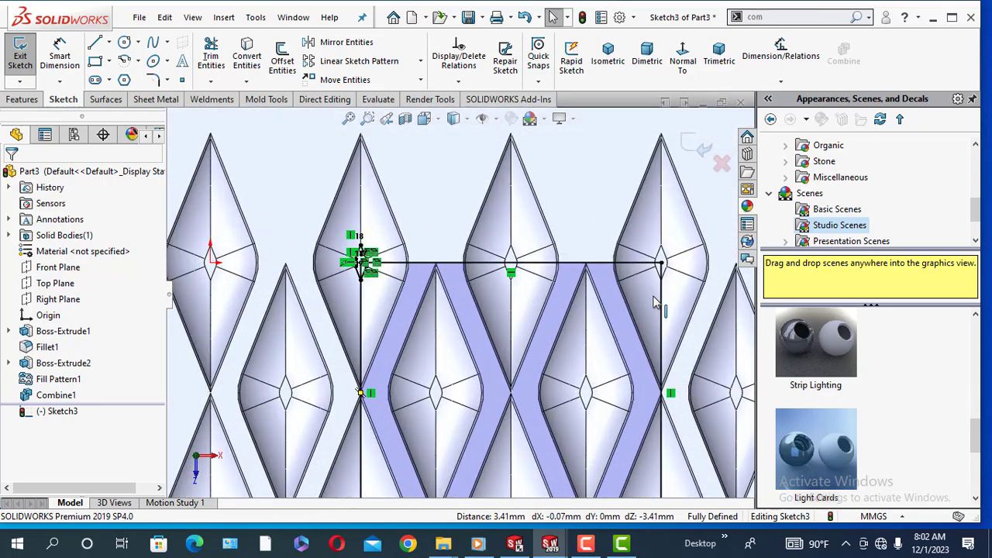
scroll(655, 302, down, 2)
scroll(497, 358, up, 3)
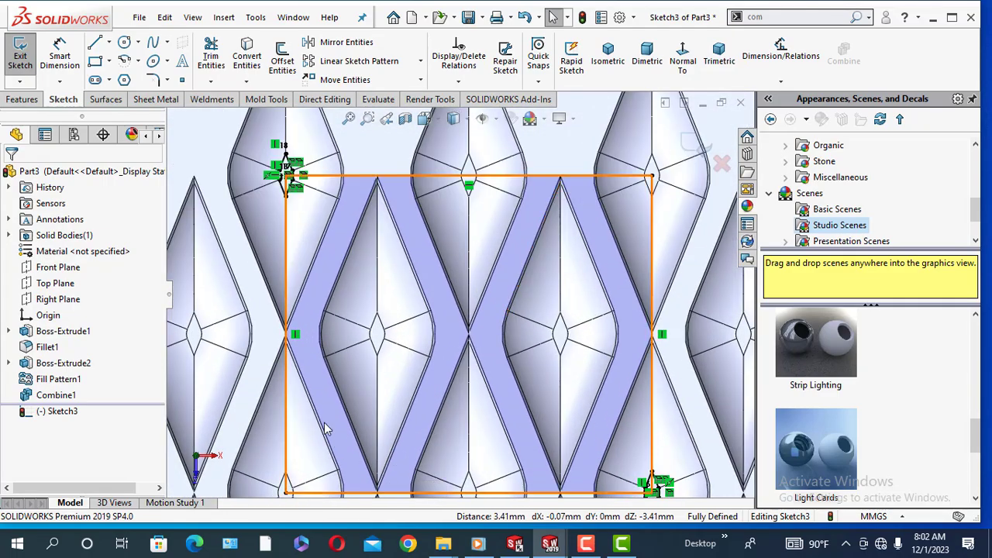
scroll(337, 238, up, 2)
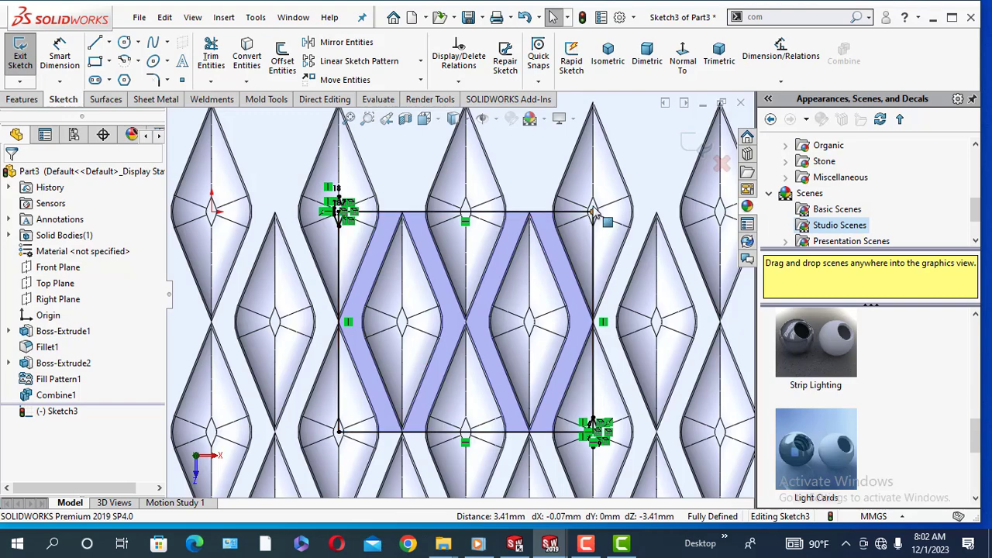
scroll(570, 387, down, 6)
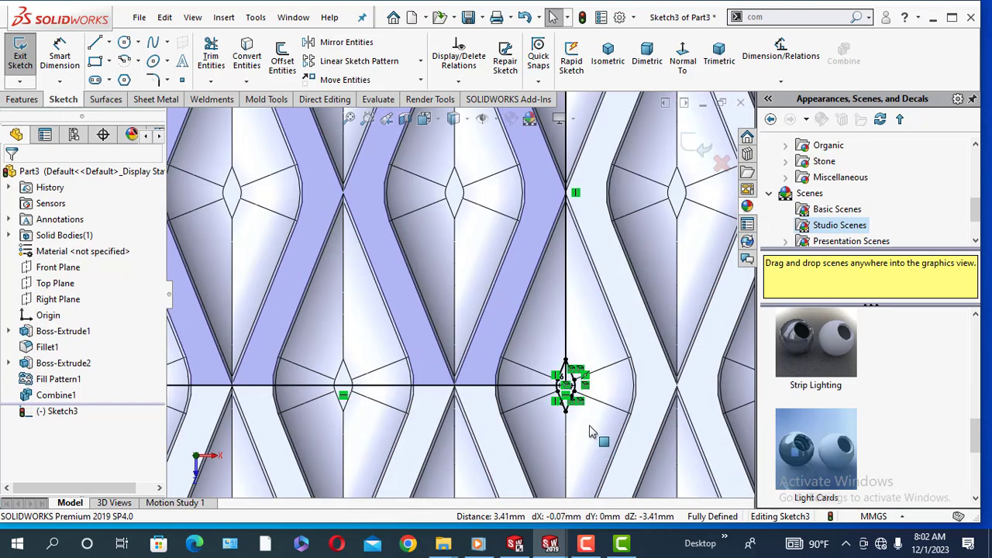
click(211, 56)
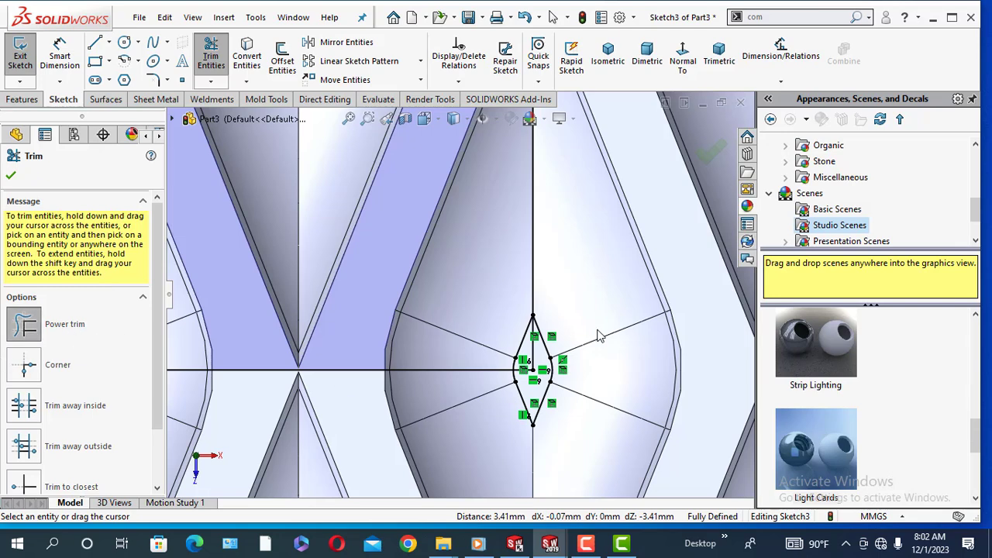
scroll(592, 337, down, 4)
mouse_move(374, 309)
mouse_down()
mouse_move(407, 354)
mouse_move(379, 380)
mouse_up()
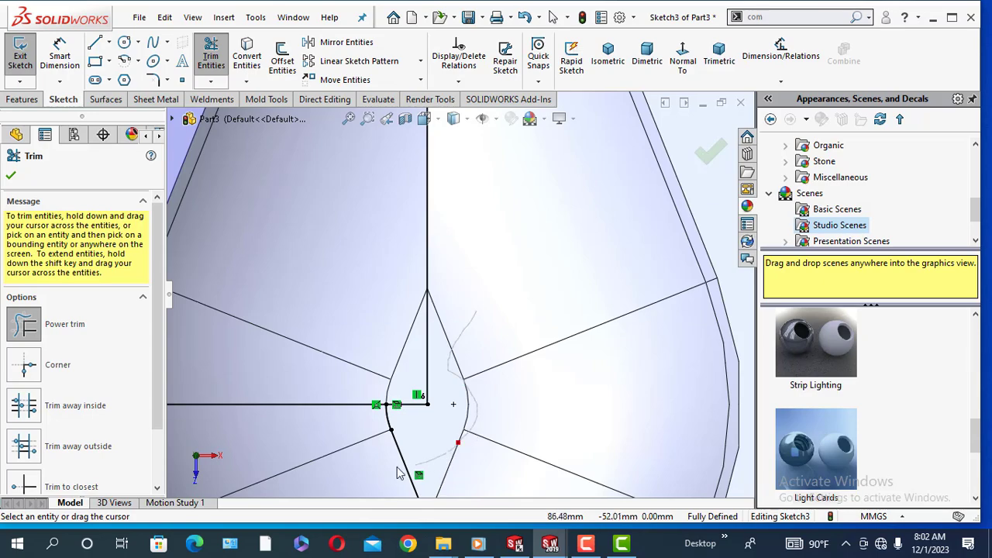
drag(393, 428, 356, 429)
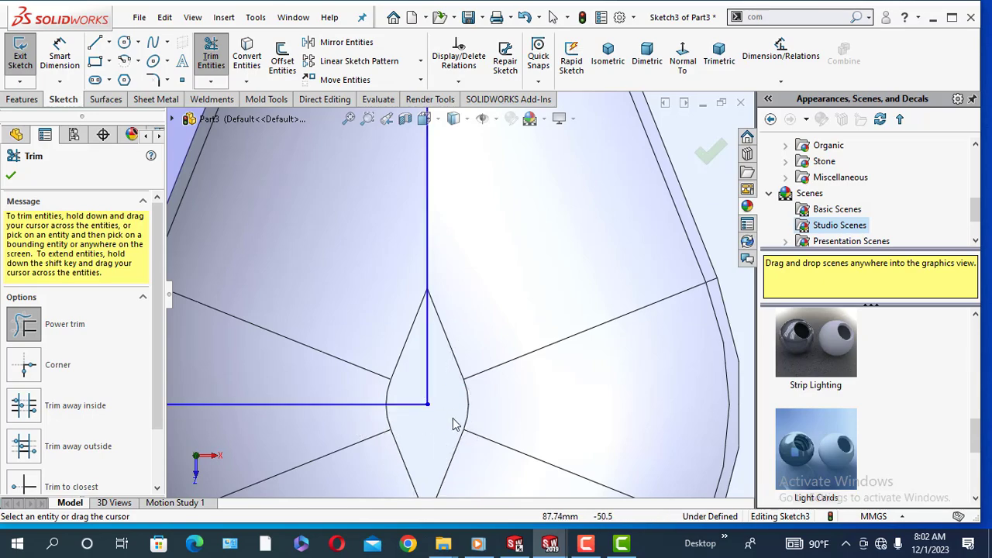
Trim away the converted outline around the rectangle's upper-left corner and exit the sketch.
scroll(456, 424, up, 6)
scroll(328, 207, down, 4)
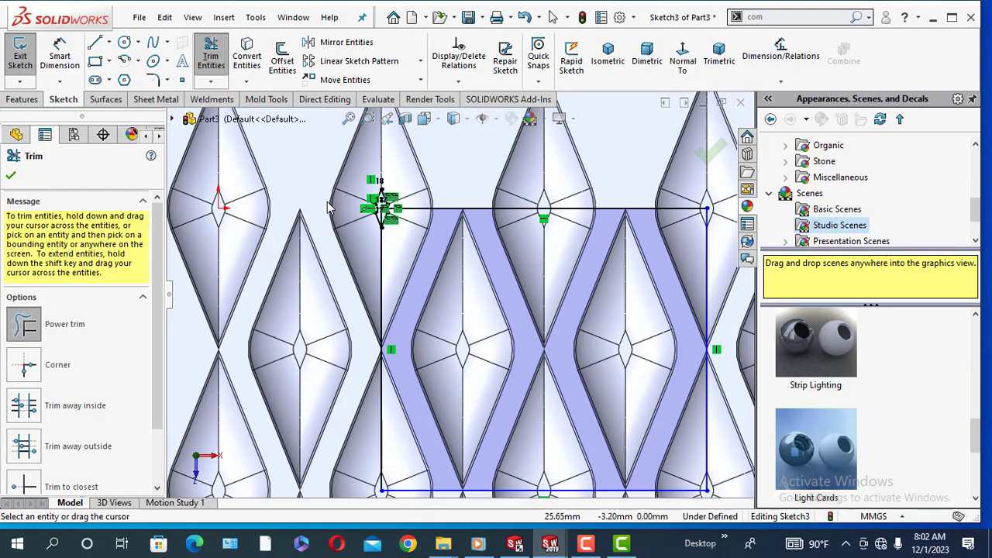
scroll(378, 208, down, 5)
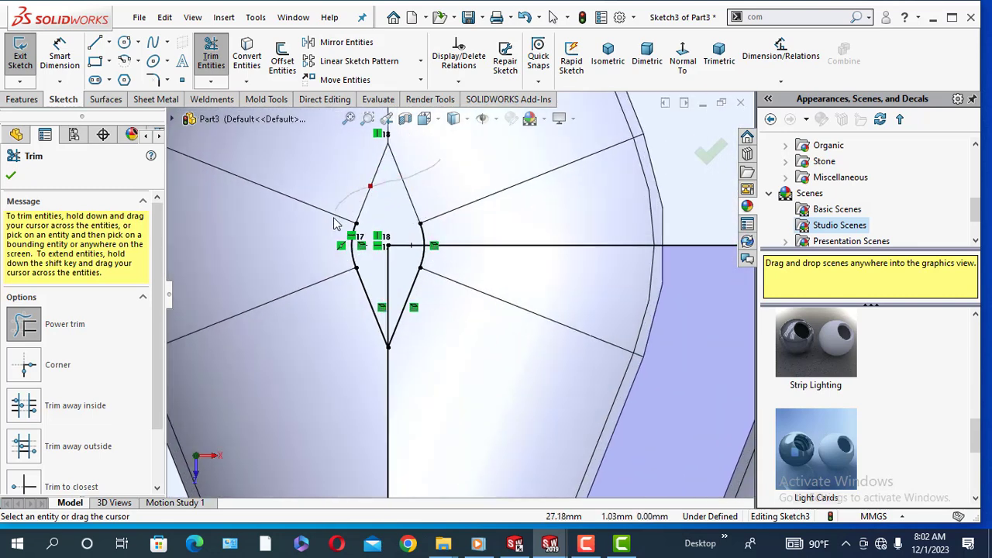
drag(335, 224, 364, 265)
drag(363, 304, 367, 310)
drag(436, 349, 418, 341)
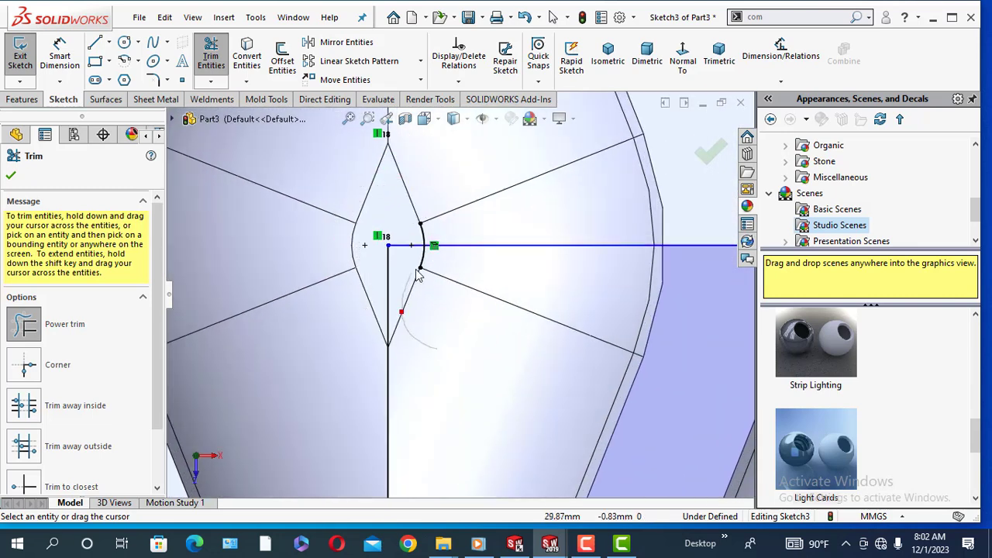
drag(419, 236, 415, 232)
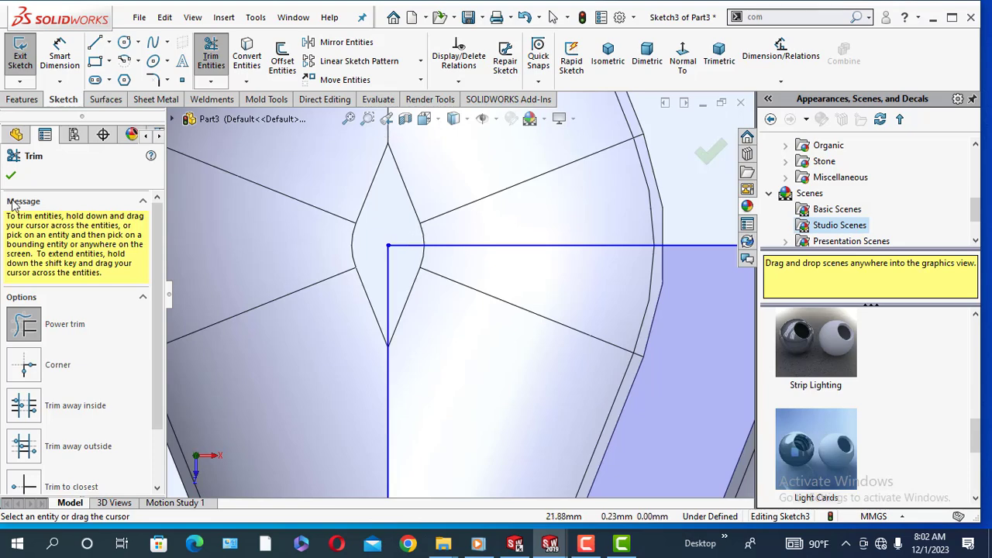
click(10, 177)
click(23, 59)
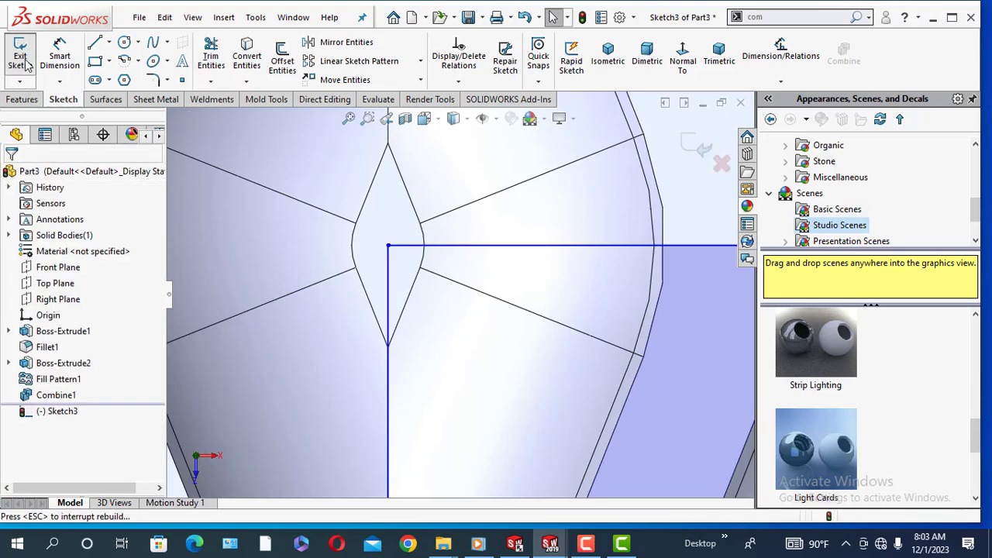
Extrude-cut the rectangle sketch Through All - Both with the cut side flipped, removing everything outside the rectangle.
click(23, 100)
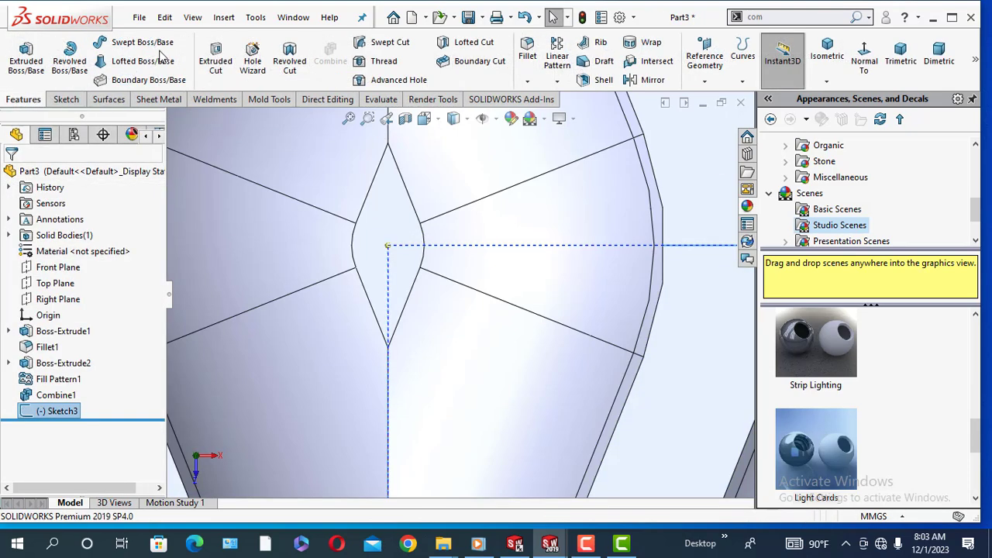
click(218, 71)
scroll(448, 344, up, 5)
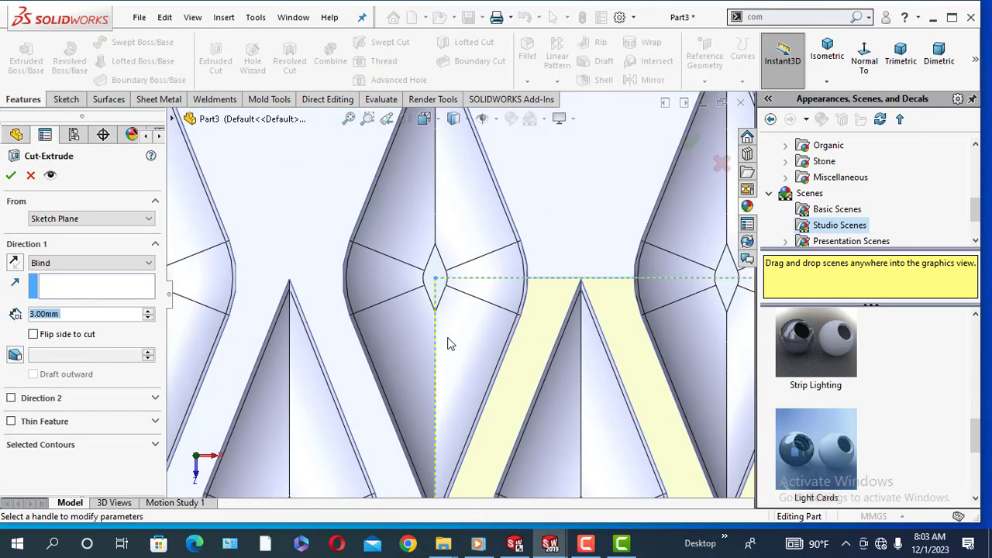
scroll(448, 344, up, 6)
scroll(529, 364, down, 6)
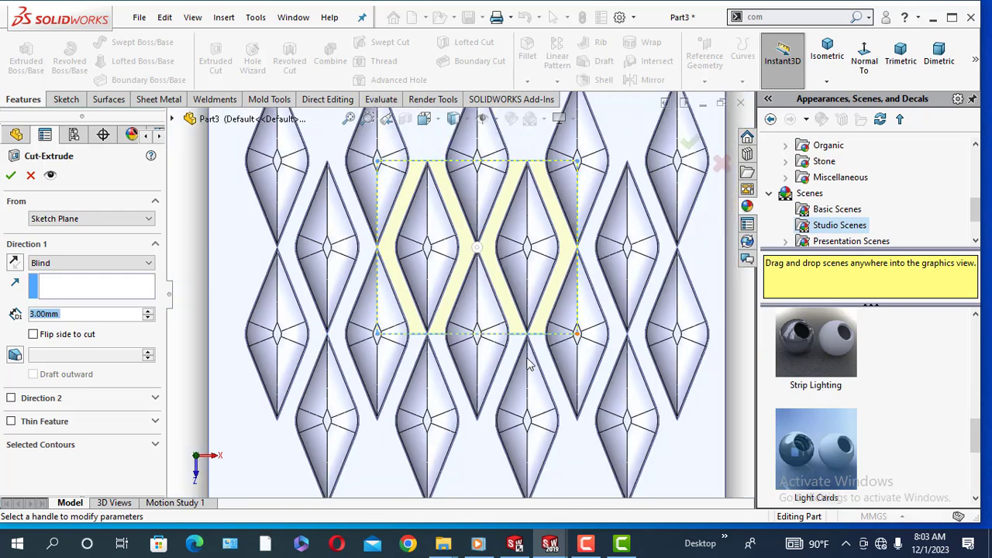
scroll(530, 364, up, 2)
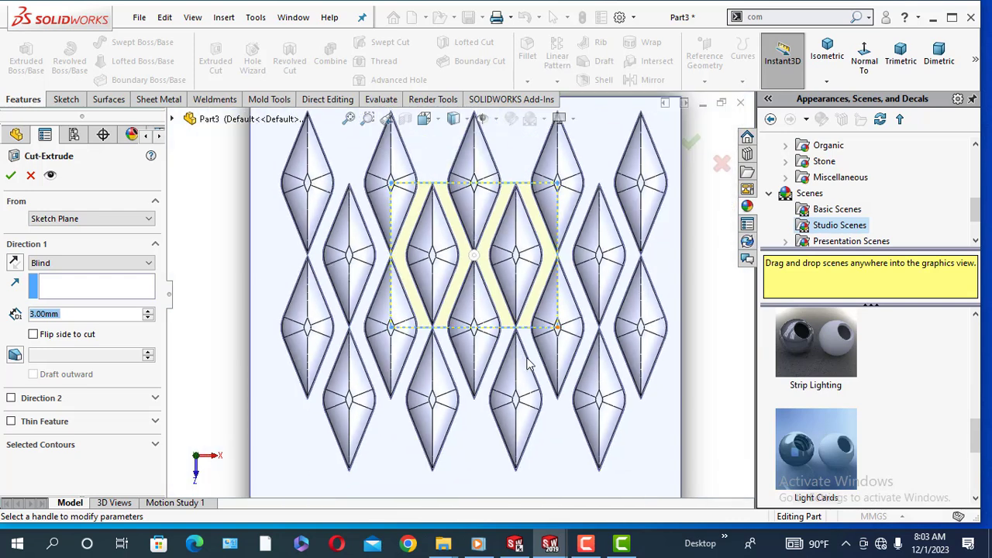
click(55, 263)
click(60, 293)
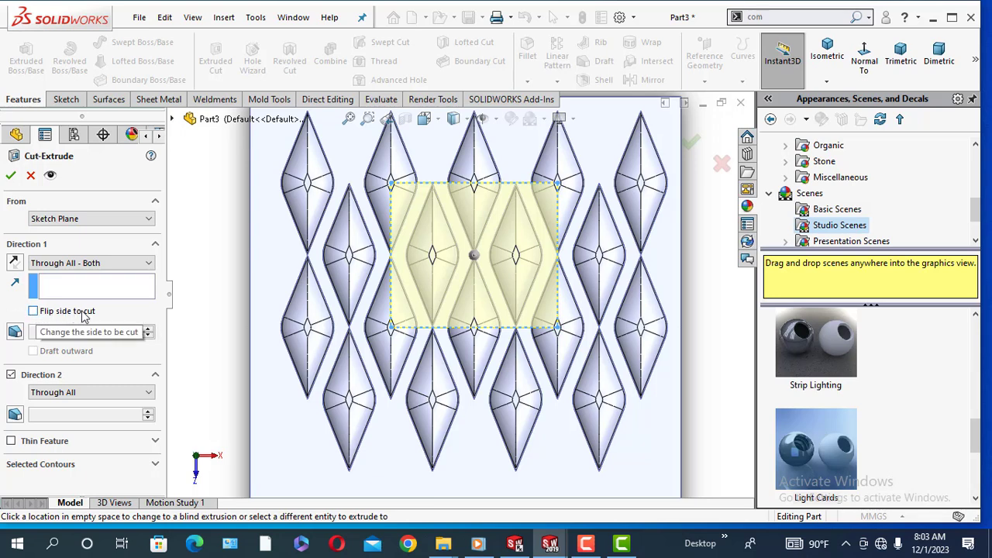
click(34, 310)
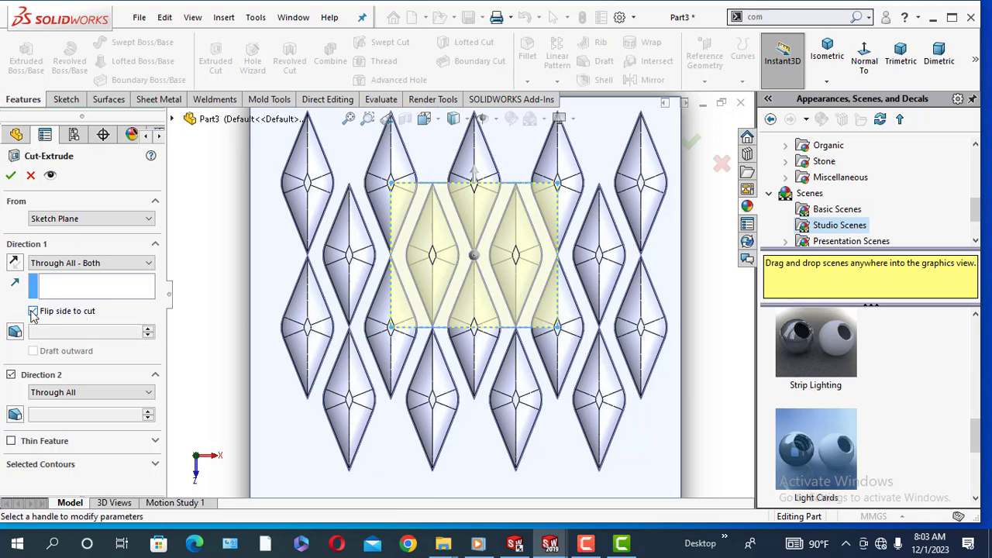
click(11, 176)
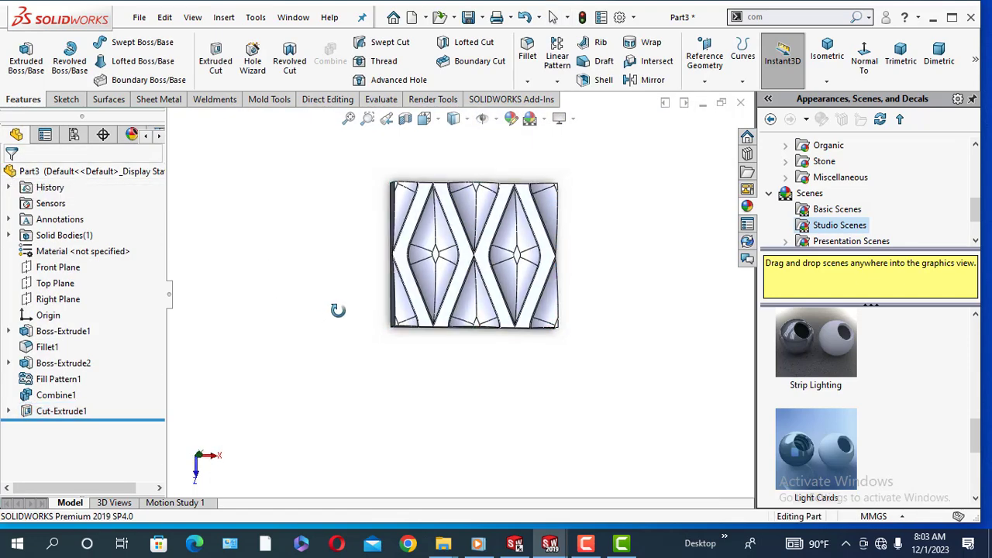
Start a Flex feature in Bending mode on the trimmed diamond-pattern body.
middle_drag(338, 310, 430, 392)
scroll(484, 252, down, 2)
scroll(485, 252, down, 1)
scroll(434, 388, up, 3)
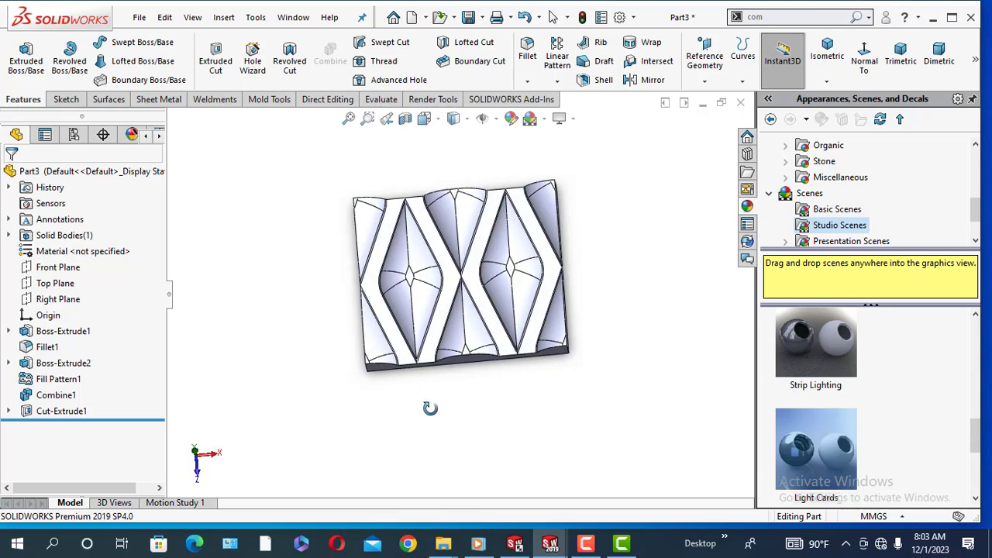
click(812, 19)
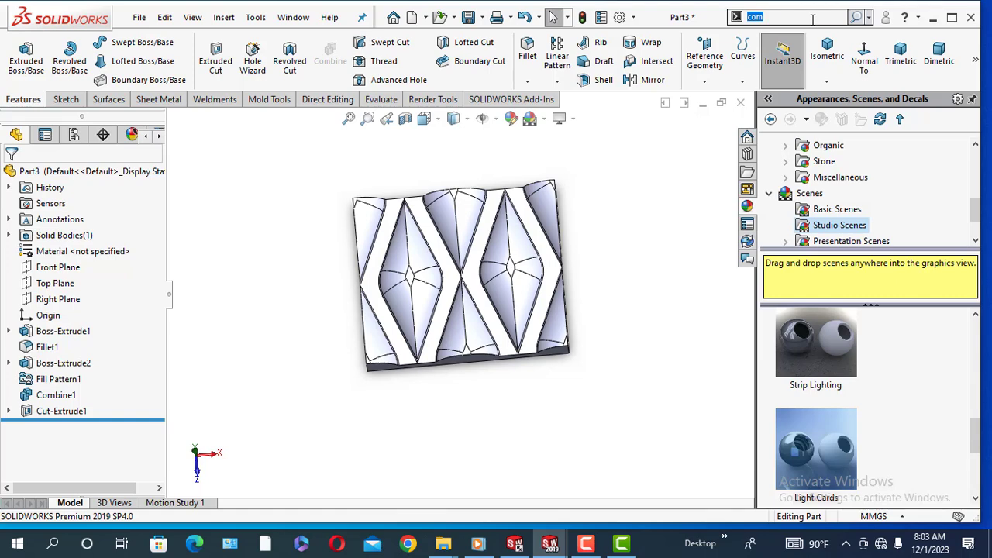
text(f)
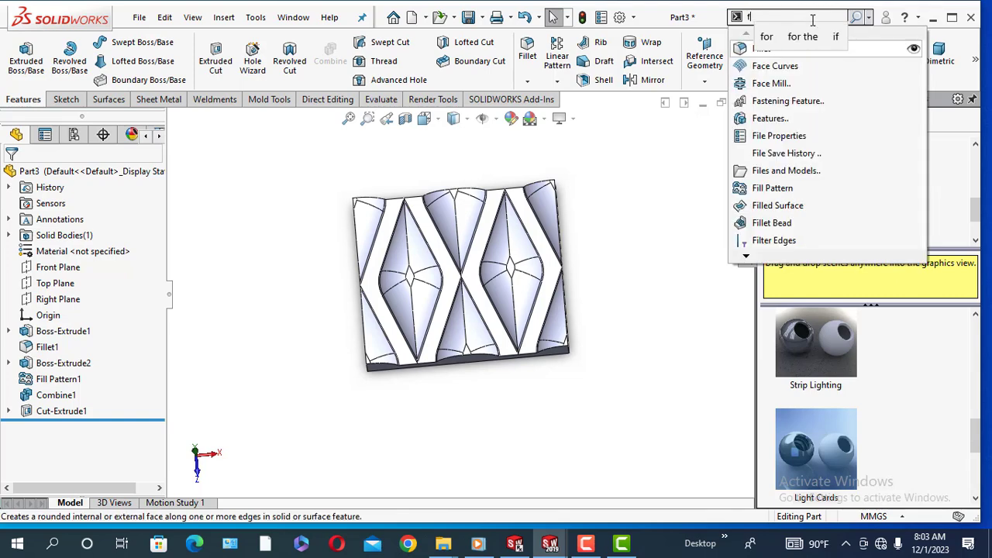
text(l)
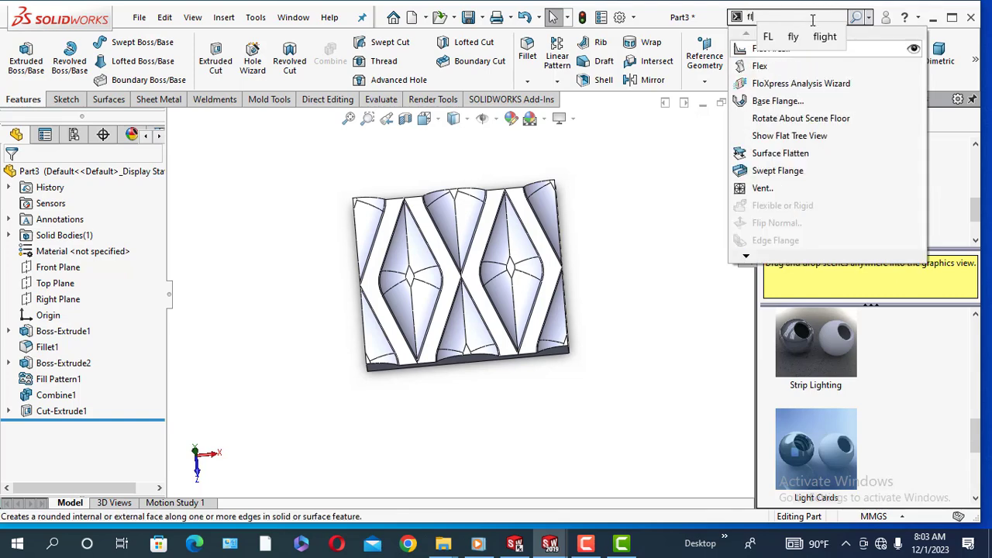
click(761, 68)
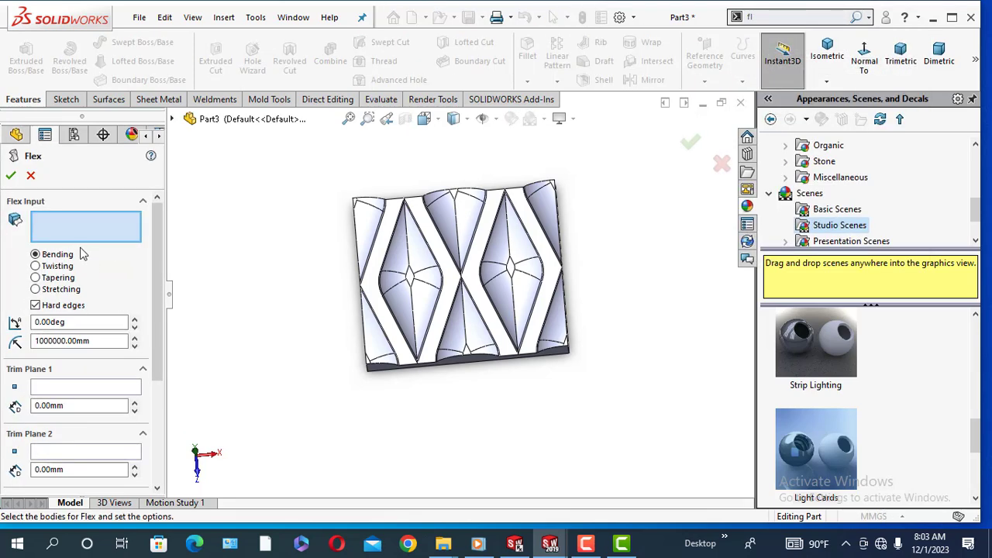
click(379, 243)
middle_drag(266, 418, 325, 265)
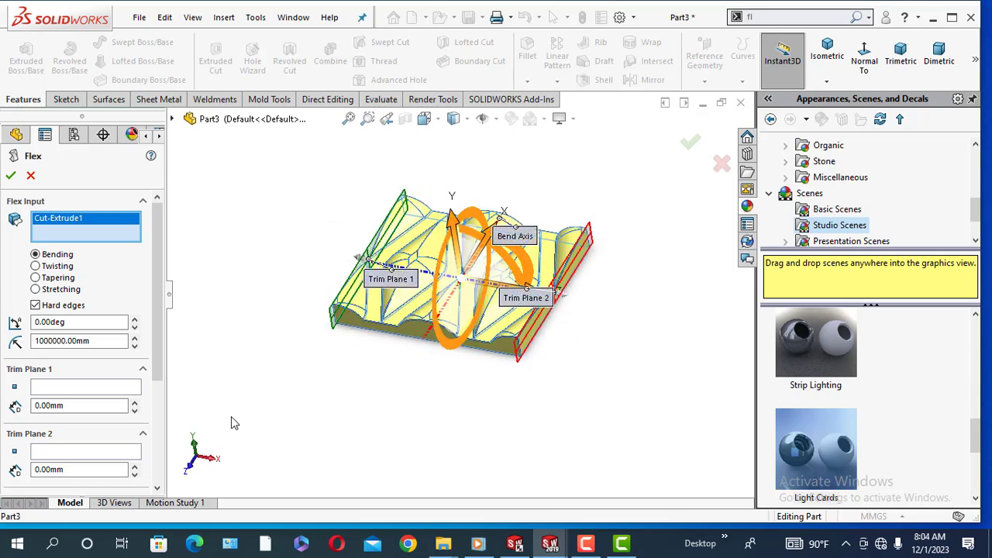
Set the Flex triad's Y rotation angle to 180 degrees, turning the bend axis along the plate's length.
scroll(143, 286, down, 5)
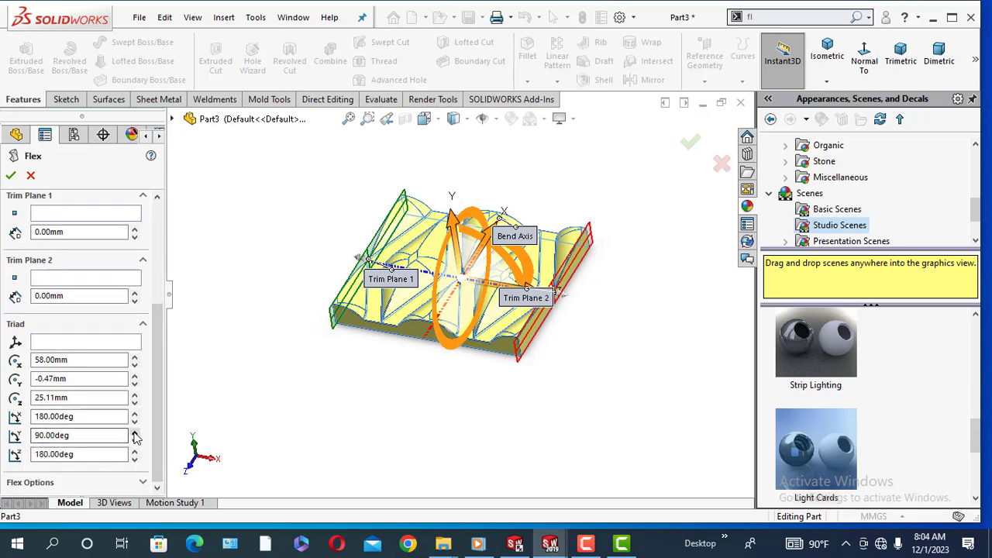
drag(135, 436, 135, 437)
text(180)
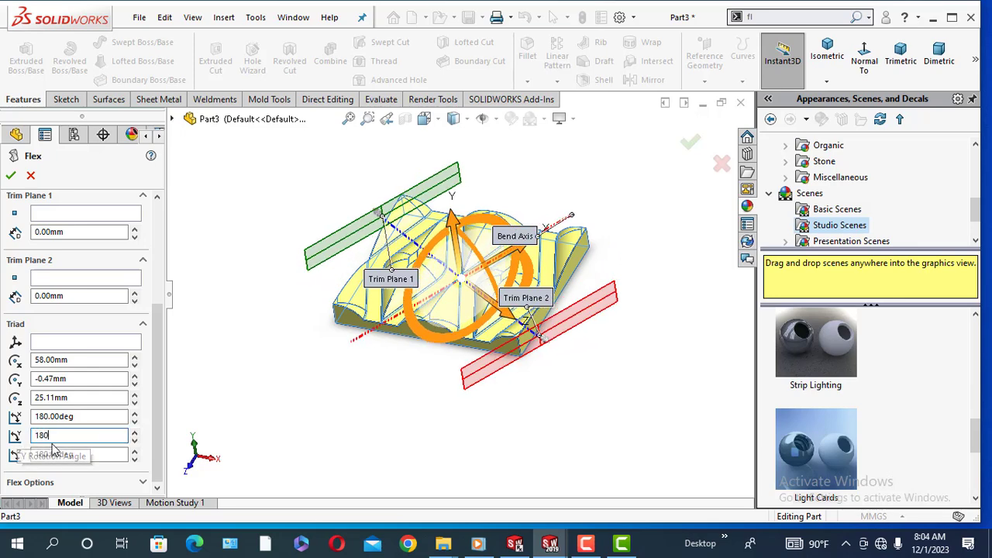
key(Return)
Set the Flex bend angle to 120 degrees and accept the feature, curving the plate into an arched section.
middle_drag(465, 353, 385, 334)
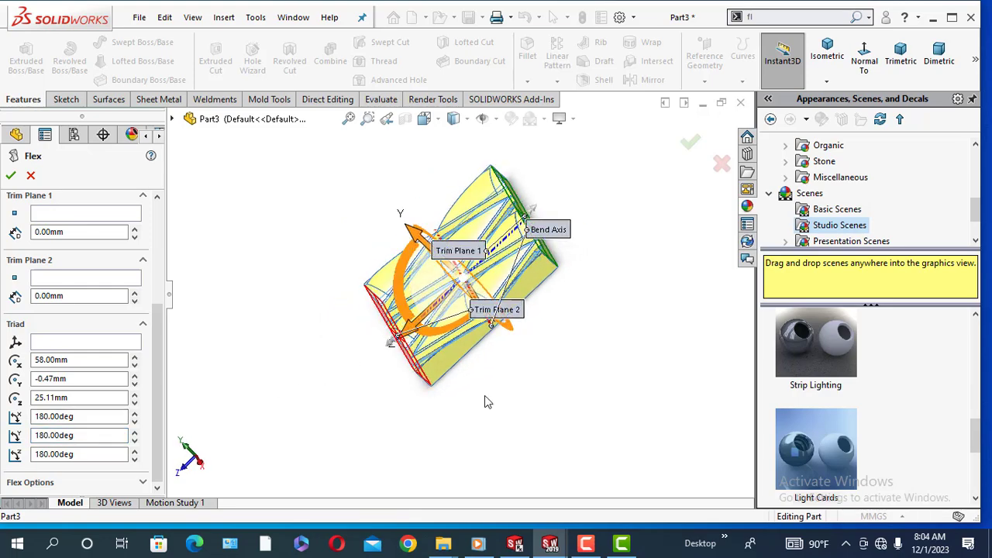
middle_drag(485, 398, 526, 379)
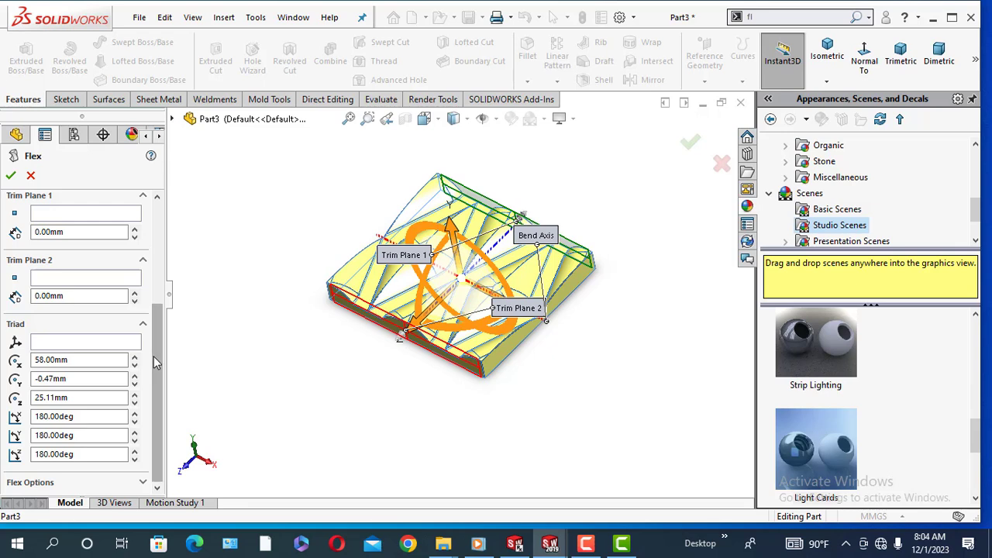
drag(157, 355, 157, 255)
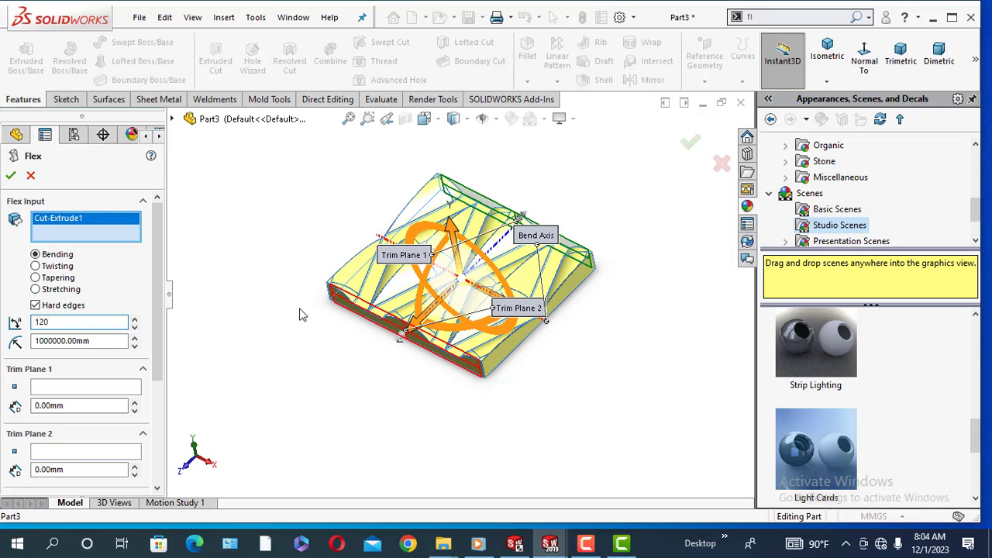
key(Return)
middle_drag(381, 387, 339, 330)
middle_drag(477, 383, 382, 382)
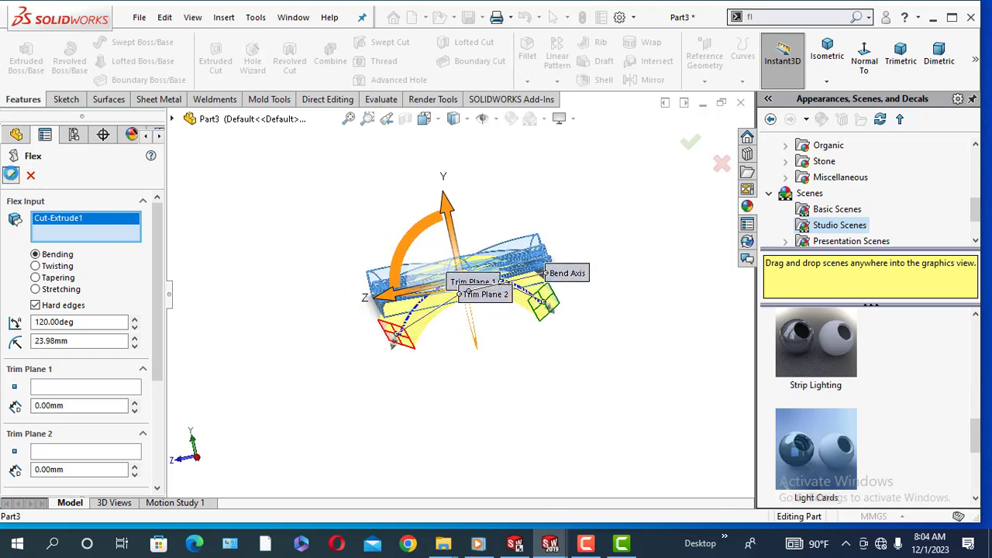
key(Return)
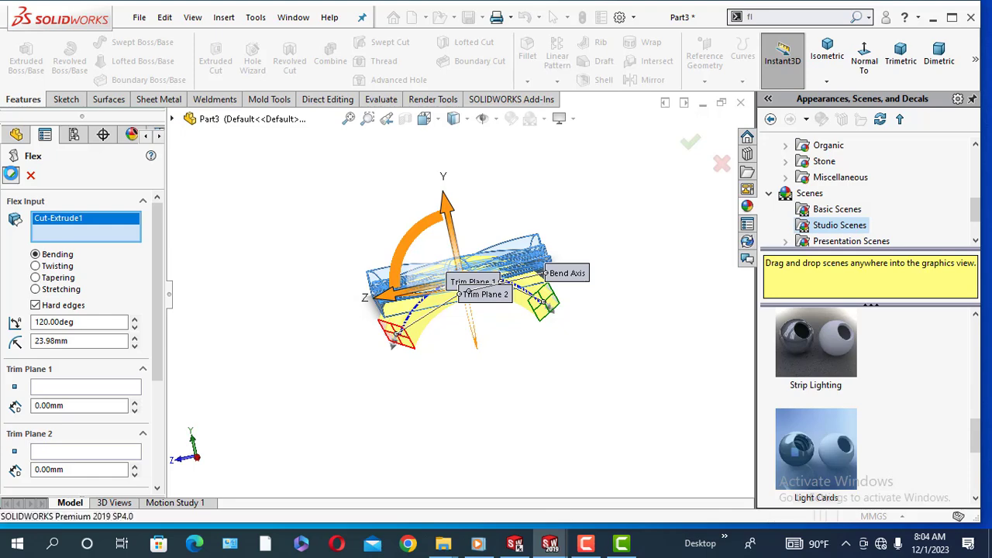
Set up a Move/Copy Bodies operation for one copy of the bent body, using the lower inner corner vertex at one end as translation reference.
middle_drag(335, 324, 384, 391)
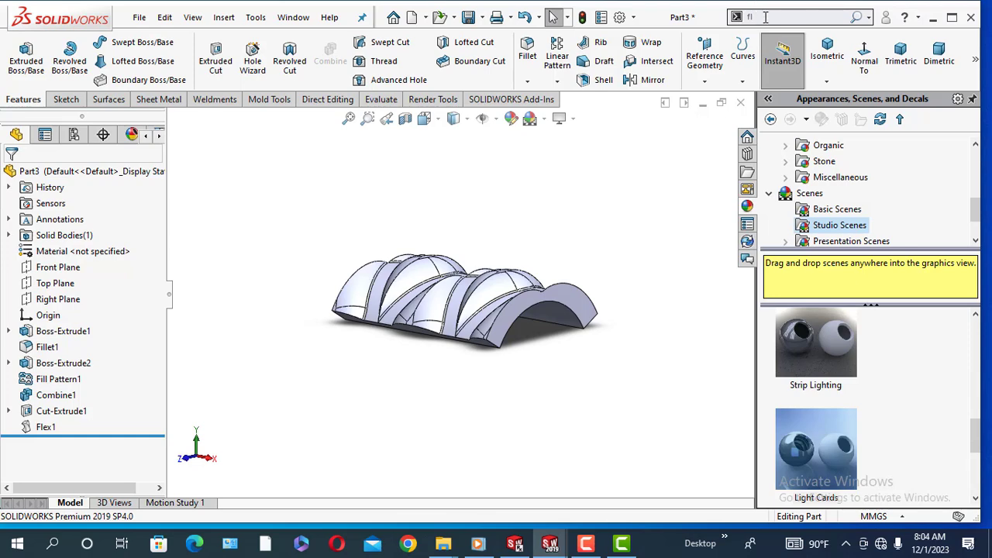
click(763, 16)
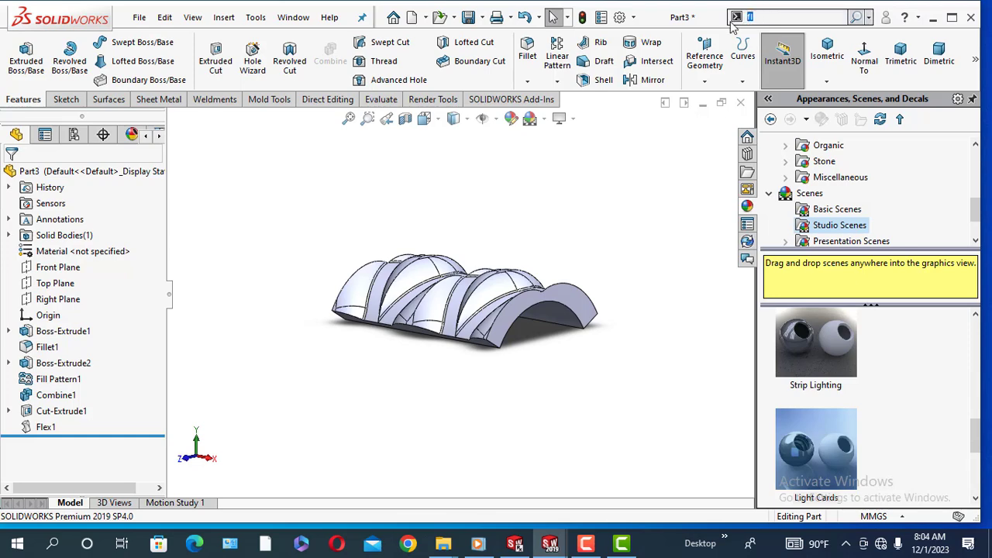
text(mo)
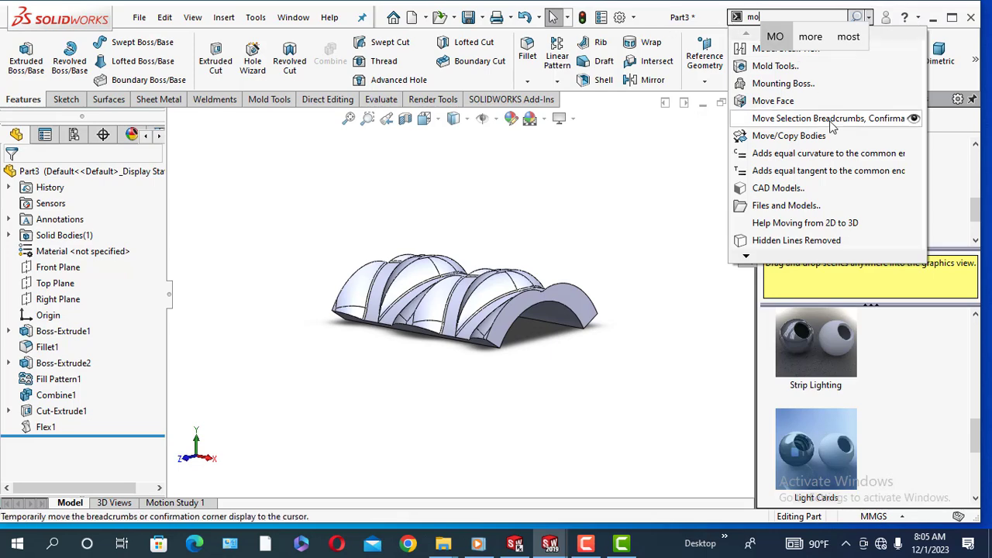
click(786, 136)
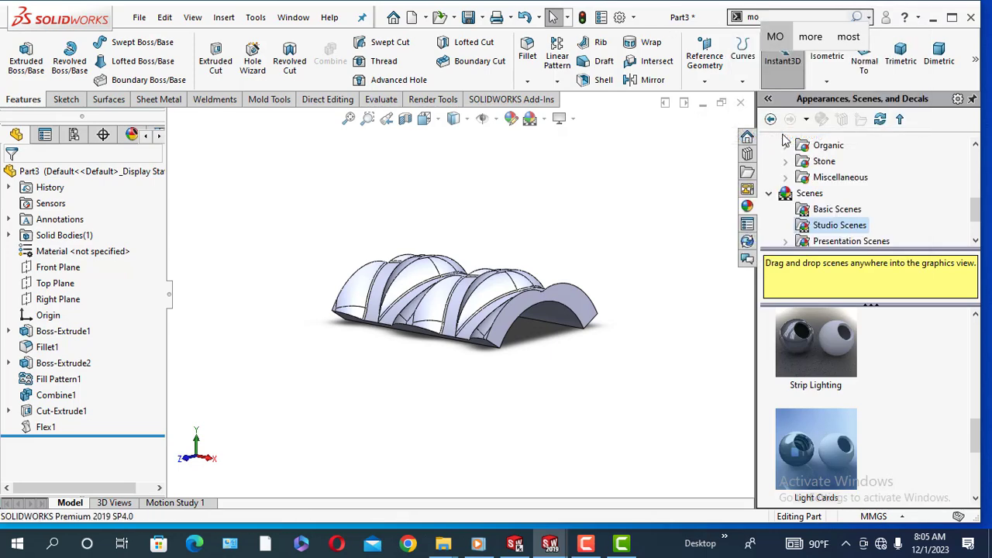
click(467, 310)
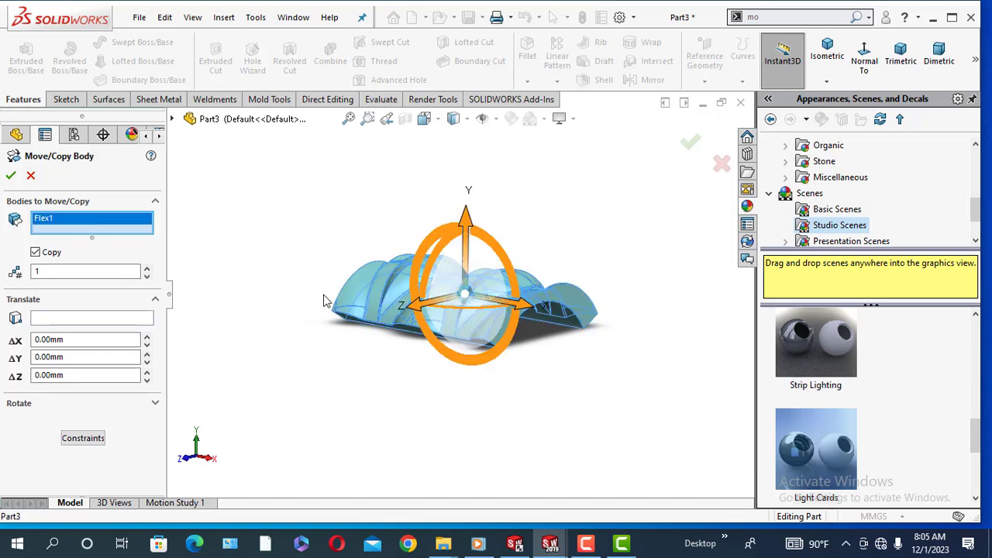
click(45, 319)
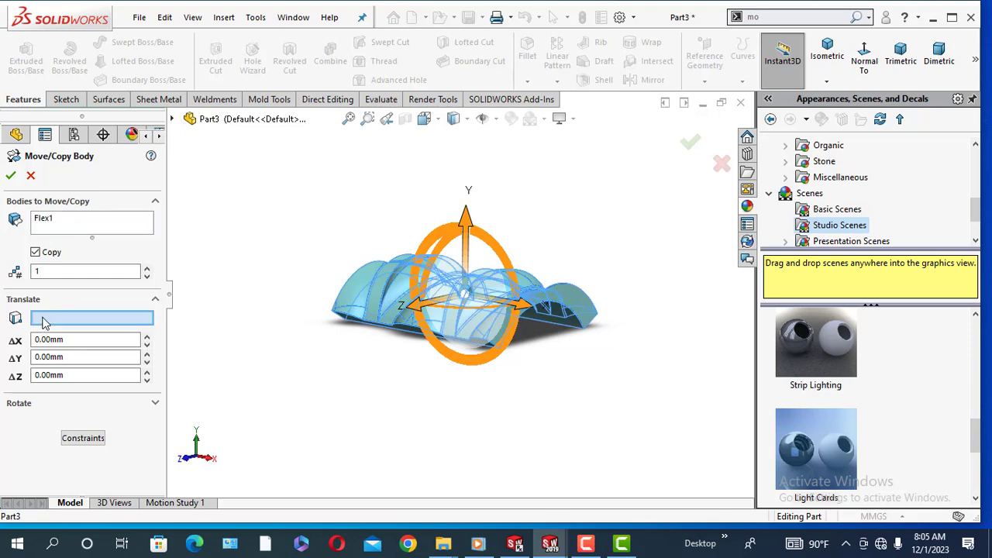
scroll(450, 382, down, 8)
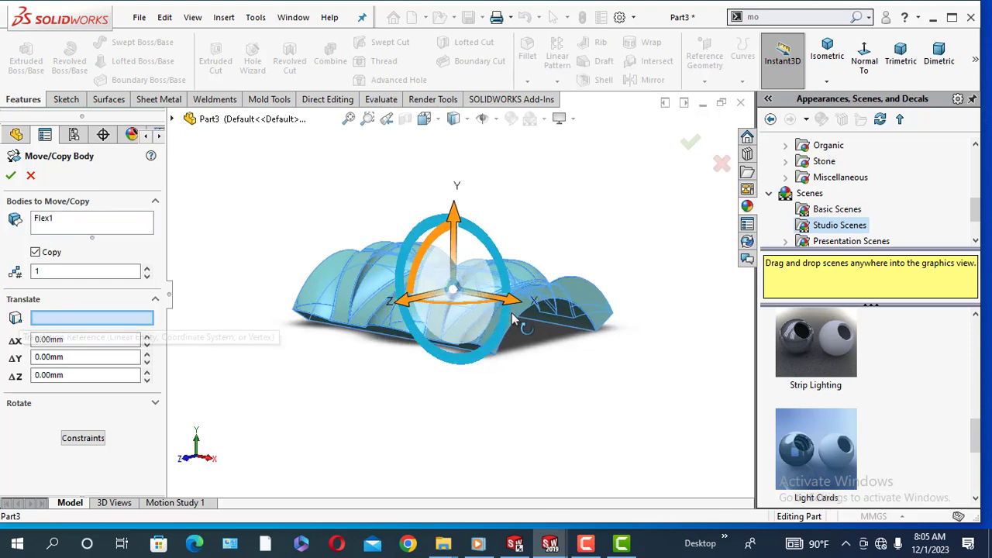
click(507, 367)
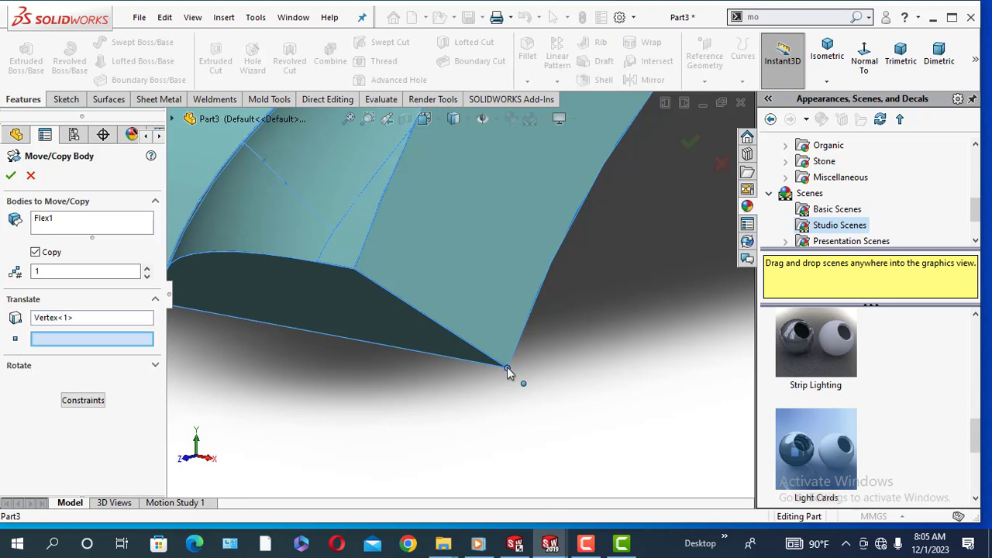
Choose the matching lower corner vertex at the body's opposite end as the translation target and create the end-to-end copy.
scroll(333, 400, up, 5)
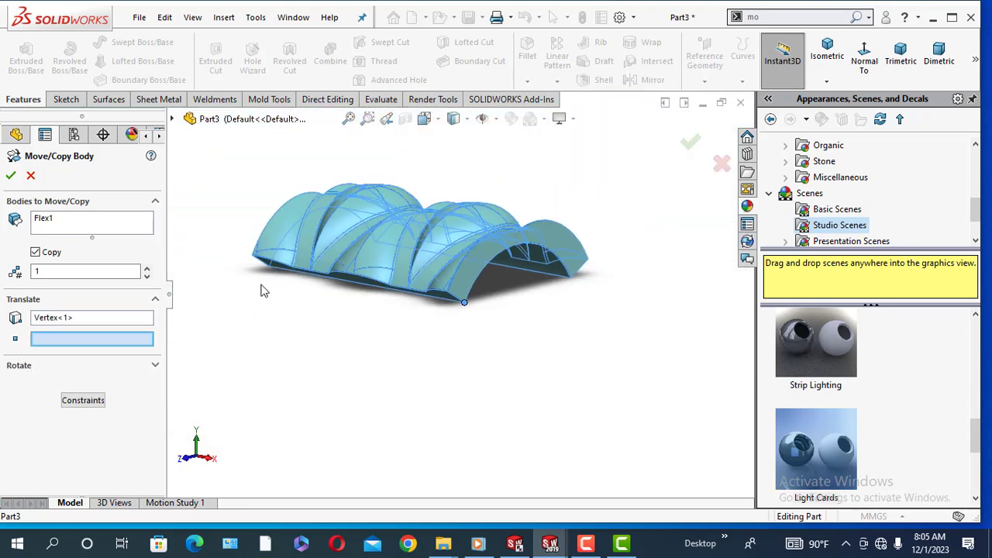
middle_drag(261, 285, 359, 279)
scroll(414, 271, down, 10)
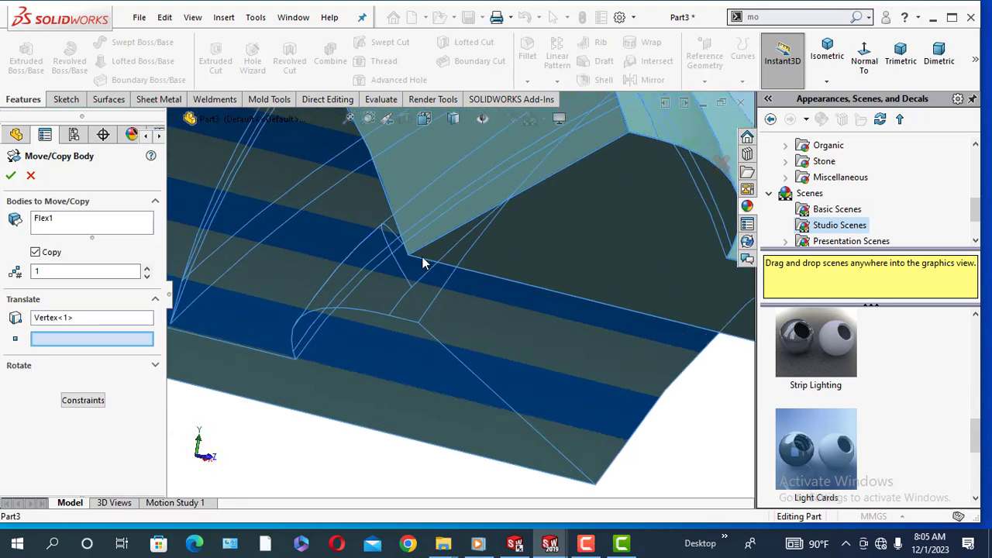
click(408, 257)
scroll(399, 333, up, 8)
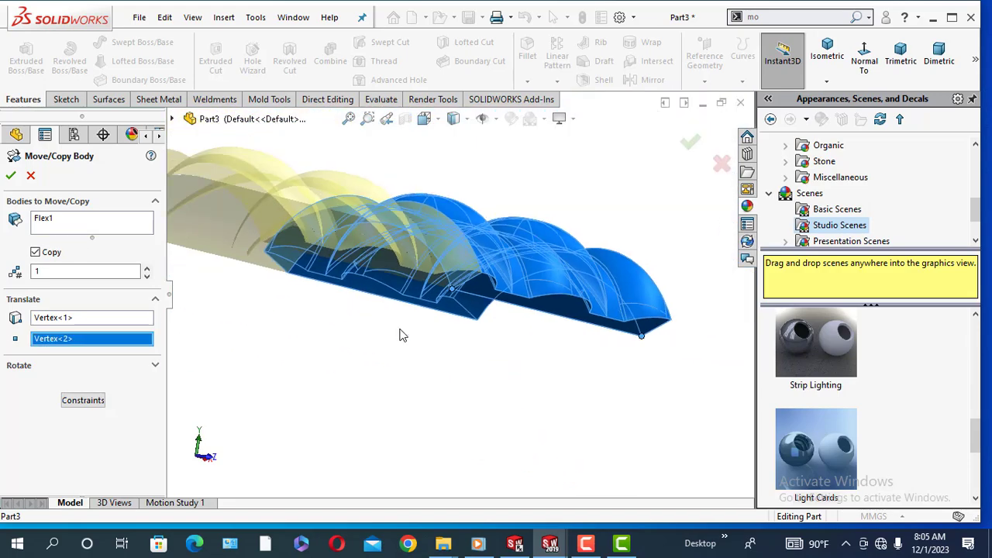
middle_drag(400, 334, 362, 368)
scroll(303, 314, up, 3)
middle_drag(303, 314, 322, 439)
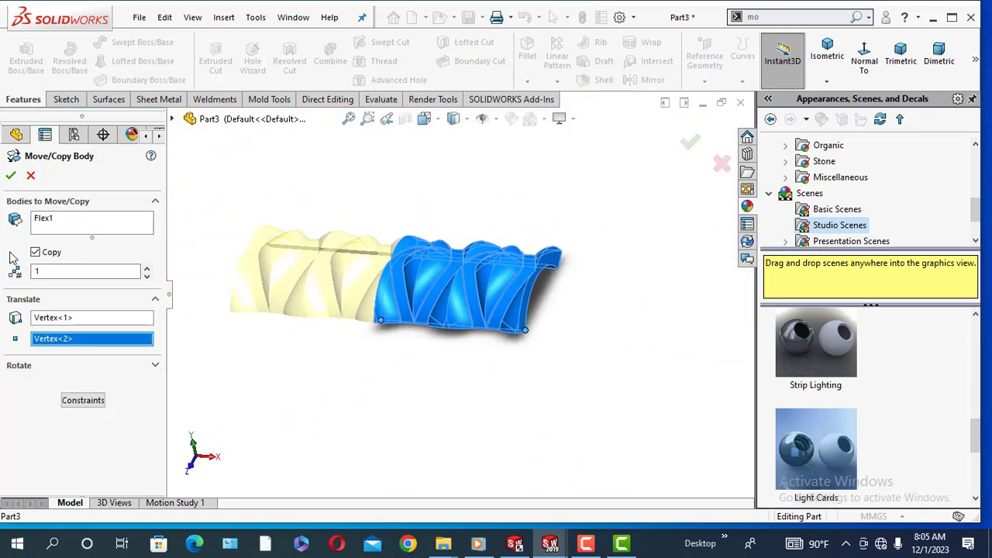
click(11, 175)
Combine the original bent body and its copy into one body with the Add operation.
mouse_move(337, 393)
middle_down()
mouse_move(345, 417)
mouse_move(322, 438)
mouse_move(336, 402)
middle_up()
click(330, 62)
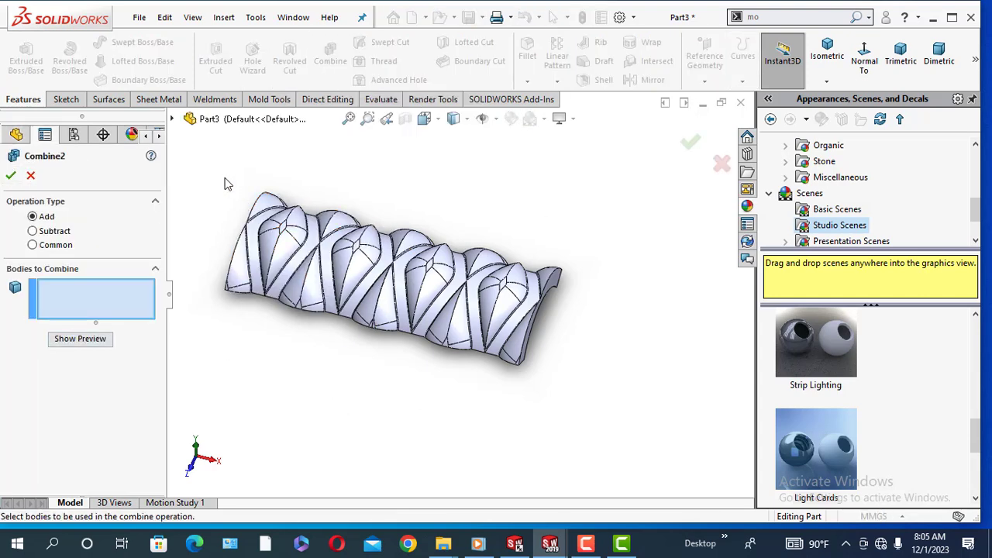
drag(224, 177, 590, 364)
click(499, 320)
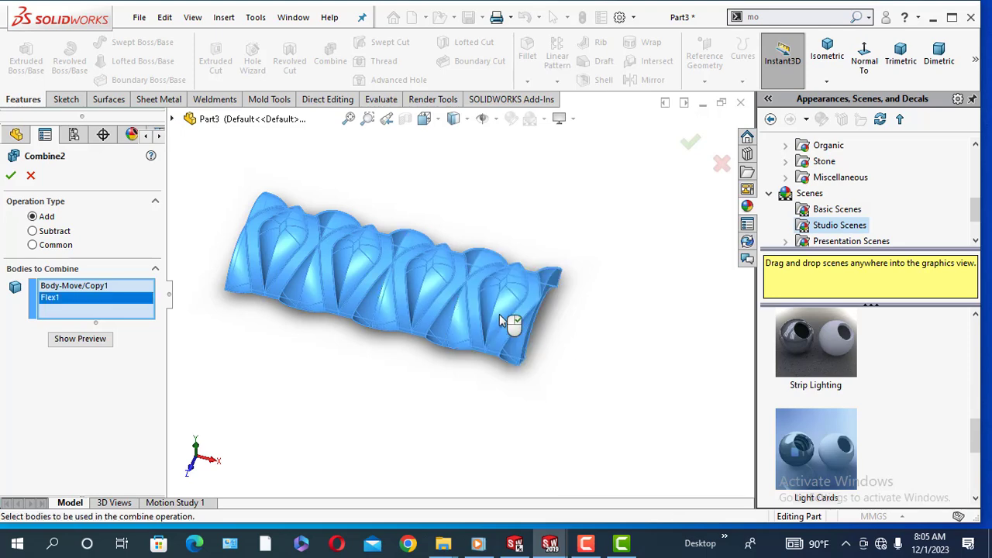
click(11, 176)
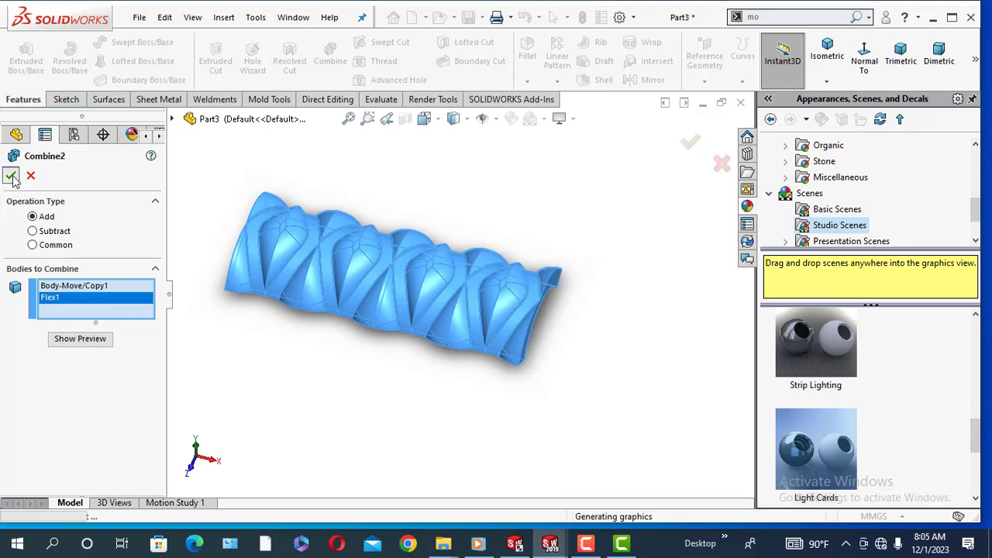
Open a new sketch on the Right Plane, viewed normal to the arched end profile.
middle_drag(371, 411, 388, 358)
middle_drag(378, 425, 350, 399)
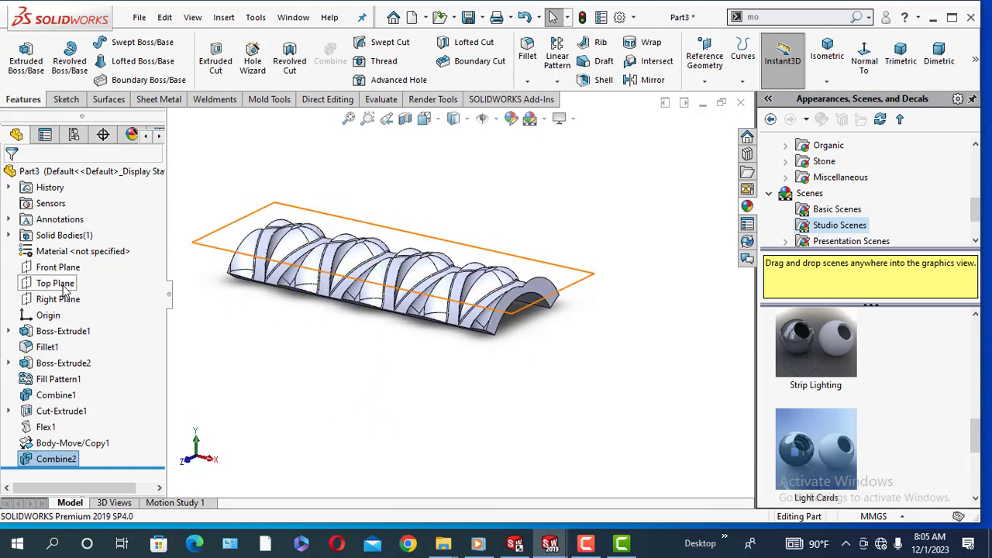
click(58, 302)
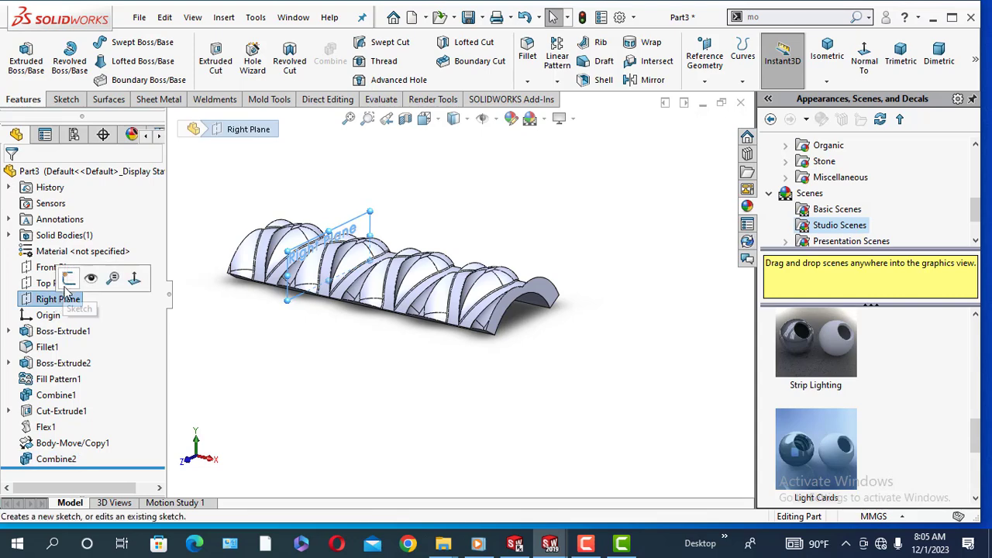
click(68, 280)
click(681, 60)
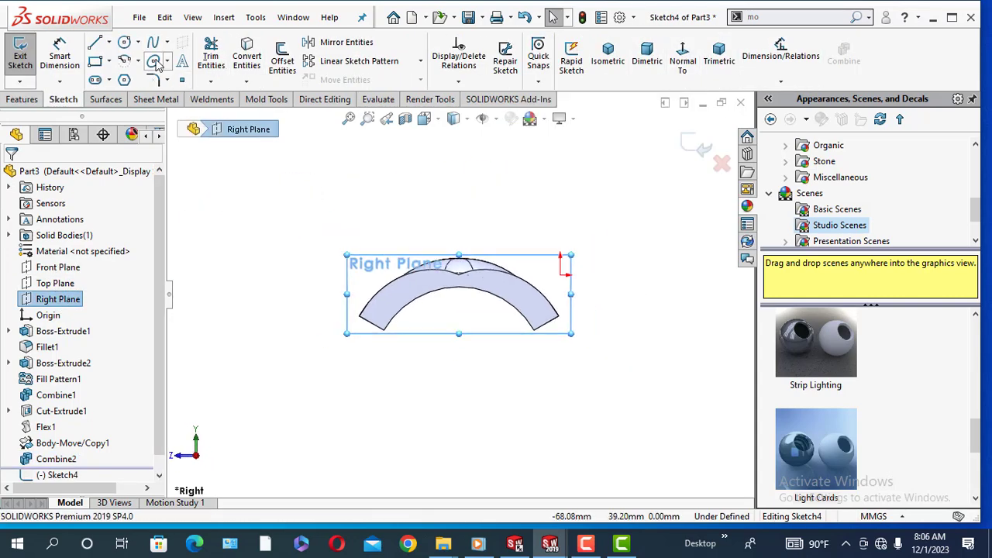
Sketch two connected centerlines from the arch's two inner lower corners, meeting at a common point below the arch.
click(109, 41)
click(128, 78)
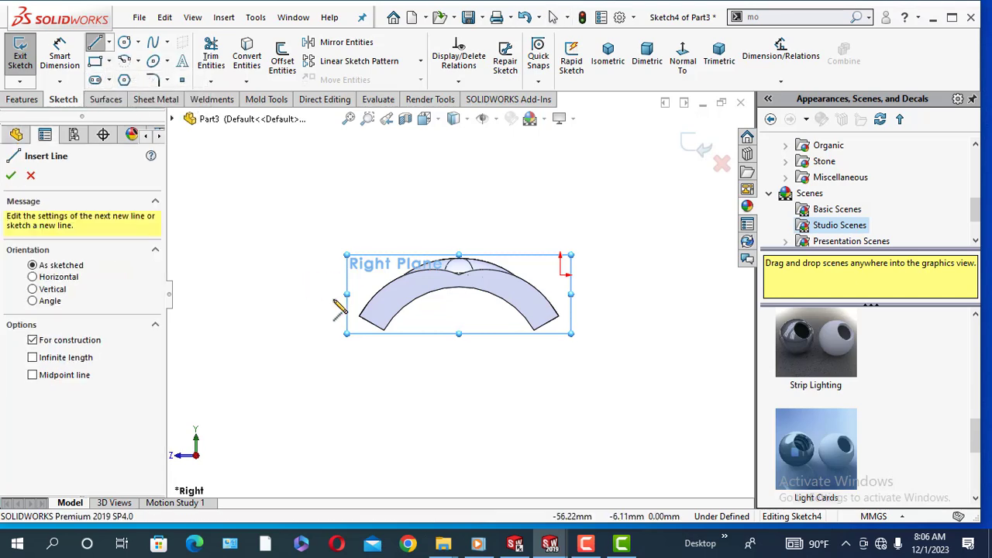
scroll(396, 351, down, 3)
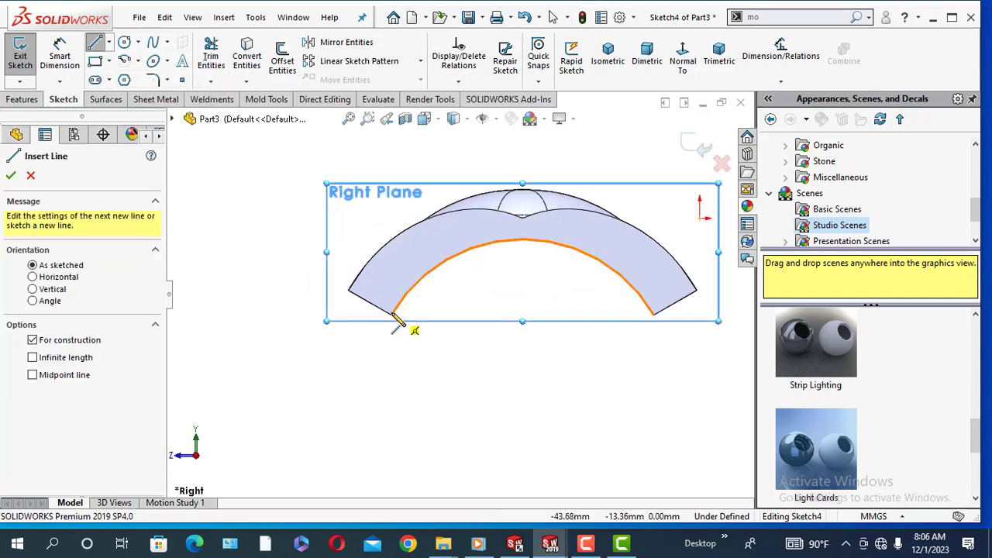
click(391, 317)
click(534, 408)
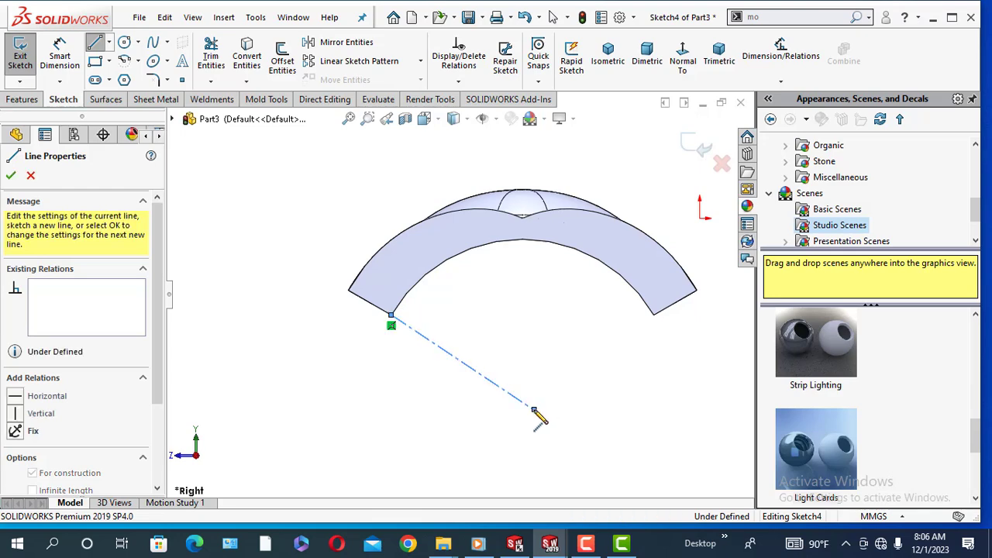
click(654, 316)
right_click(655, 314)
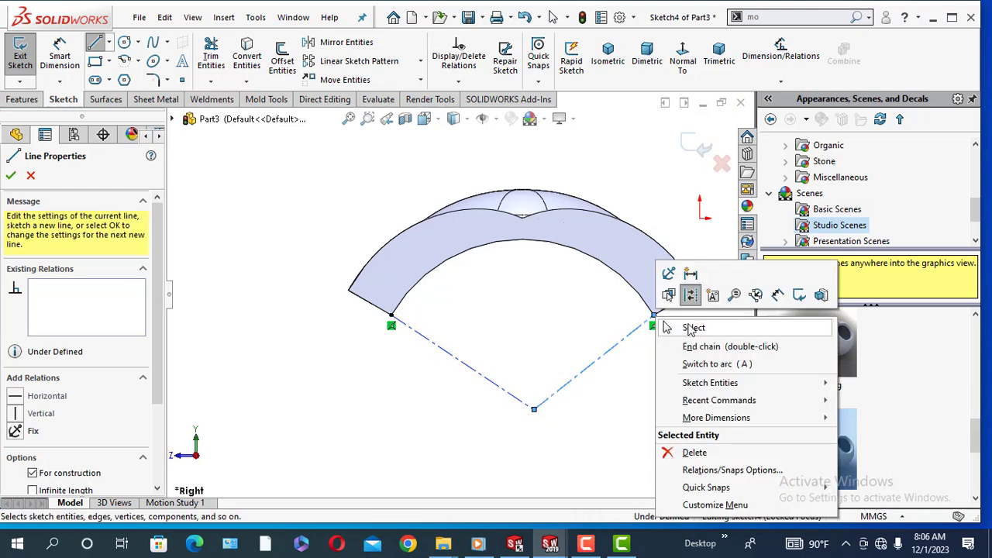
Make the first centerline collinear with the arch's adjoining slanted end edge on the +Z side.
click(684, 328)
click(423, 340)
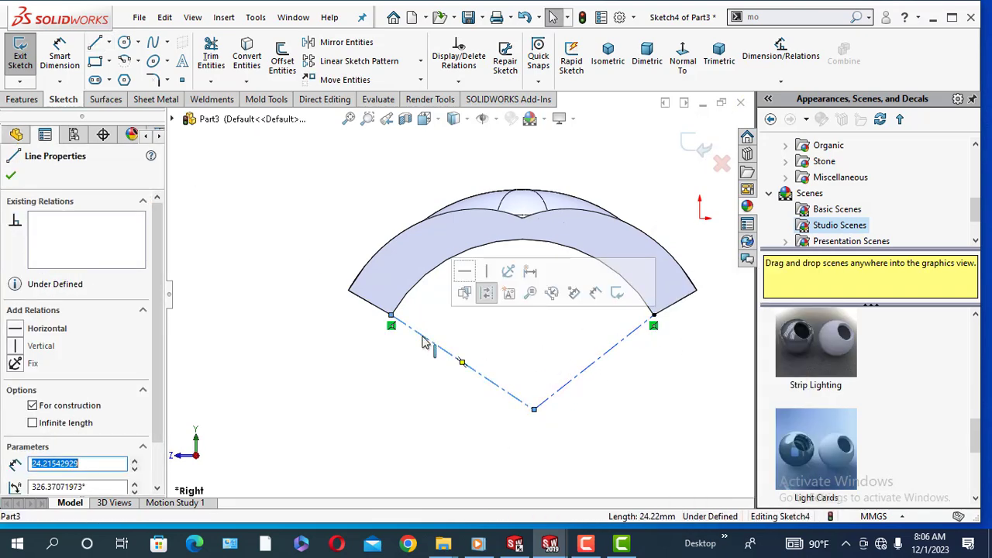
ctrl+click(380, 314)
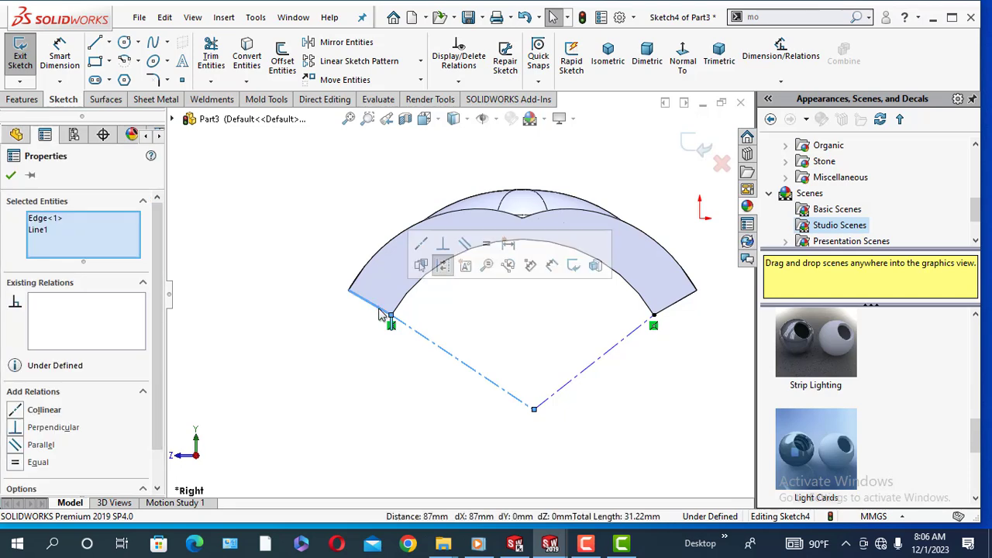
click(421, 246)
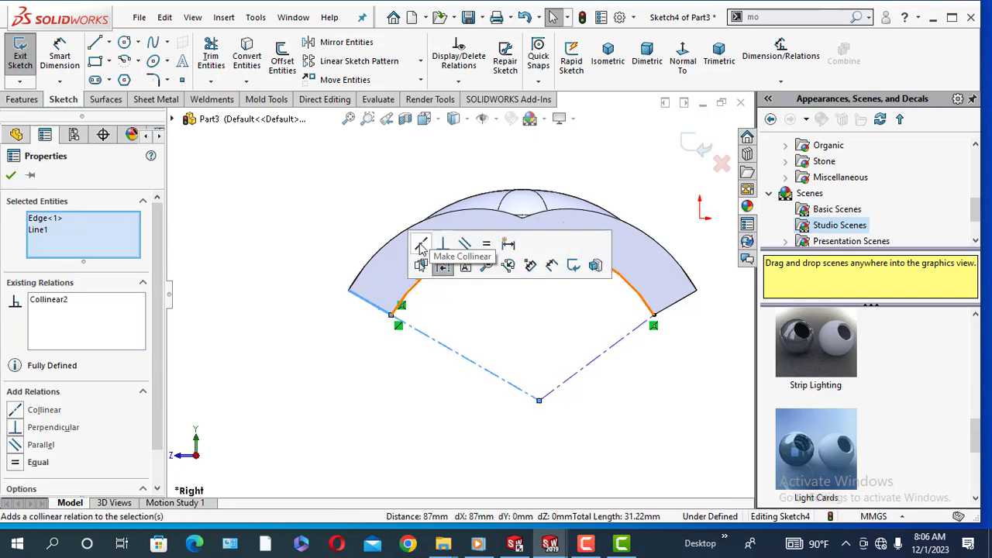
click(11, 177)
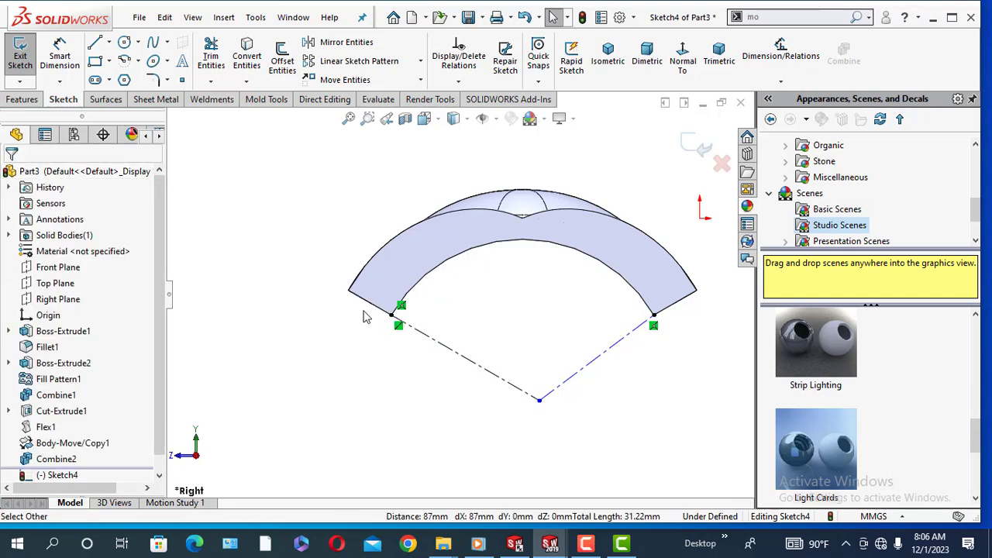
Make the second centerline collinear with the arch's opposite slanted end edge.
click(609, 359)
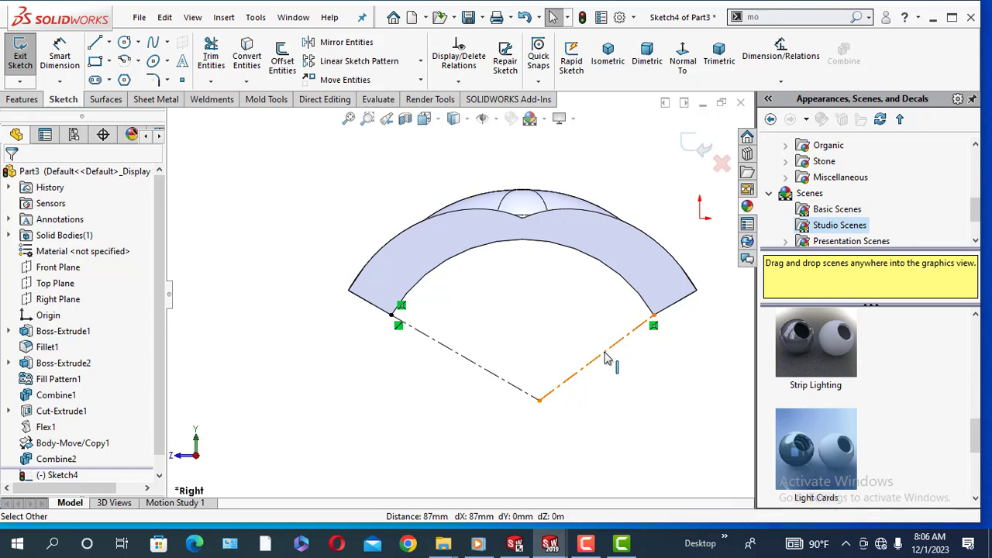
ctrl+click(668, 313)
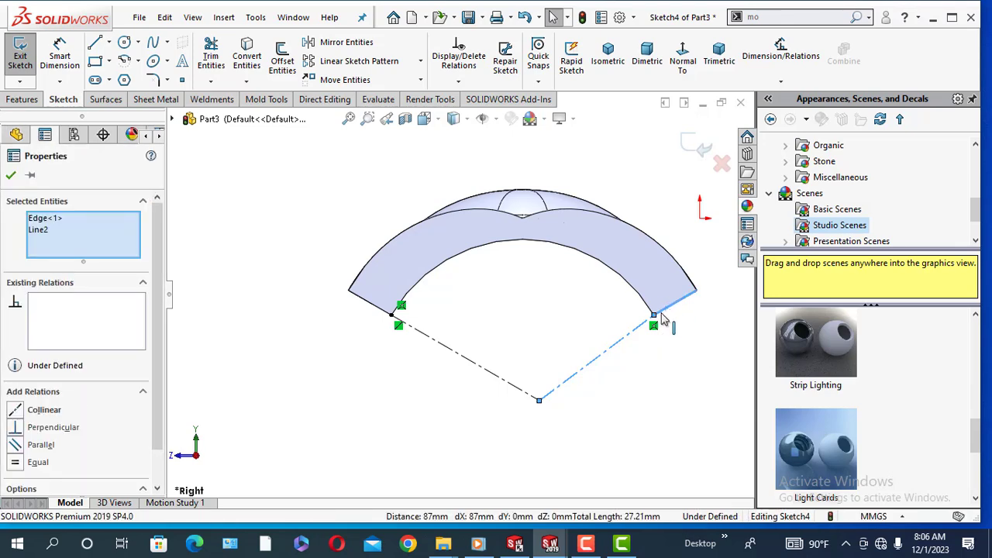
click(35, 412)
click(10, 176)
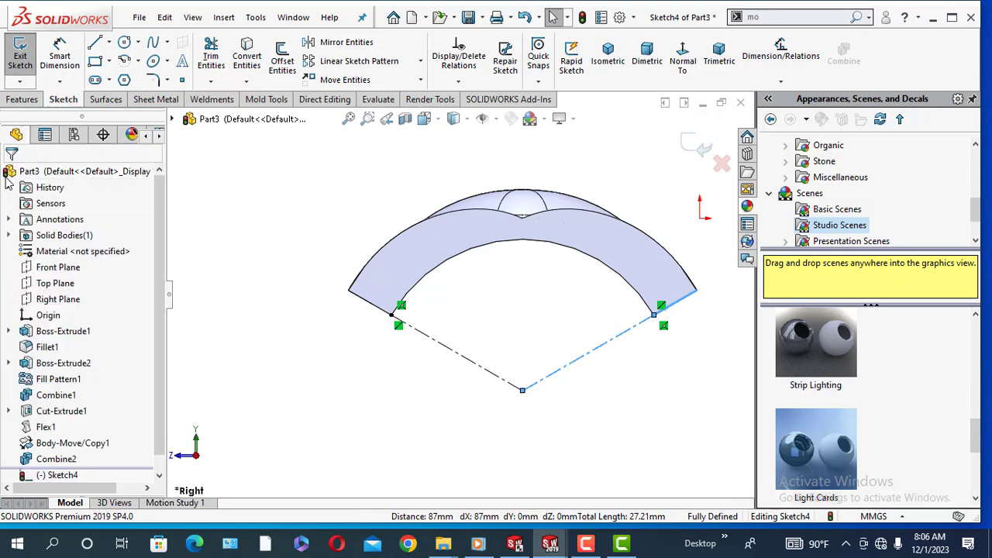
Sketch a circle about 45 mm in diameter, centred on the meeting point of the two centerlines.
click(124, 42)
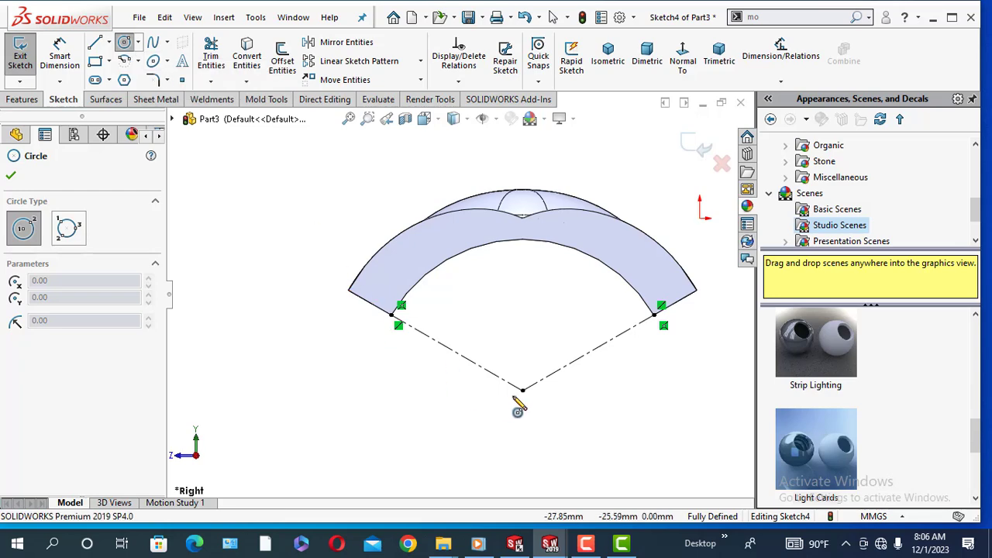
drag(522, 389, 516, 239)
right_click(519, 247)
click(543, 241)
scroll(532, 279, up, 3)
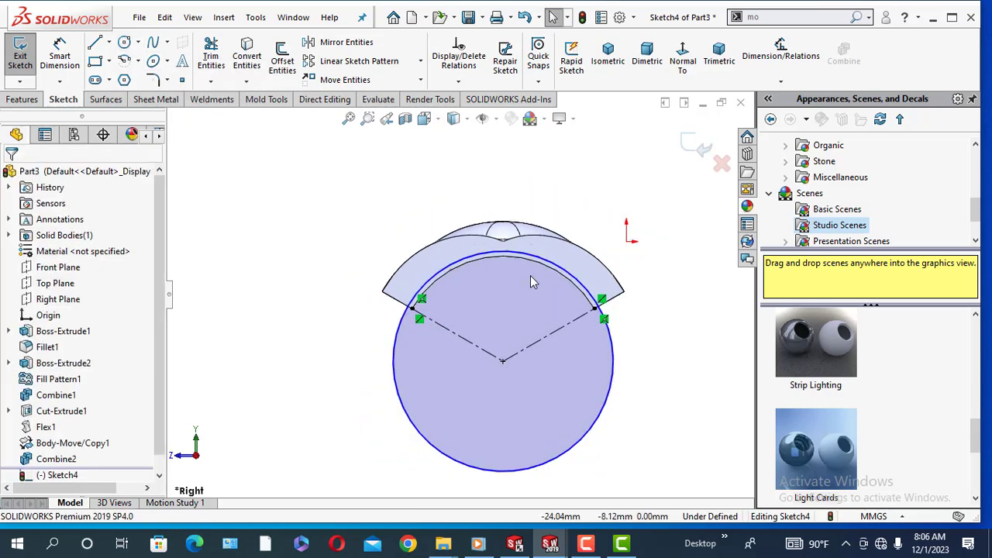
Dimension the circle's diameter and set it to 44 mm.
click(71, 66)
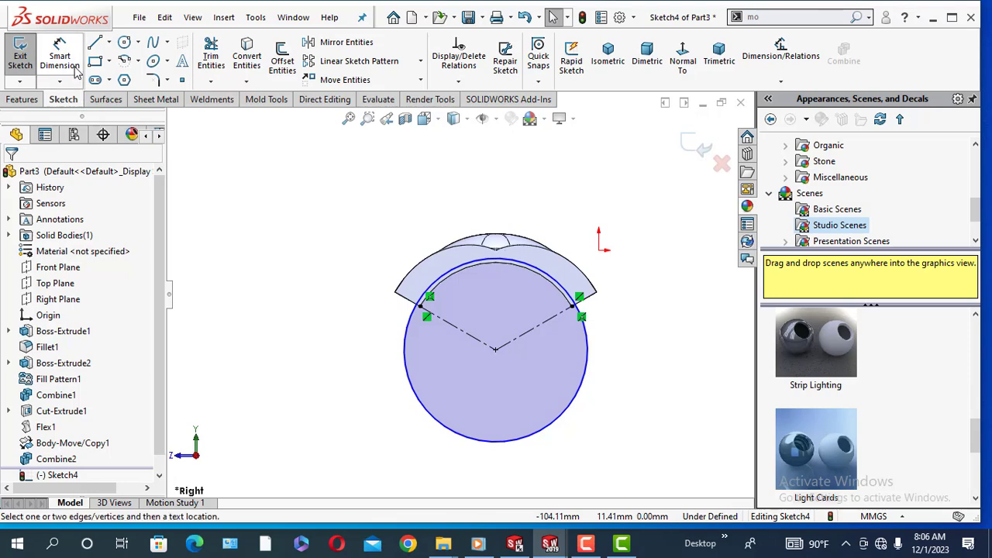
click(395, 349)
click(319, 345)
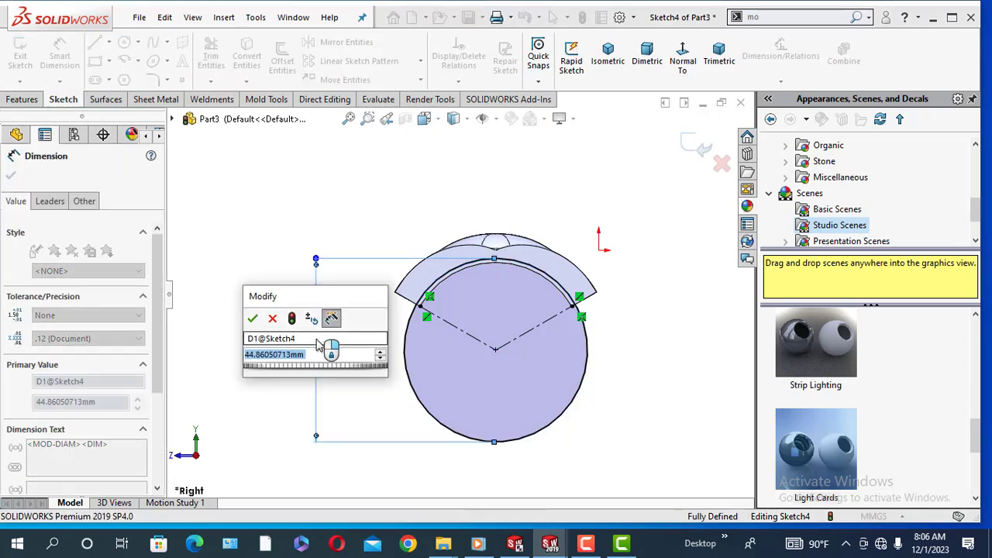
text(44)
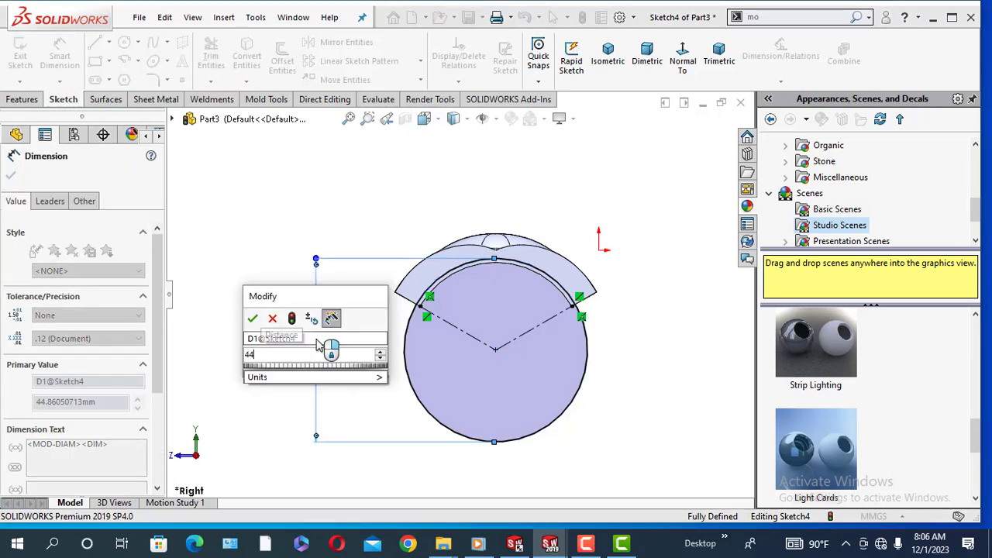
click(253, 319)
scroll(422, 434, down, 1)
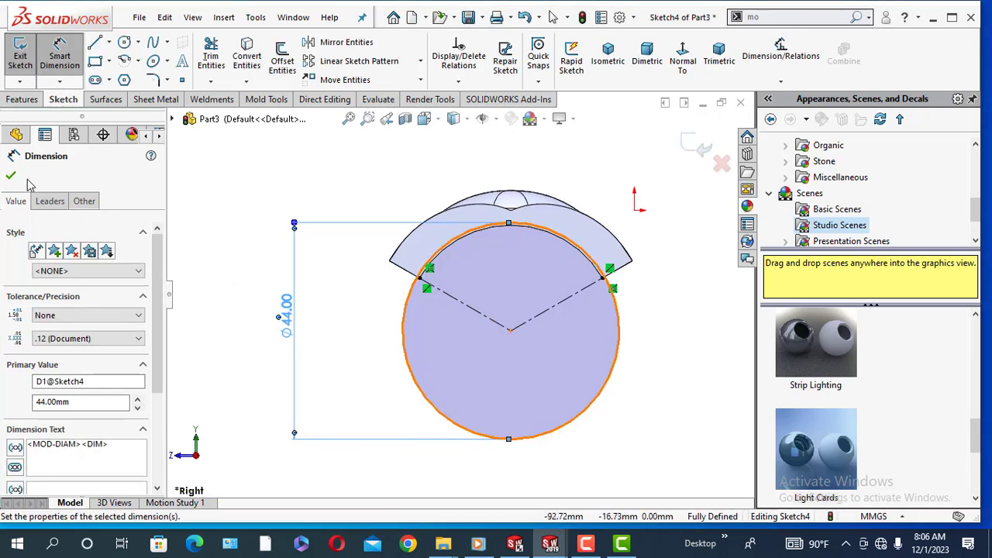
click(11, 175)
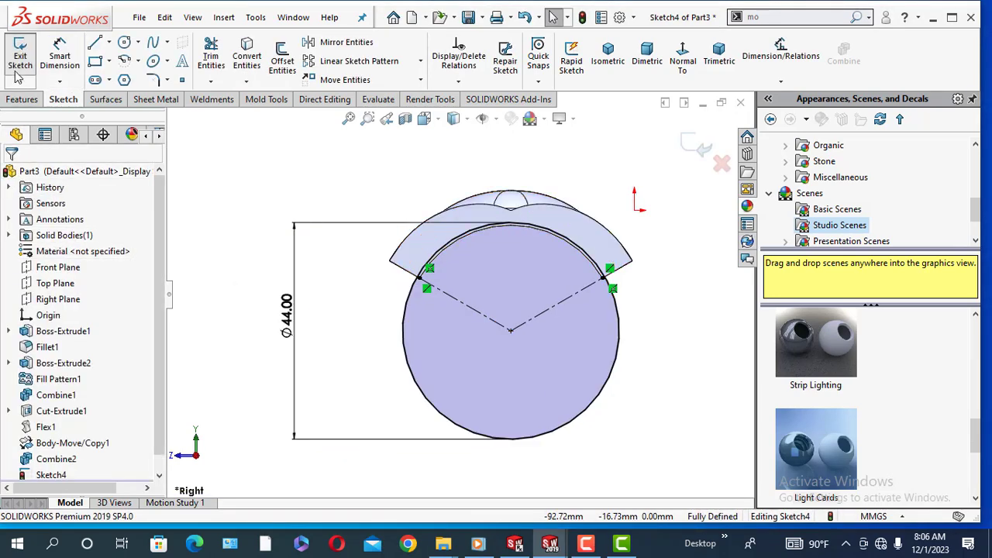
Cut-extrude the circle with the Through All - Both end condition to bore the inside of the arched body.
click(23, 99)
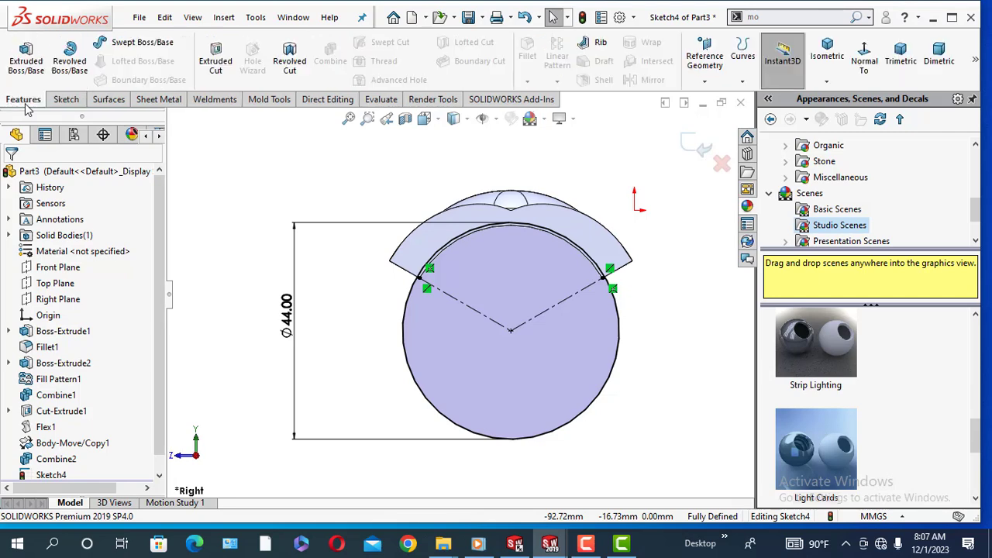
click(216, 65)
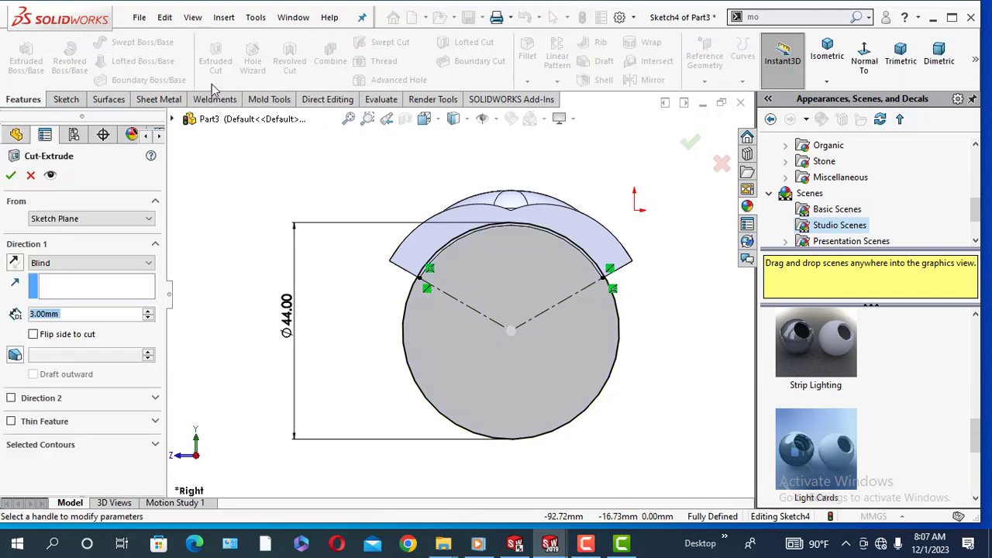
click(51, 264)
click(60, 296)
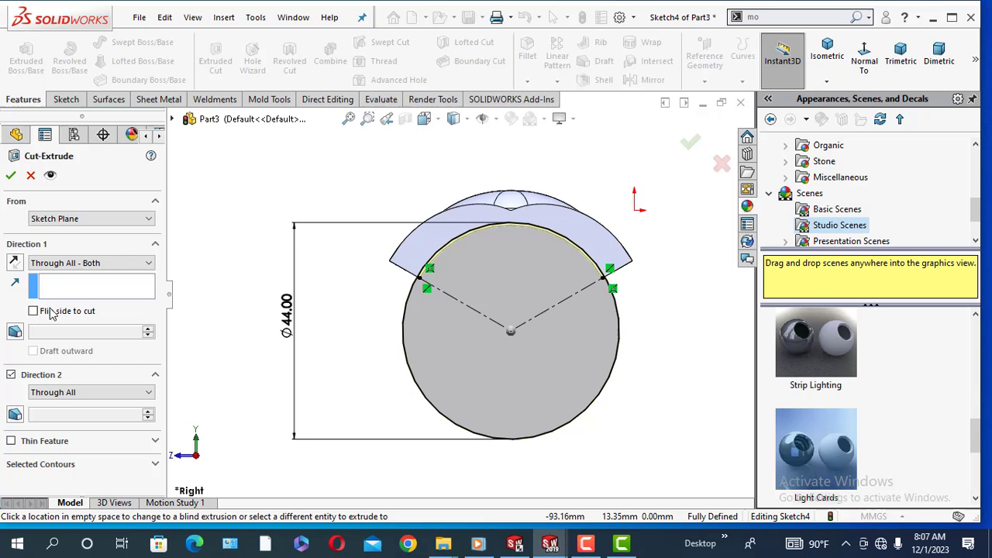
click(11, 176)
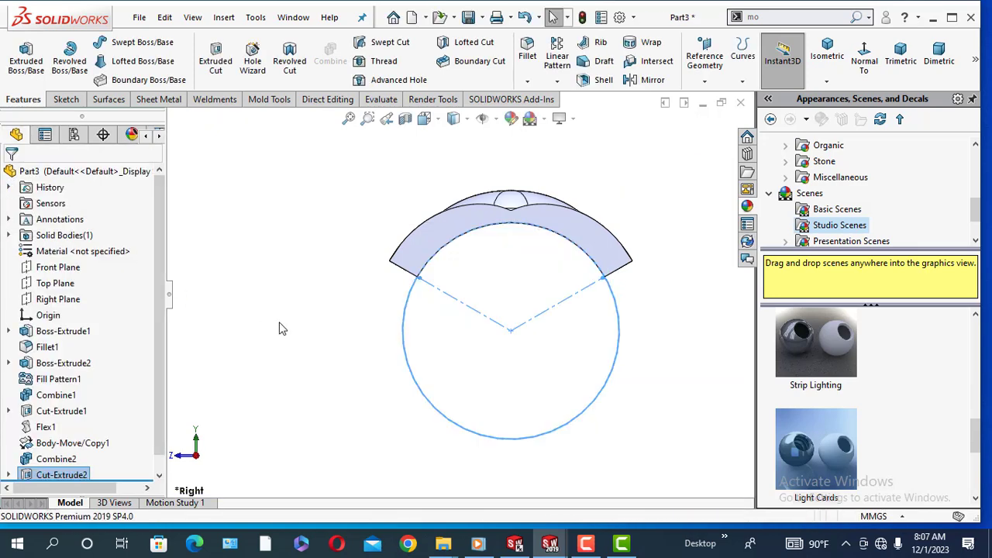
click(299, 328)
mouse_move(299, 327)
middle_down()
mouse_move(321, 204)
mouse_move(326, 335)
mouse_move(427, 341)
mouse_move(450, 318)
mouse_move(276, 346)
mouse_move(317, 336)
mouse_move(312, 326)
mouse_move(313, 343)
middle_up()
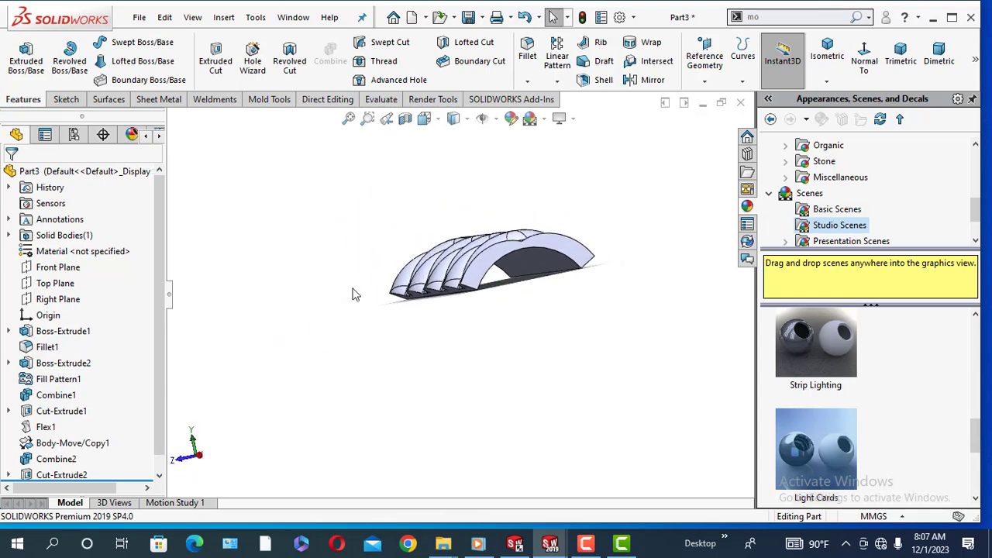
Create a circular pattern of the arched body around its inner arc edge, with 3 equally spaced instances over 360 degrees.
click(556, 80)
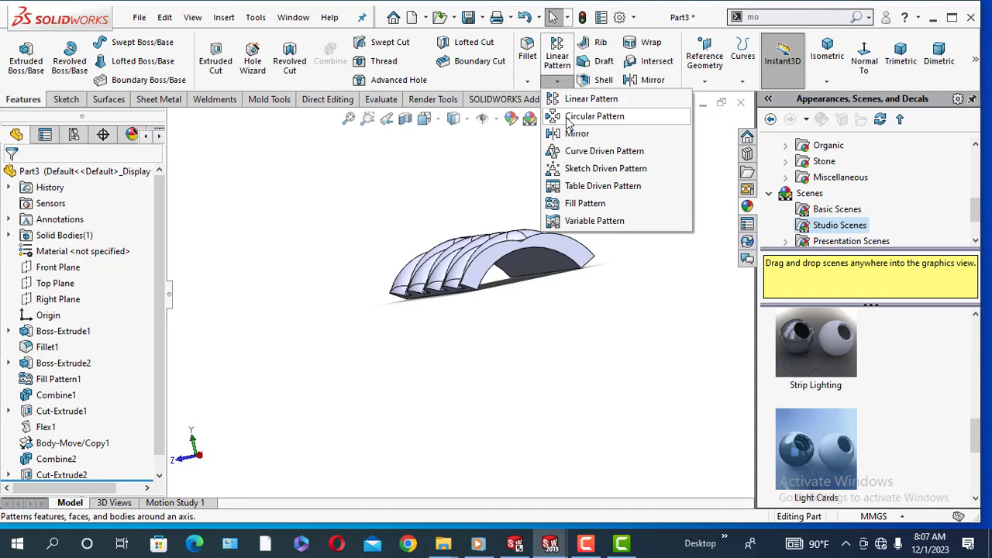
click(594, 116)
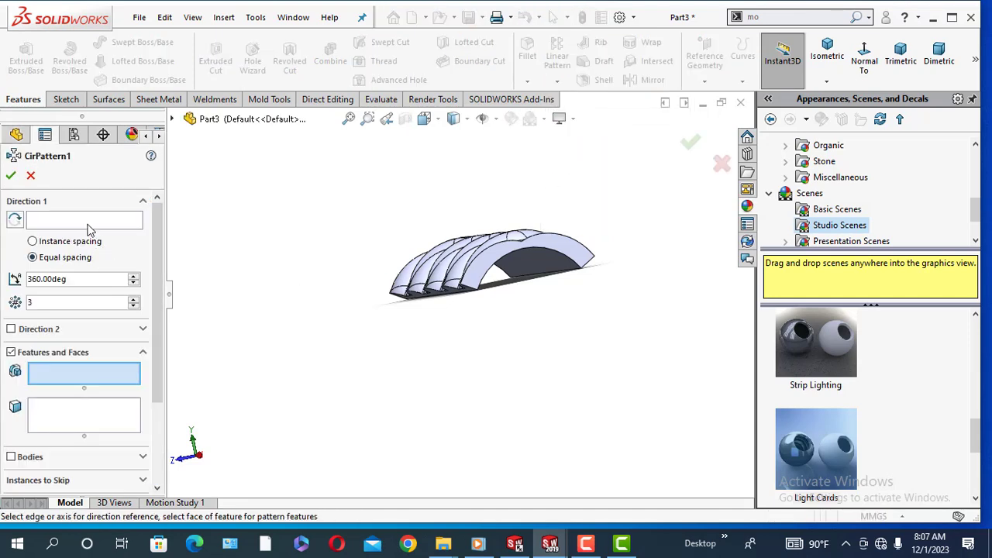
click(52, 223)
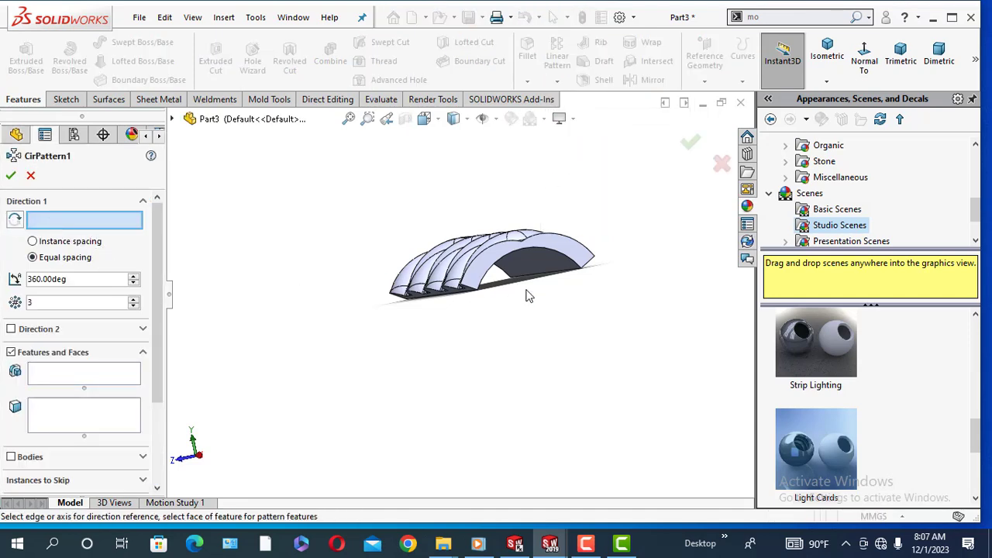
scroll(529, 273, down, 3)
click(518, 241)
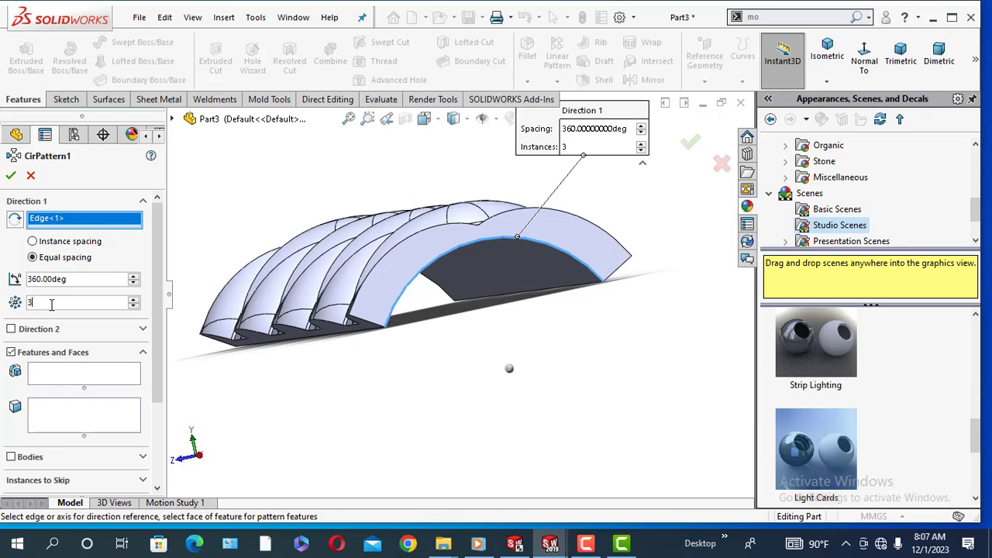
click(11, 353)
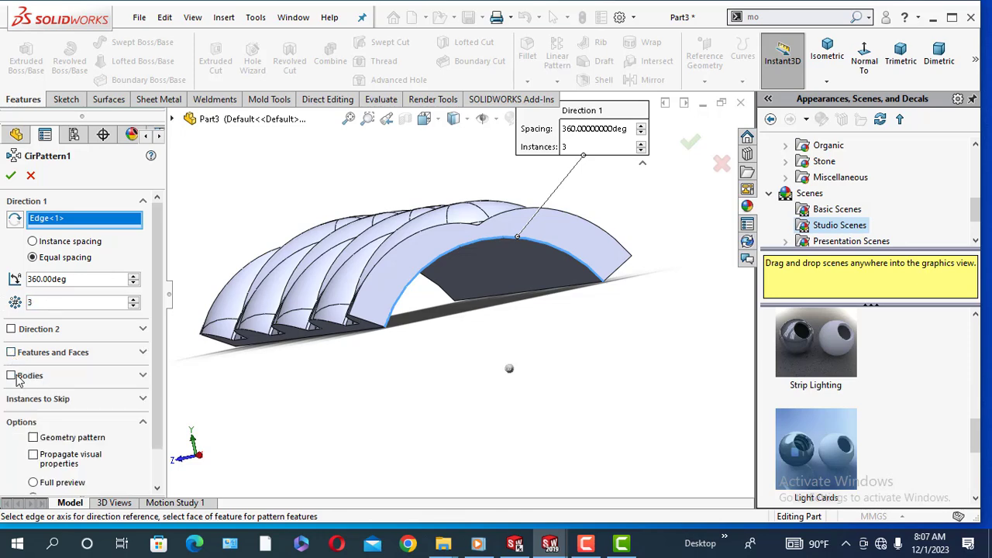
click(11, 376)
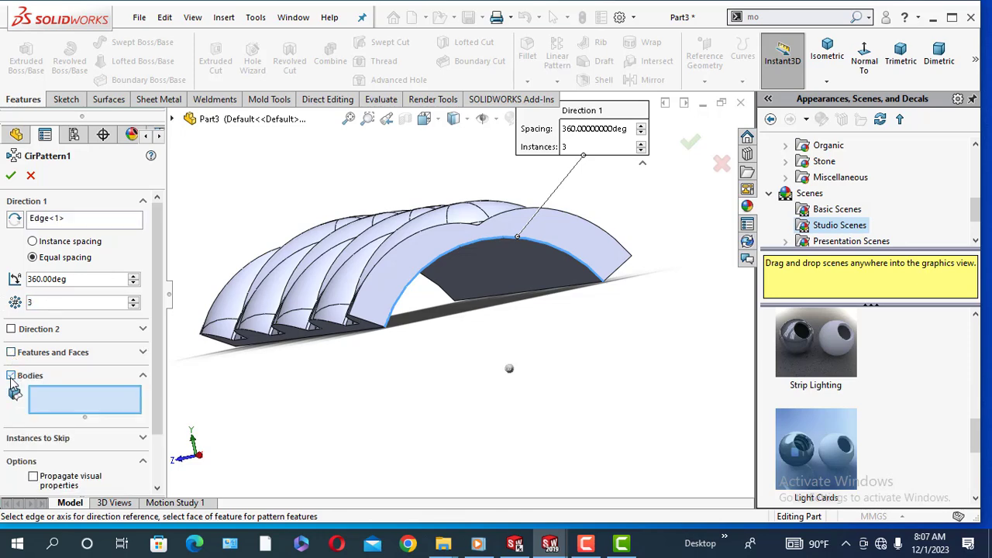
click(370, 257)
middle_drag(594, 400, 540, 411)
click(11, 175)
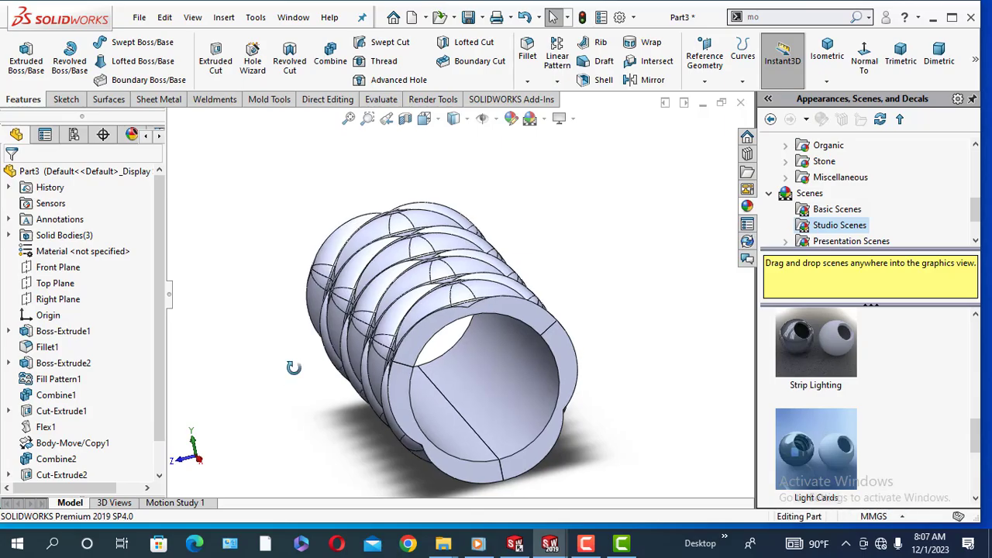
Combine the three patterned arched bodies into one sleeve body with the Add operation.
middle_drag(283, 371, 370, 332)
scroll(372, 334, up, 3)
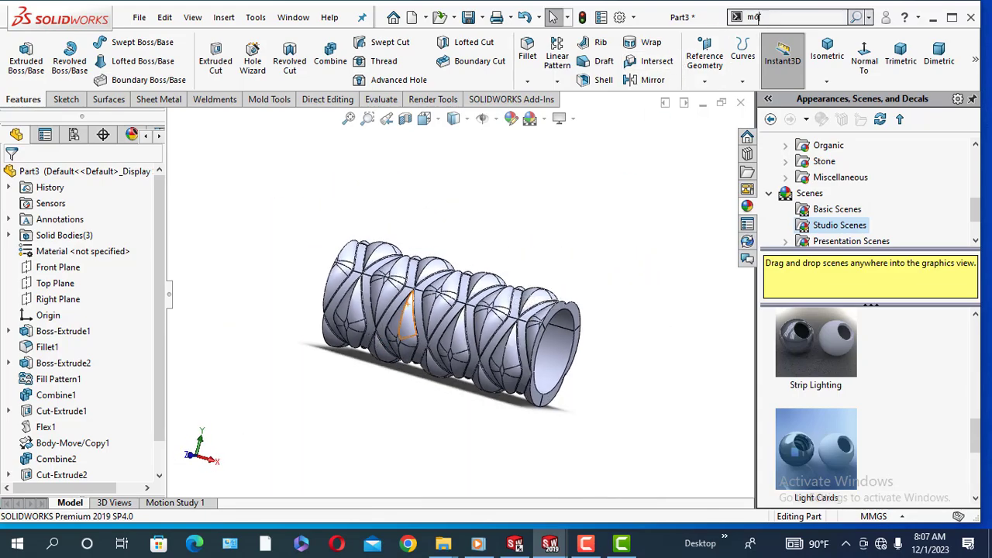
text(co)
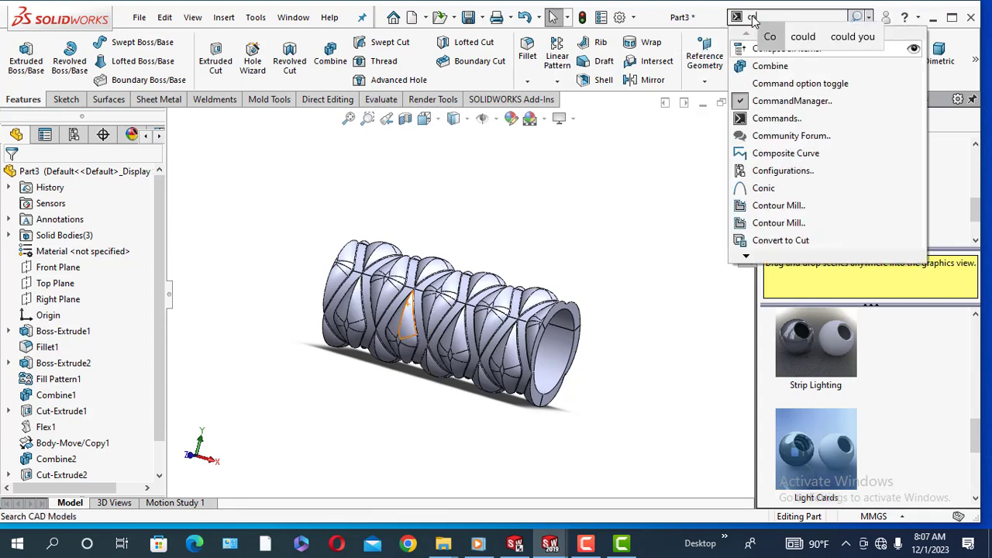
click(769, 65)
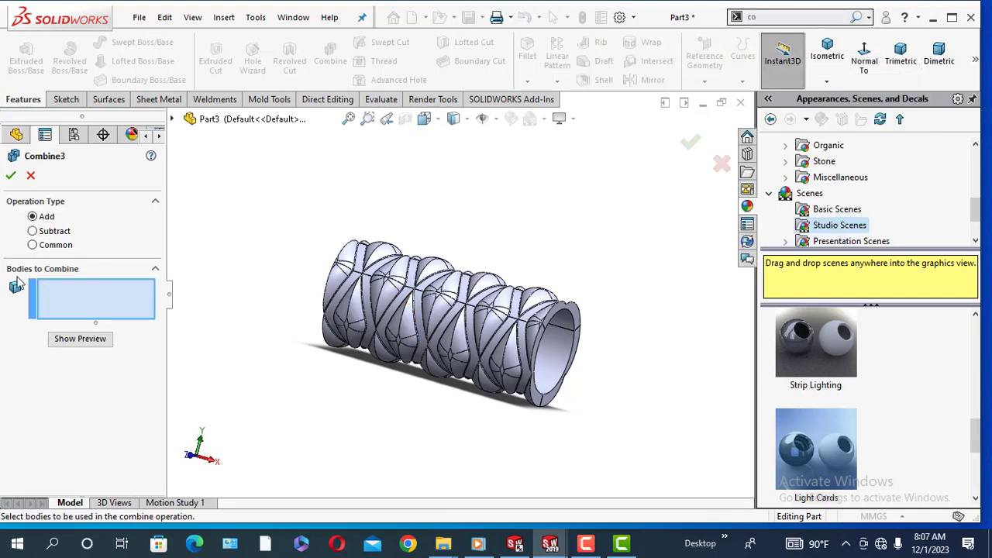
drag(292, 208, 638, 427)
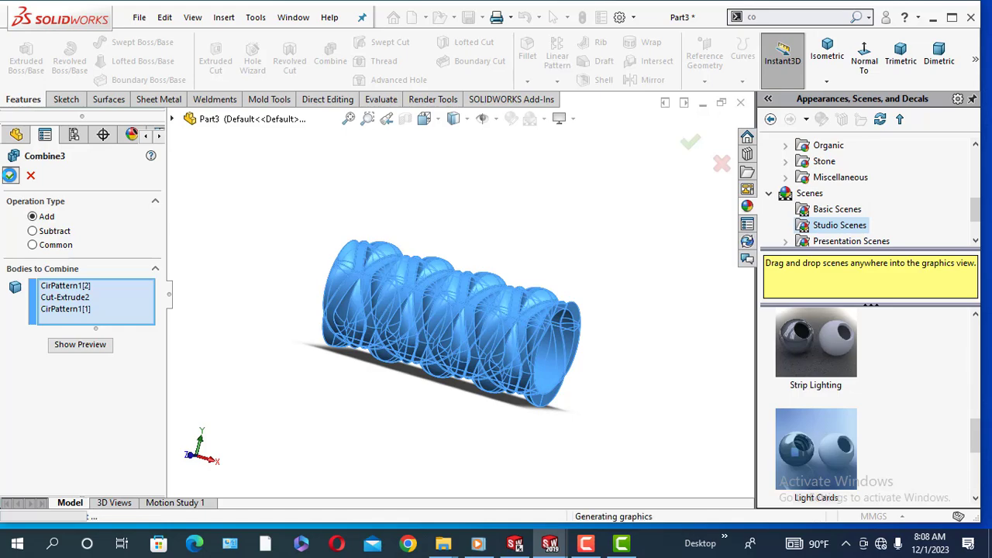
middle_drag(315, 385, 557, 290)
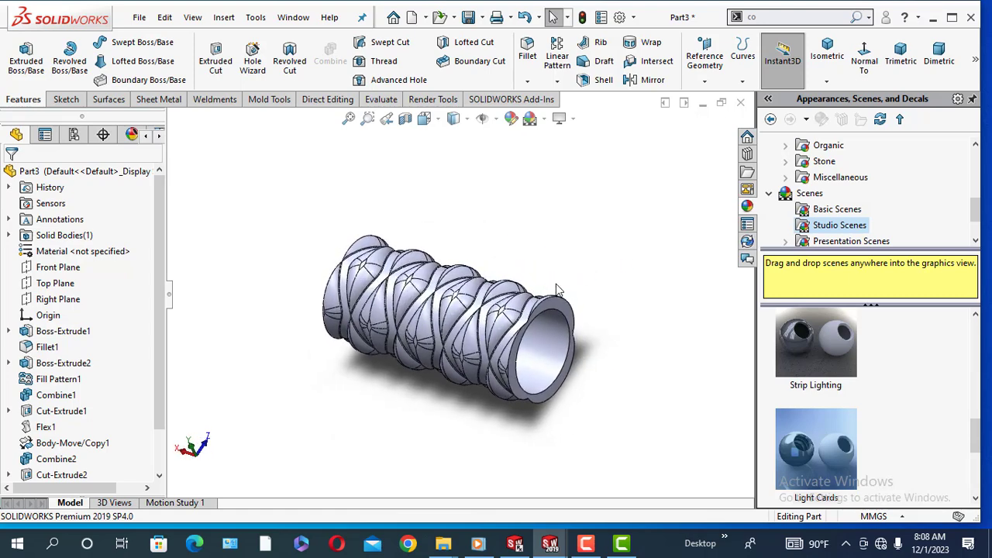
Start a Delete Face operation with Delete and Patch and select the faces of a partial diamond at one sleeve end.
click(108, 99)
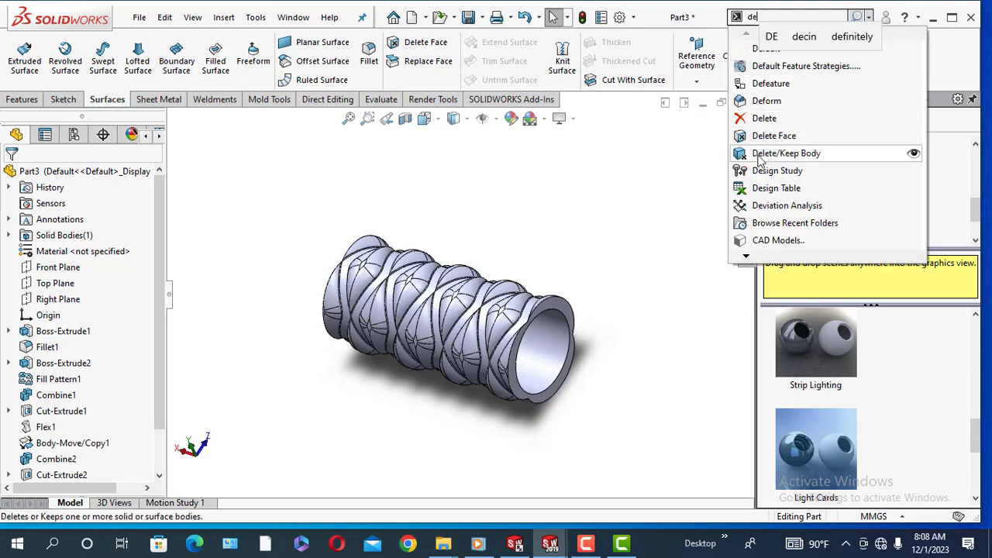
click(773, 135)
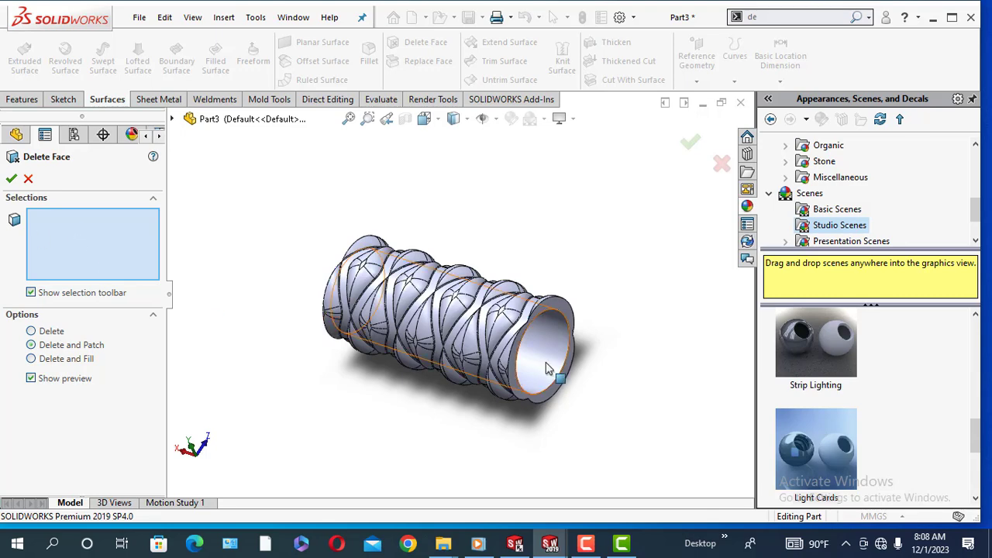
scroll(546, 368, down, 4)
middle_drag(465, 454, 491, 376)
scroll(472, 356, down, 5)
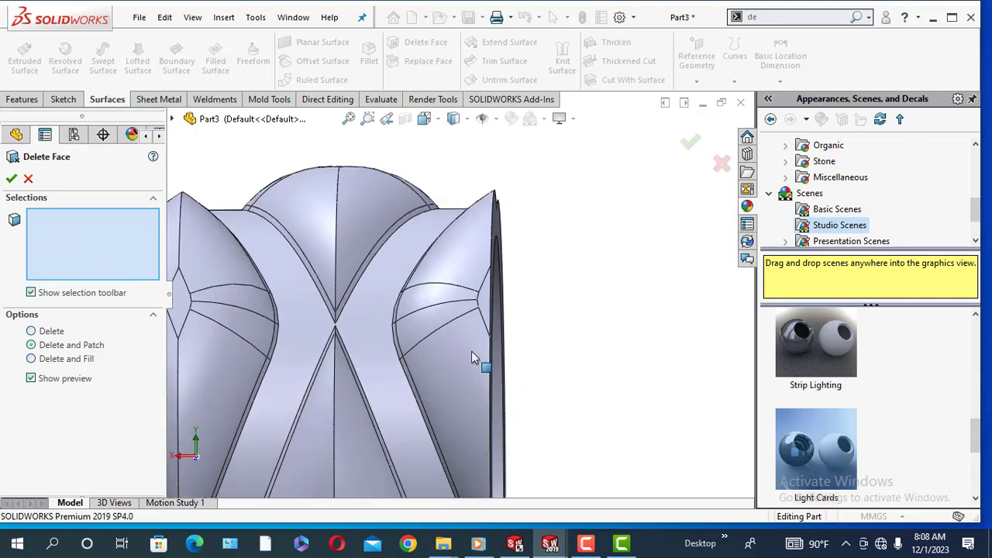
scroll(445, 340, up, 4)
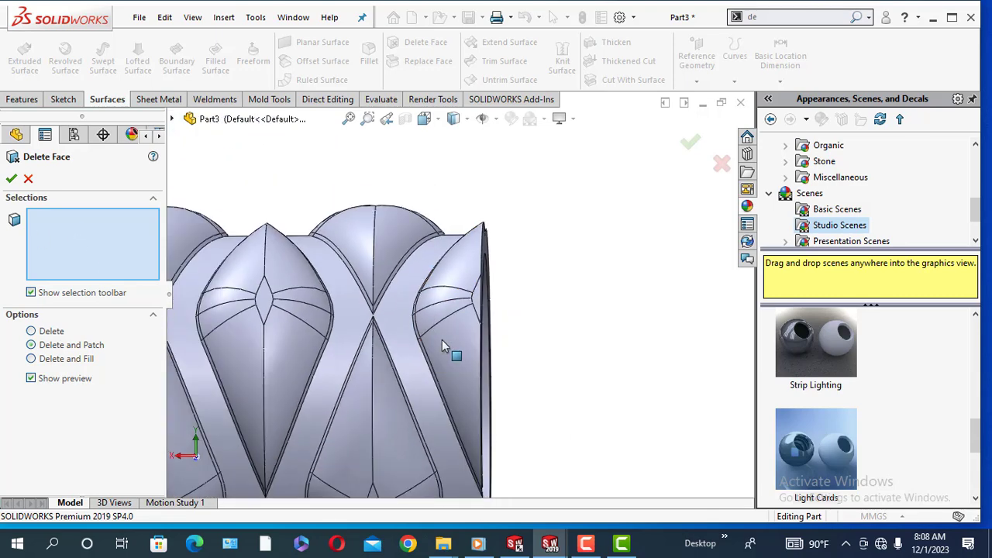
click(454, 333)
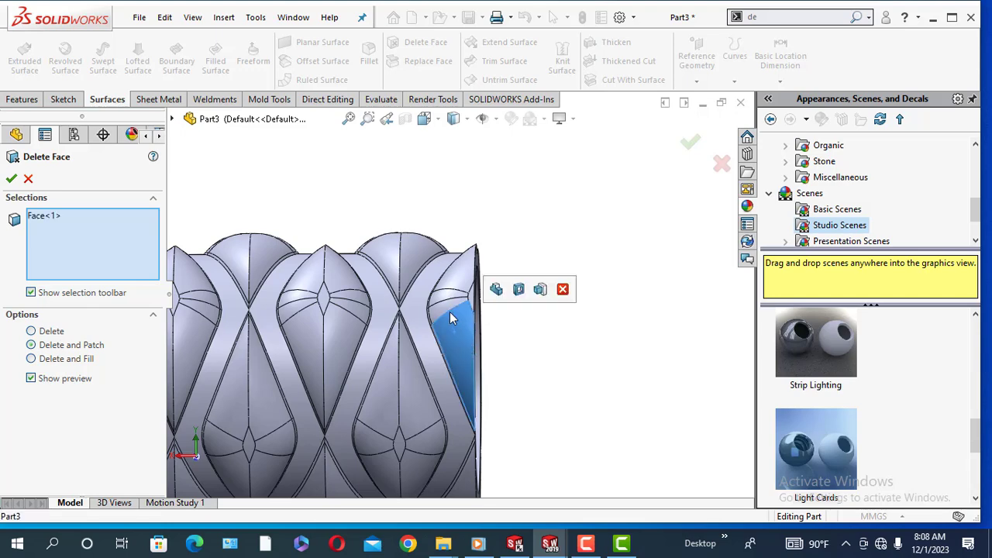
click(446, 299)
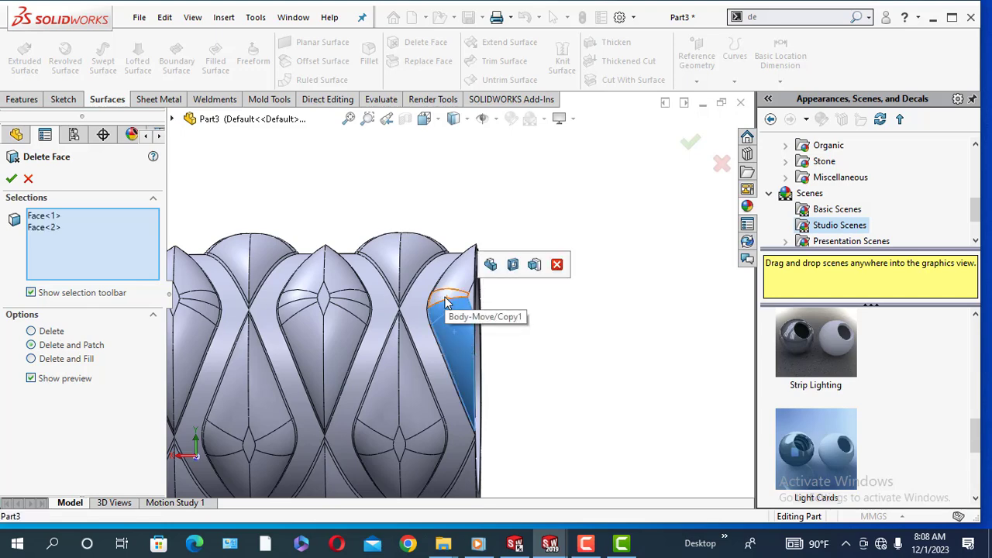
click(446, 298)
click(449, 279)
scroll(475, 296, down, 5)
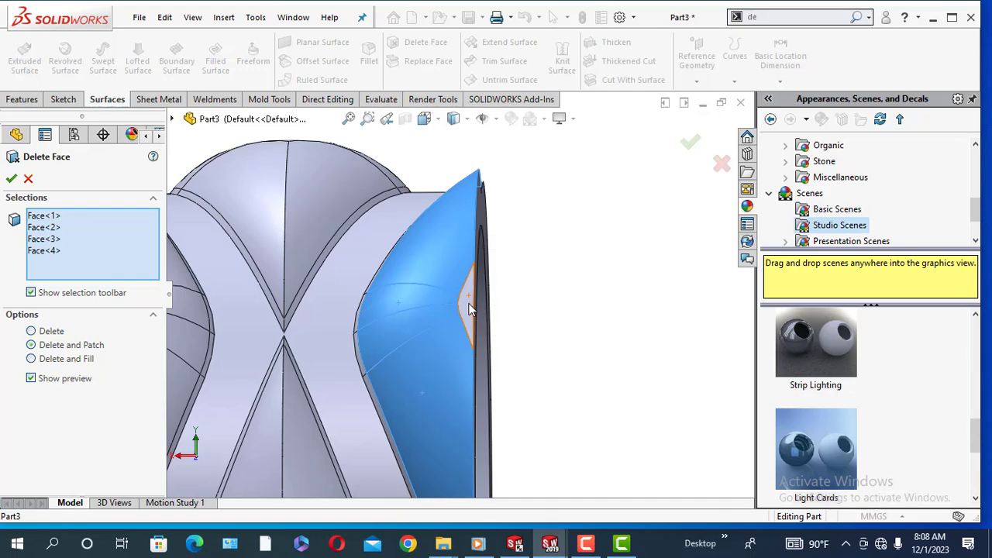
click(469, 309)
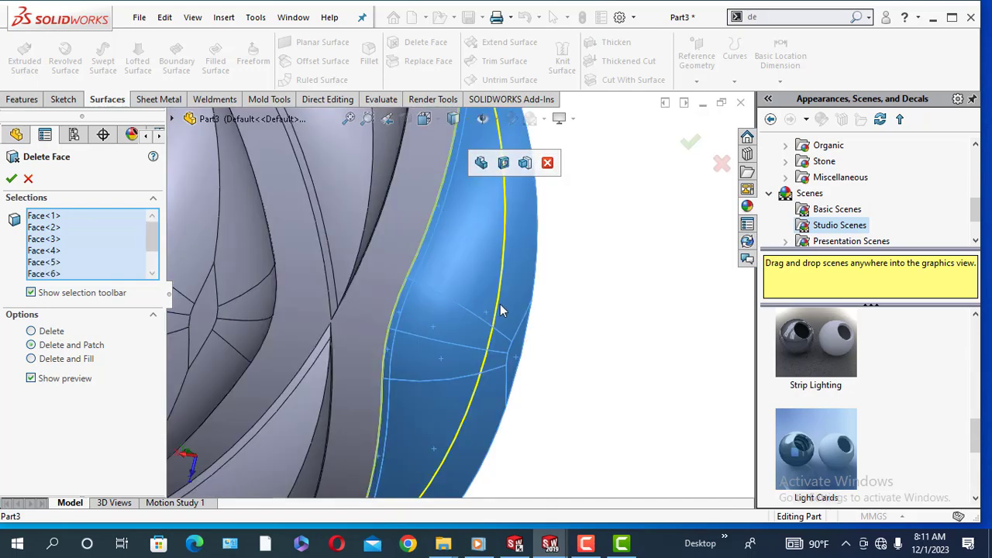
Include the other partial diamonds' faces at the same sleeve end and apply the face deletion with patching.
middle_drag(399, 308, 443, 292)
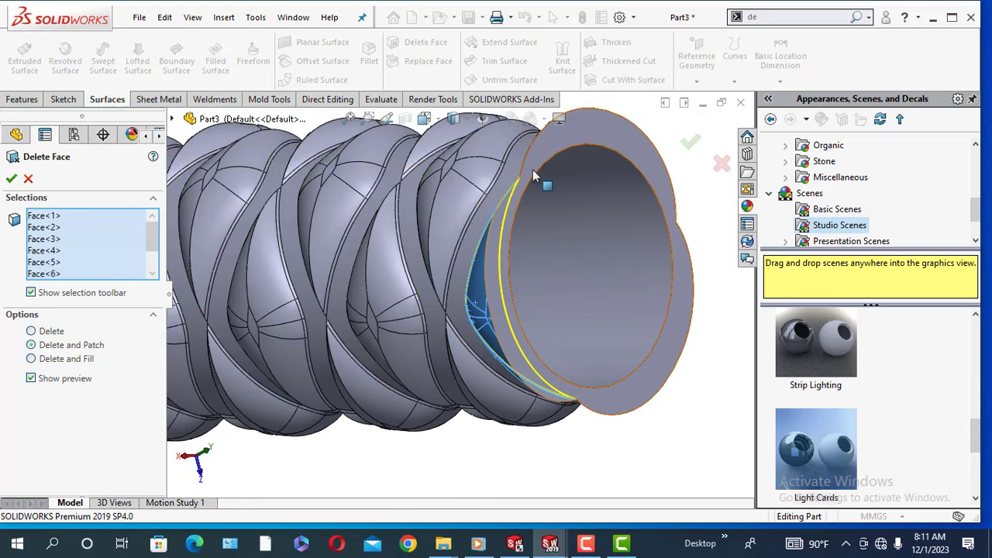
scroll(564, 268, up, 3)
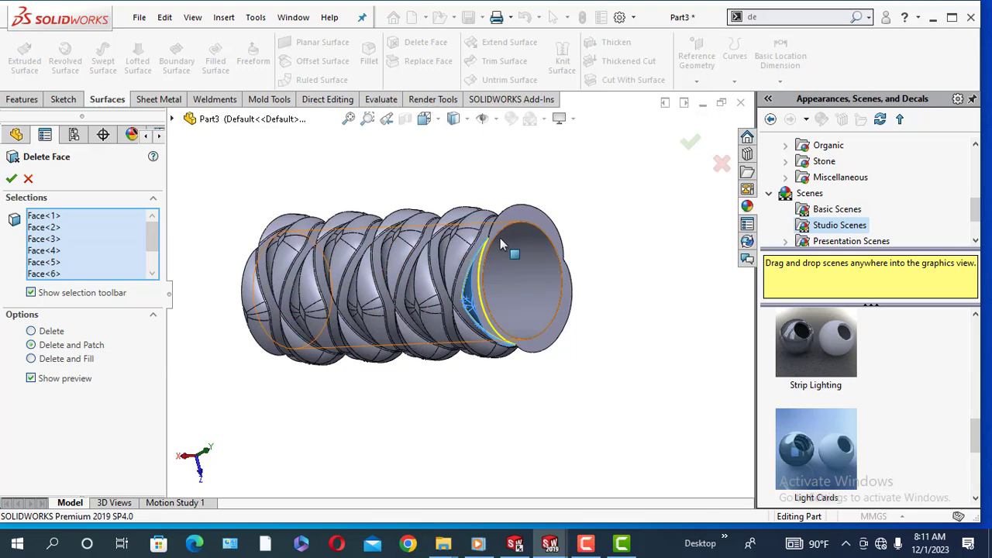
middle_drag(521, 231, 546, 343)
scroll(547, 310, down, 5)
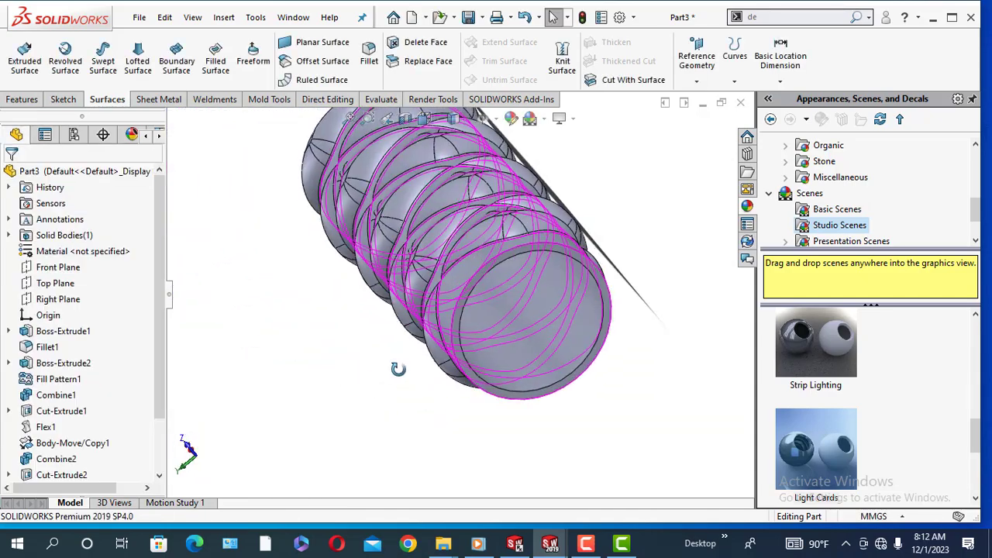
middle_drag(398, 367, 431, 408)
click(392, 442)
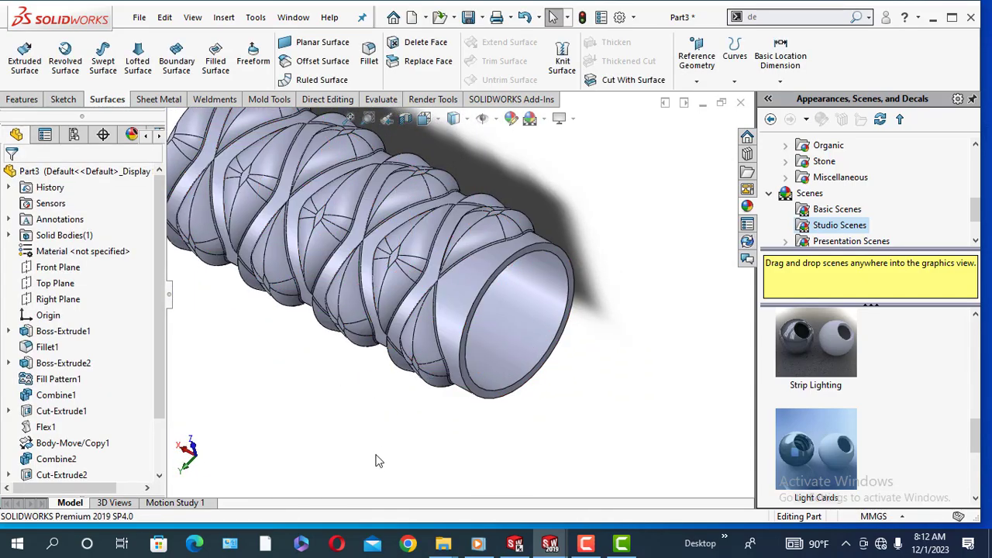
Start another Delete Face with Delete and Patch and select the faces of a partial diamond at the opposite sleeve end.
middle_drag(376, 461, 577, 380)
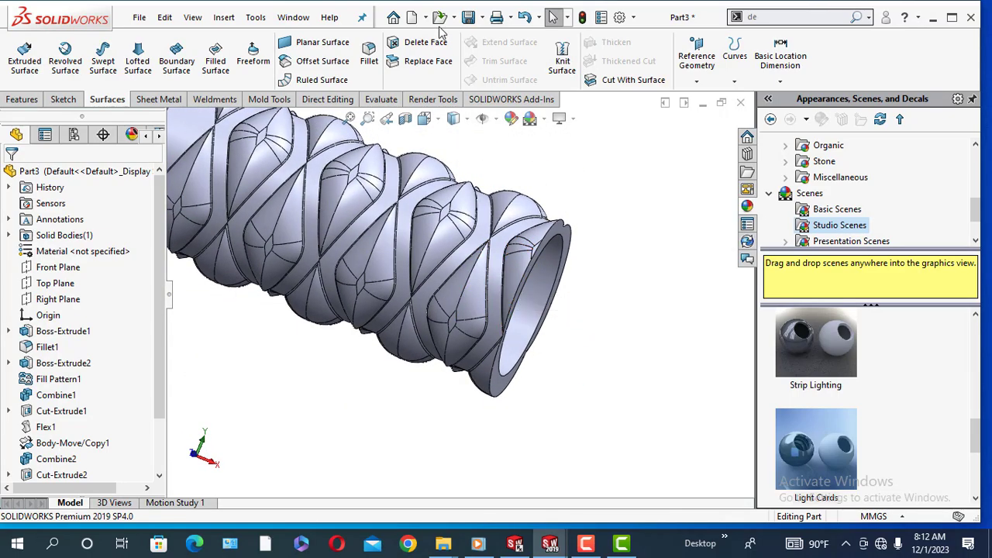
click(426, 42)
scroll(521, 283, down, 2)
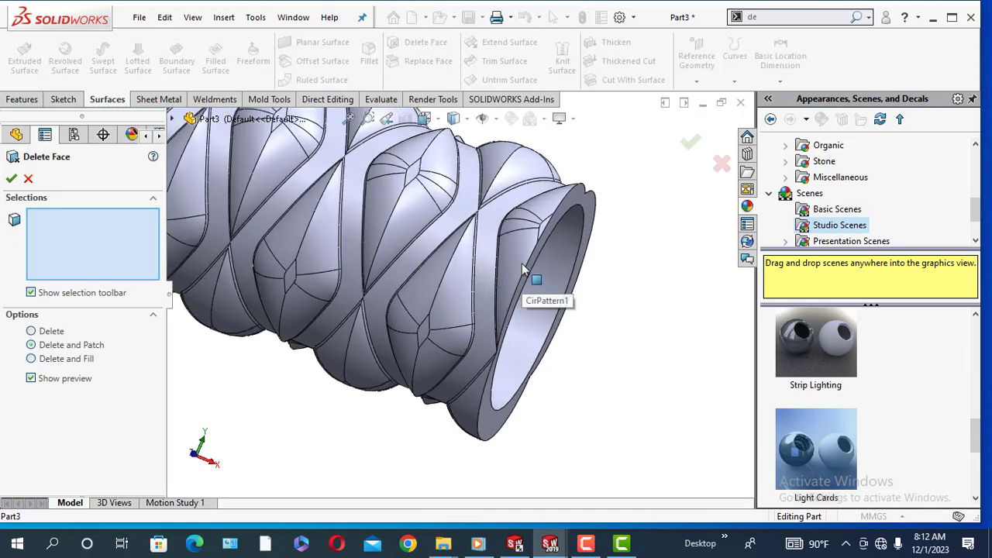
click(521, 263)
middle_drag(521, 264, 527, 259)
scroll(526, 259, down, 4)
click(471, 248)
click(467, 200)
click(498, 199)
click(485, 150)
click(471, 149)
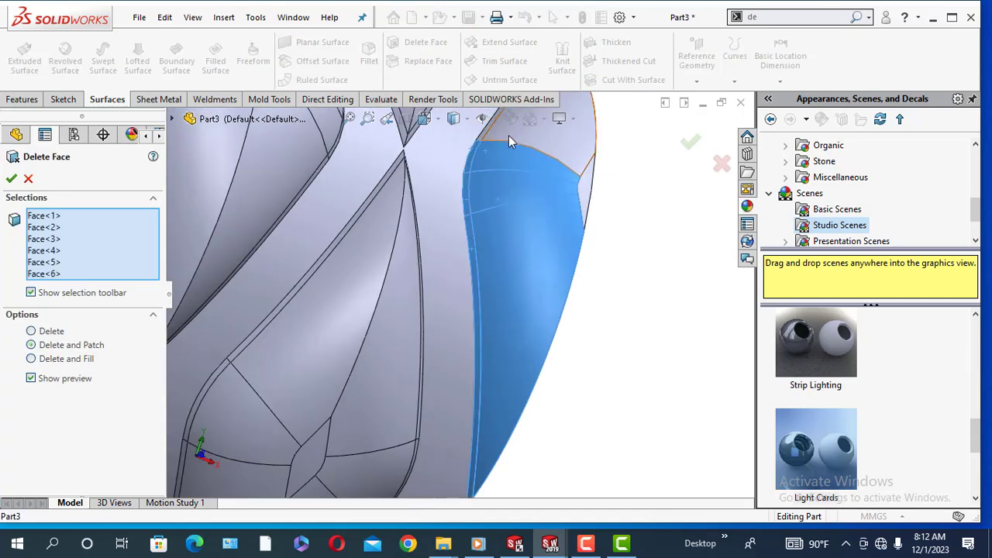
click(508, 136)
Add the faces of the remaining partial diamonds around the opposite end to the selection and apply the patched deletion.
scroll(594, 199, up, 5)
middle_drag(590, 224, 449, 248)
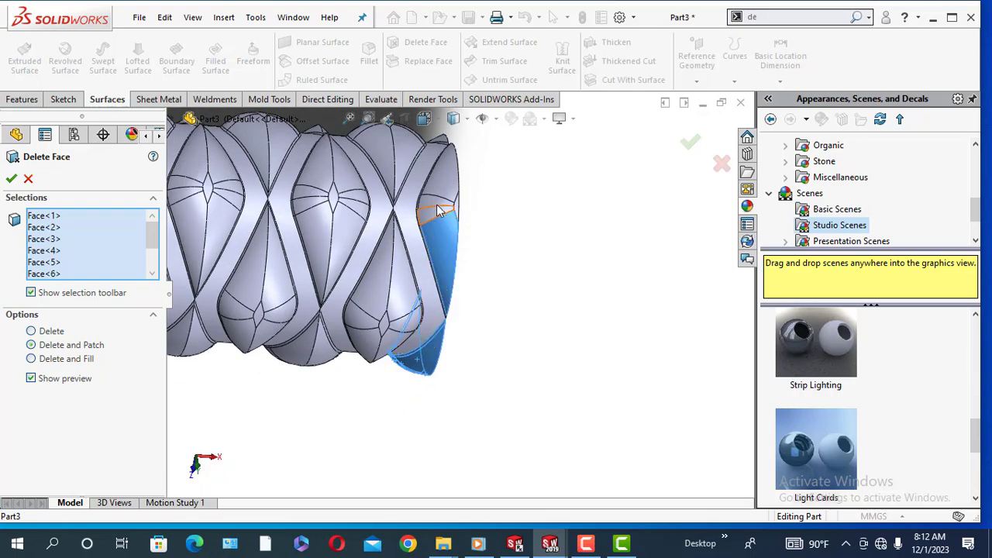
scroll(430, 217, down, 5)
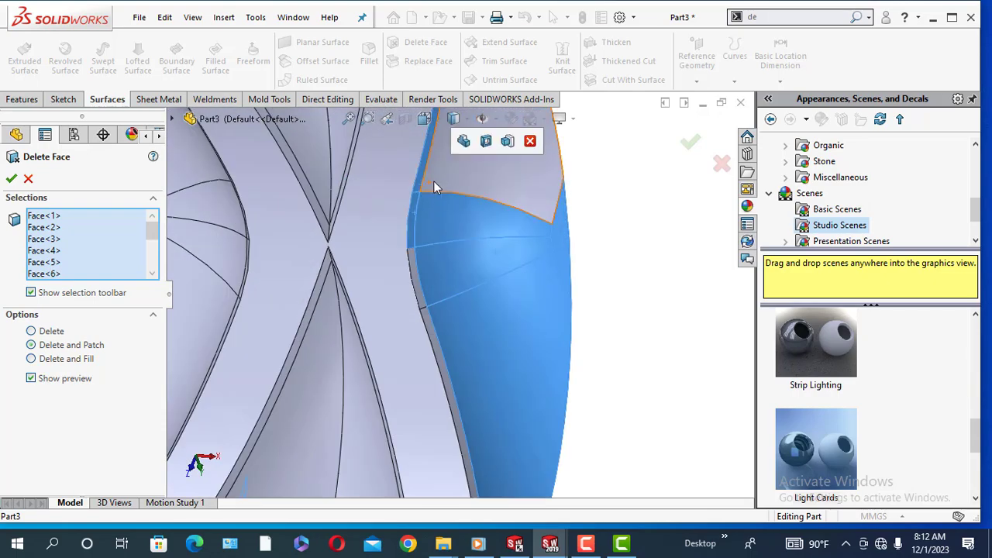
scroll(433, 186, up, 5)
mouse_move(450, 309)
middle_down()
mouse_move(478, 186)
mouse_move(439, 308)
middle_up()
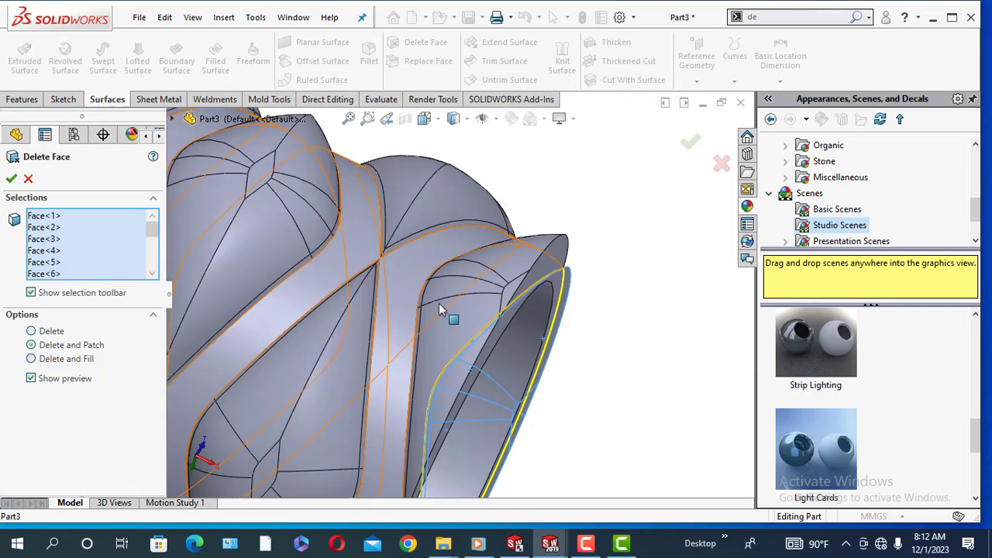
scroll(439, 309, down, 5)
click(406, 290)
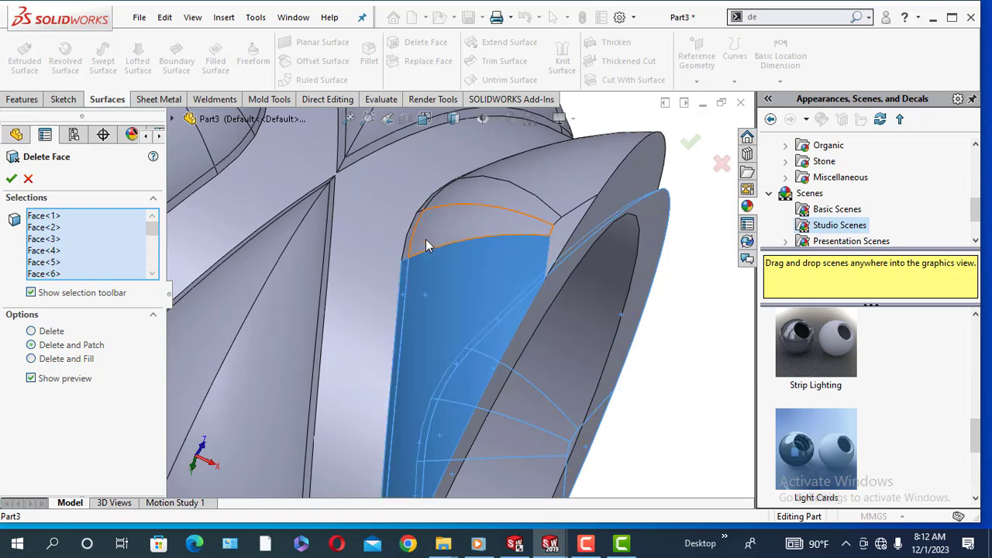
click(545, 181)
middle_drag(545, 181, 407, 200)
scroll(407, 200, up, 4)
middle_drag(485, 261, 380, 291)
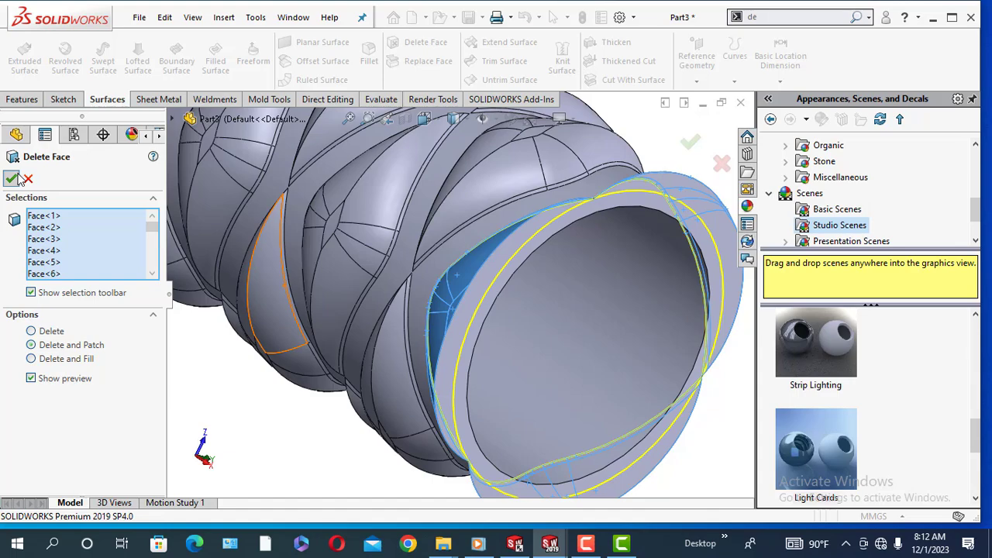
click(12, 179)
Create a mid plane between the two ring-shaped end faces of the sleeve.
scroll(284, 333, up, 5)
middle_drag(287, 333, 341, 314)
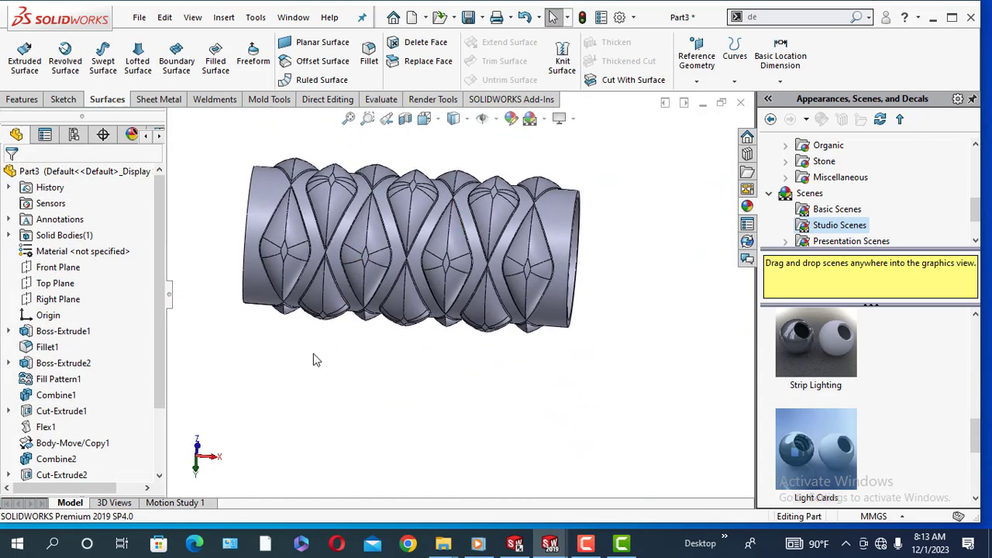
middle_drag(314, 359, 329, 434)
click(696, 74)
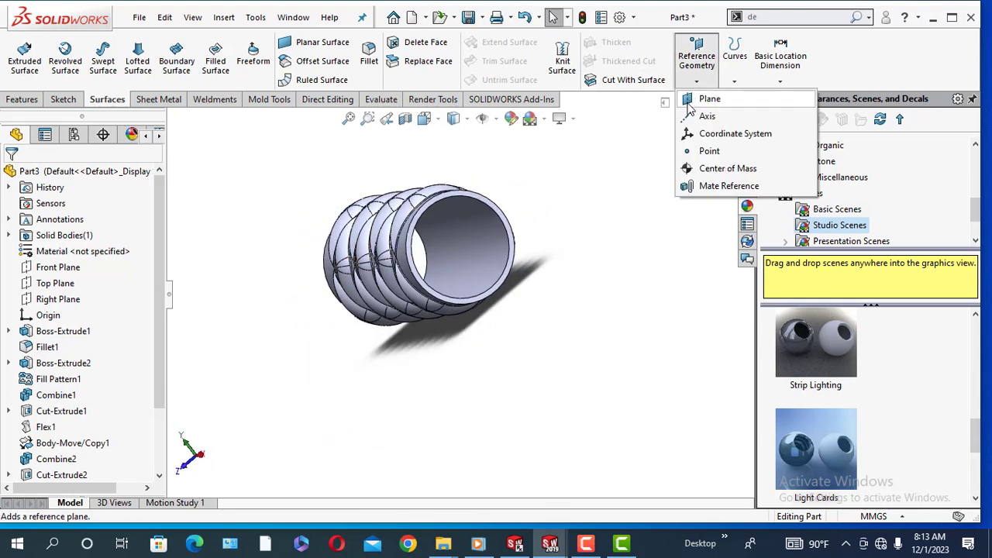
click(694, 98)
scroll(425, 259, down, 5)
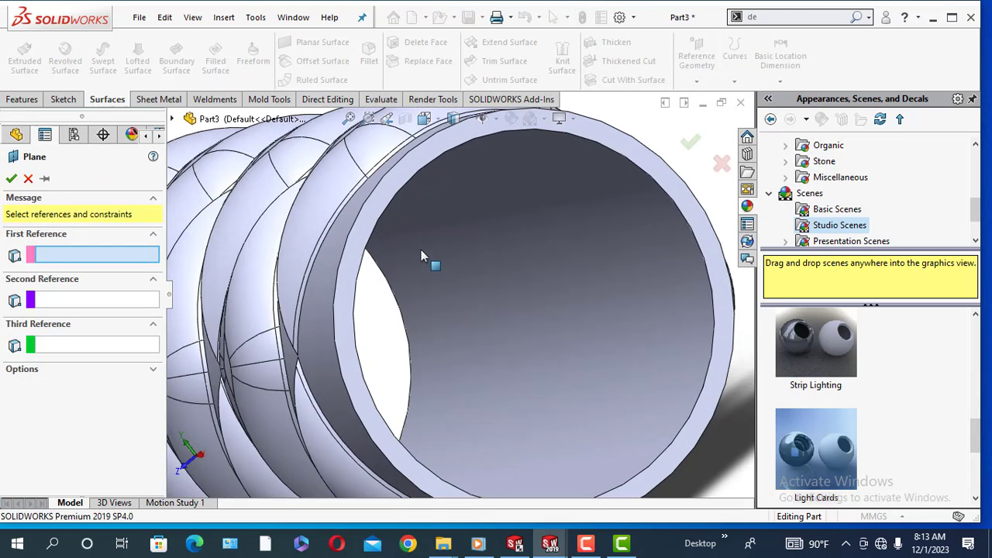
click(355, 251)
scroll(321, 328, up, 7)
middle_drag(321, 329, 463, 317)
scroll(463, 317, down, 4)
click(549, 303)
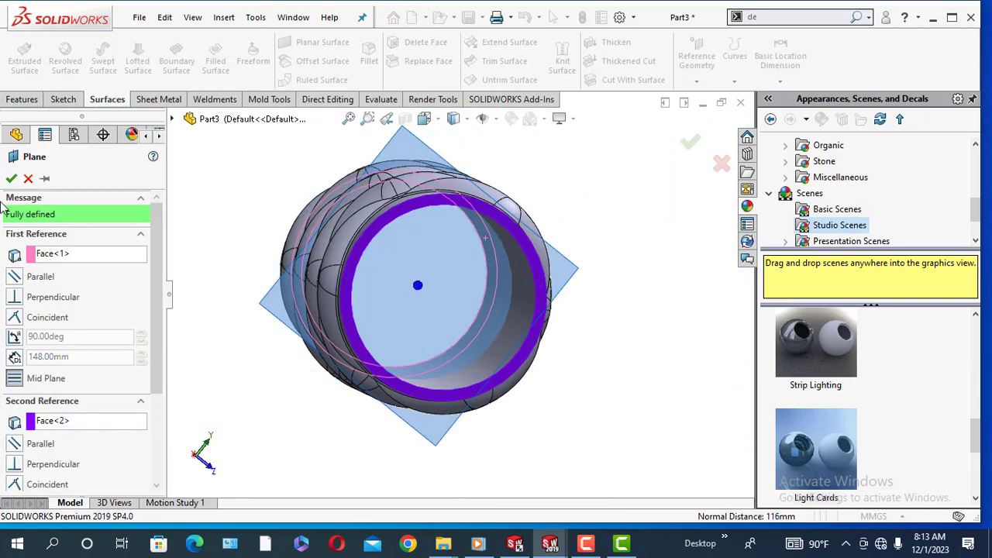
click(11, 178)
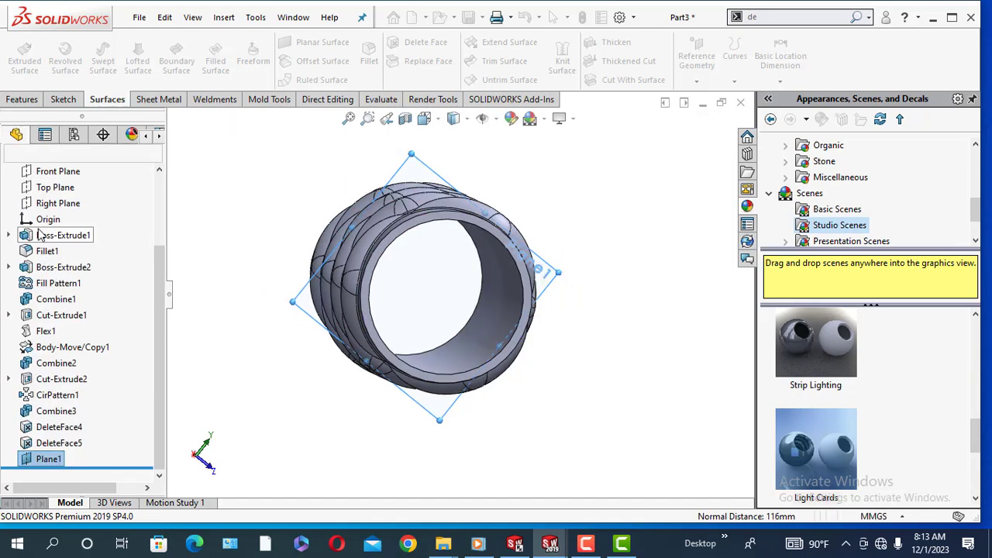
Start a sketch on the sleeve's ring-shaped end face and convert the face's outer circular edge into a sketch entity.
middle_drag(281, 328, 190, 343)
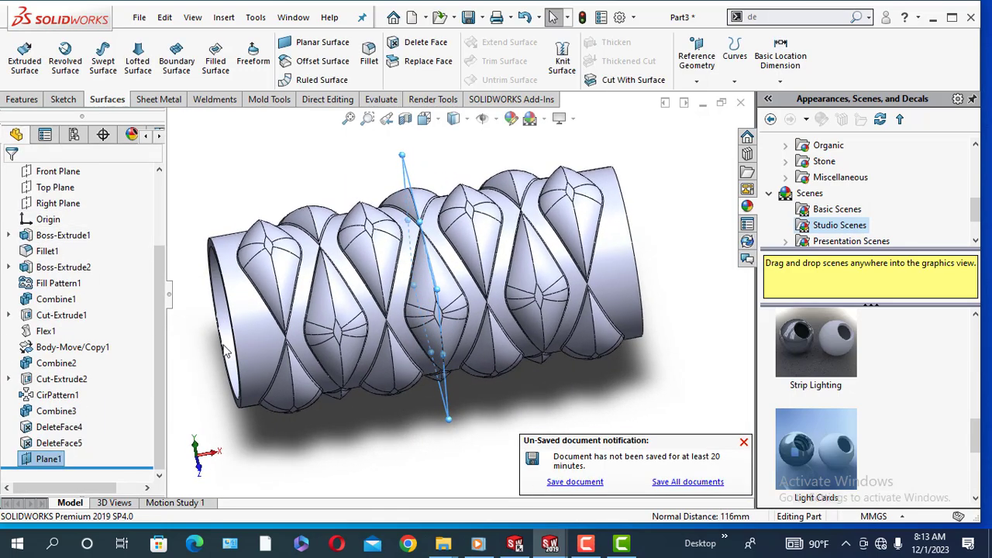
scroll(414, 258, up, 3)
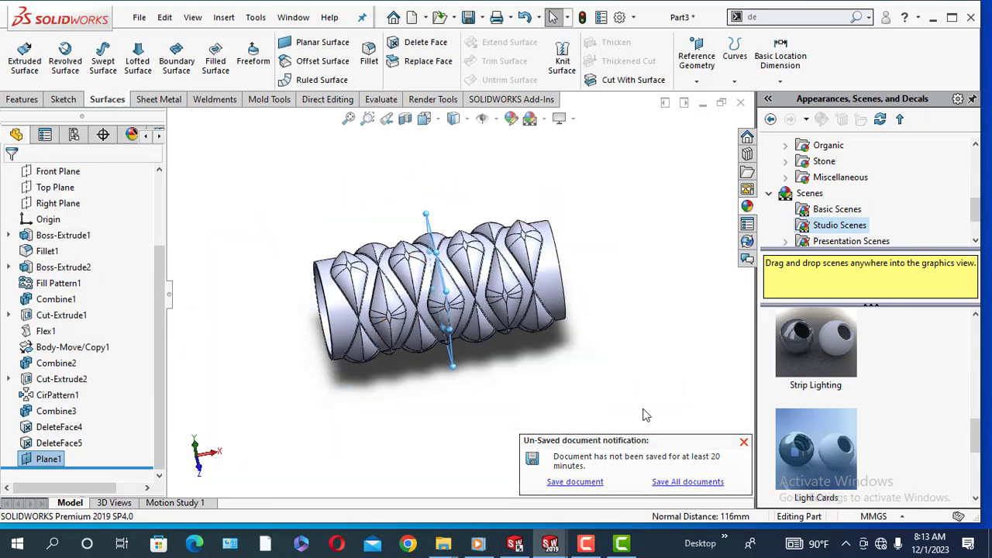
middle_drag(261, 346, 419, 333)
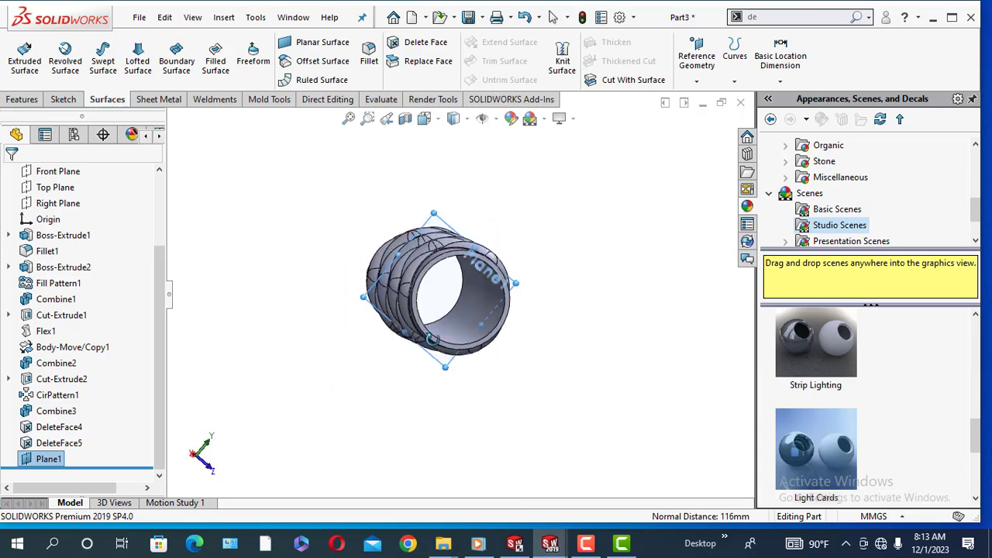
scroll(458, 286, down, 3)
click(458, 272)
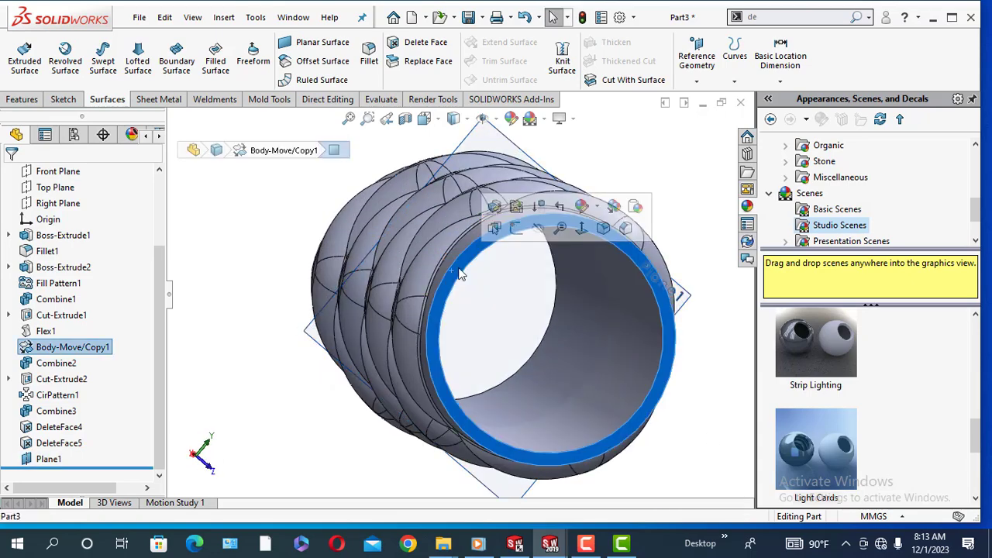
click(516, 227)
scroll(361, 292, down, 3)
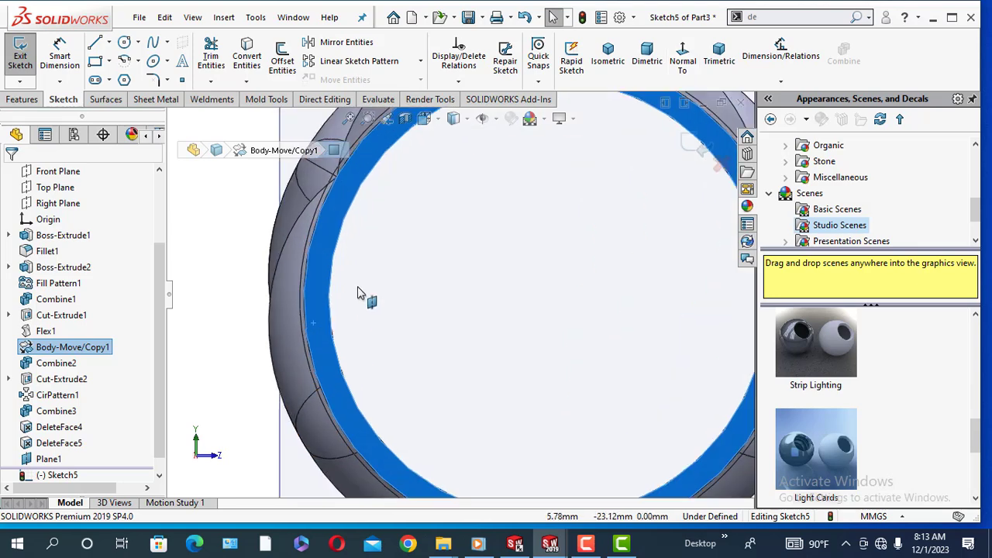
click(317, 226)
click(247, 56)
Sketch a larger circle around the same centre, outside the converted edge and across the raised diamond profile.
key(f)
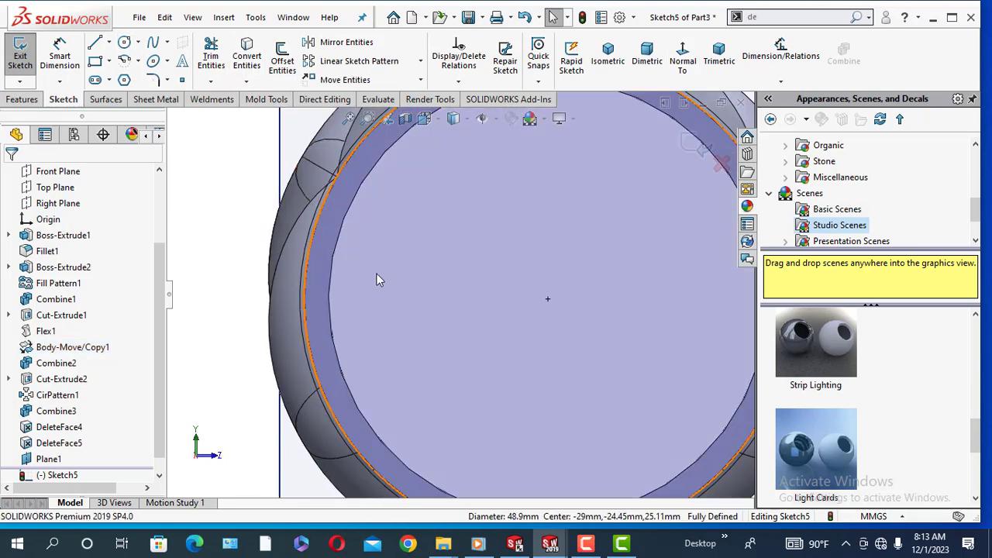
click(124, 43)
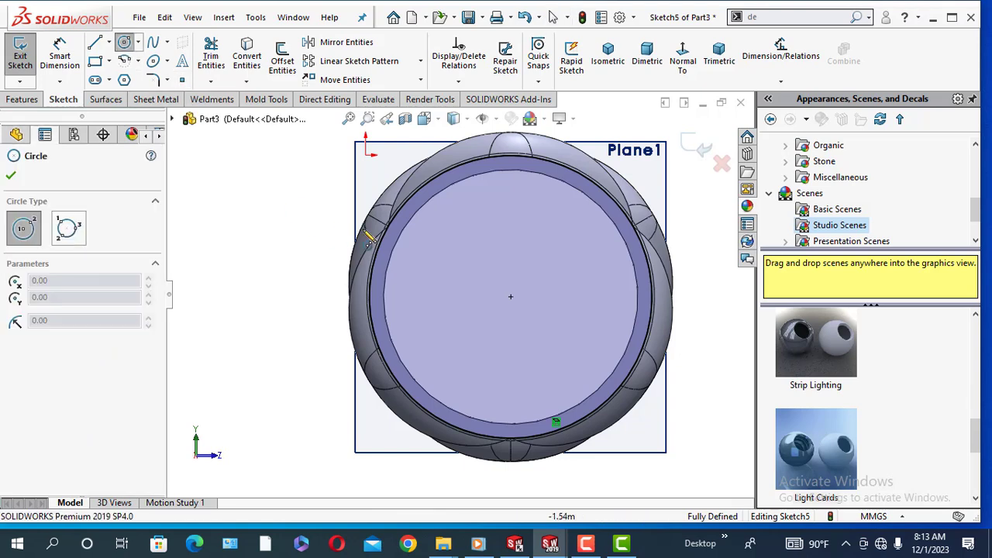
click(510, 299)
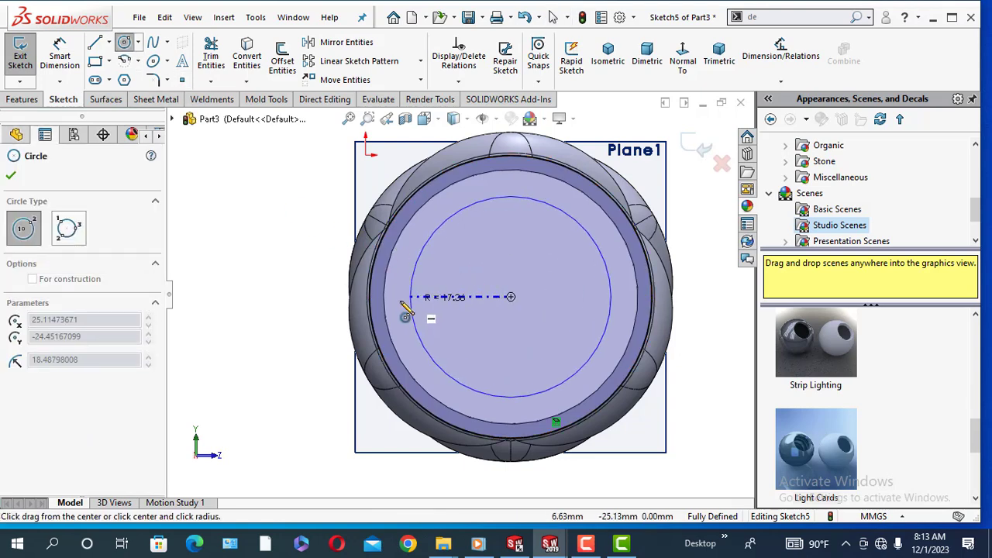
click(353, 296)
right_click(353, 299)
click(386, 311)
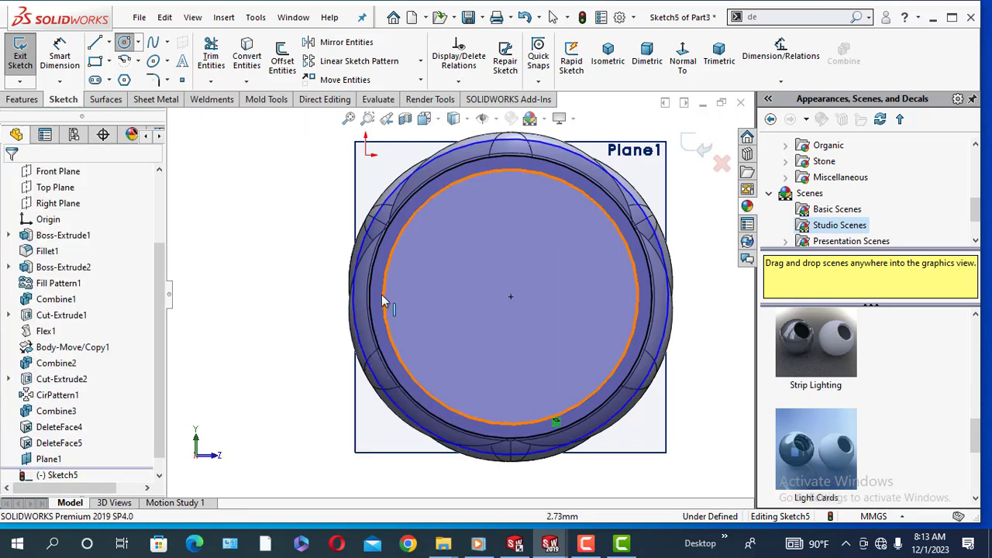
Dimension the gap between the converted circle and the larger concentric circle as 3.5 mm.
scroll(364, 295, down, 4)
click(51, 62)
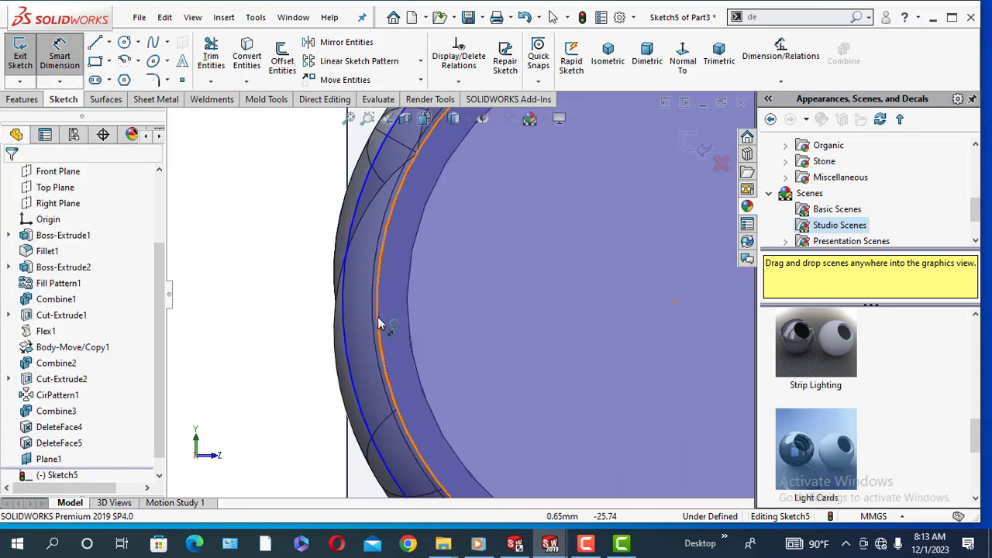
click(378, 319)
click(344, 318)
click(297, 304)
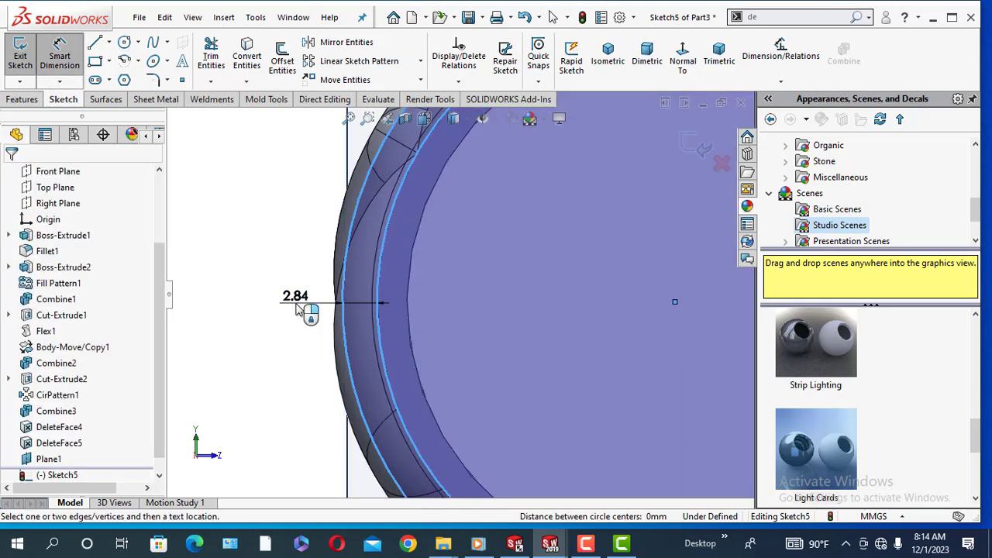
text(3.5)
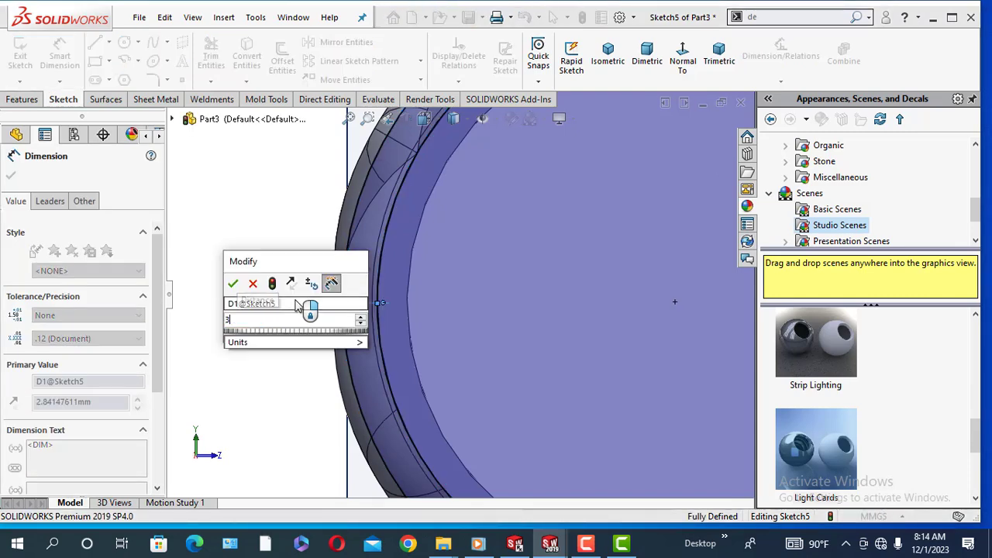
click(232, 283)
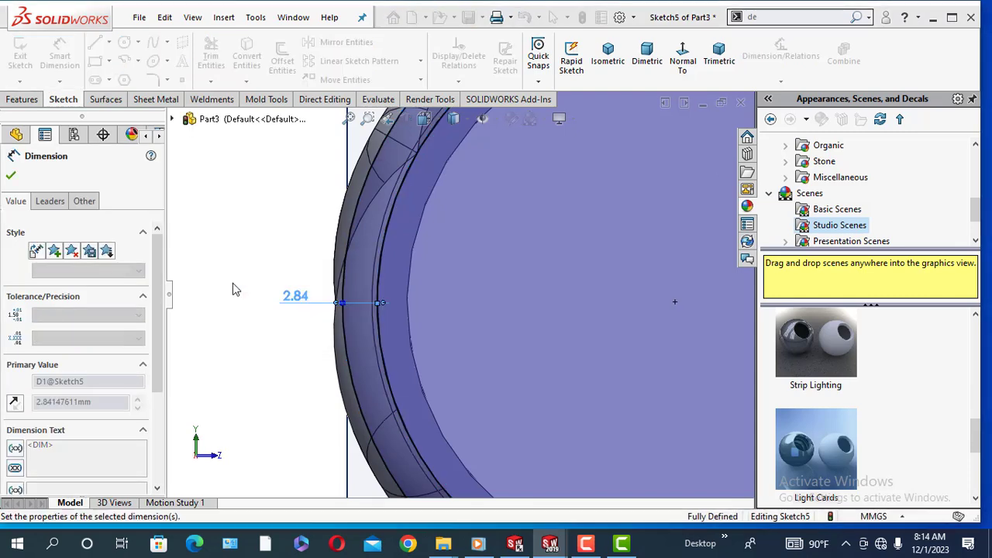
key(ctrl+8)
middle_drag(318, 391, 190, 358)
scroll(190, 358, up, 4)
click(11, 175)
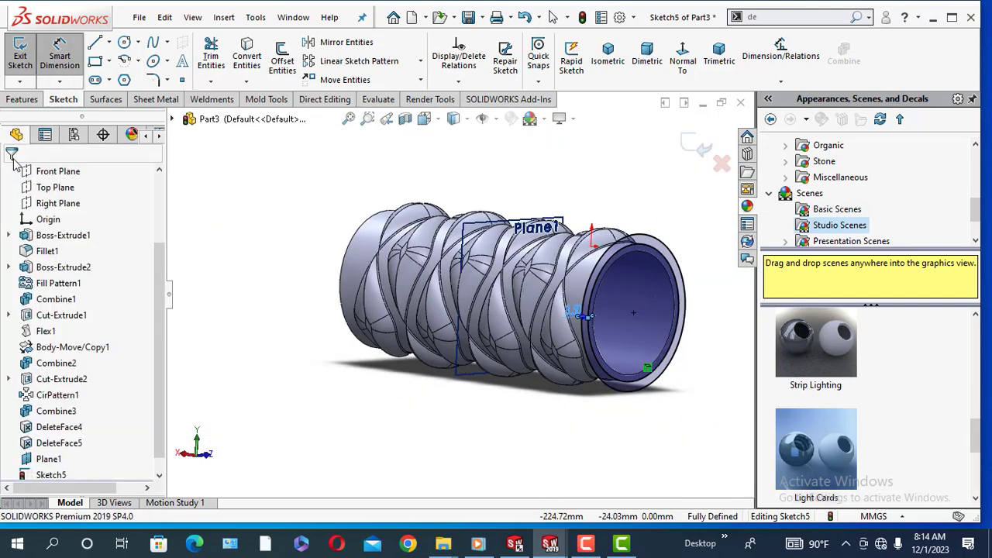
Extrude the ring profile 4 mm blind, reversed back along the sleeve, as a separate body without merging.
click(21, 99)
click(26, 62)
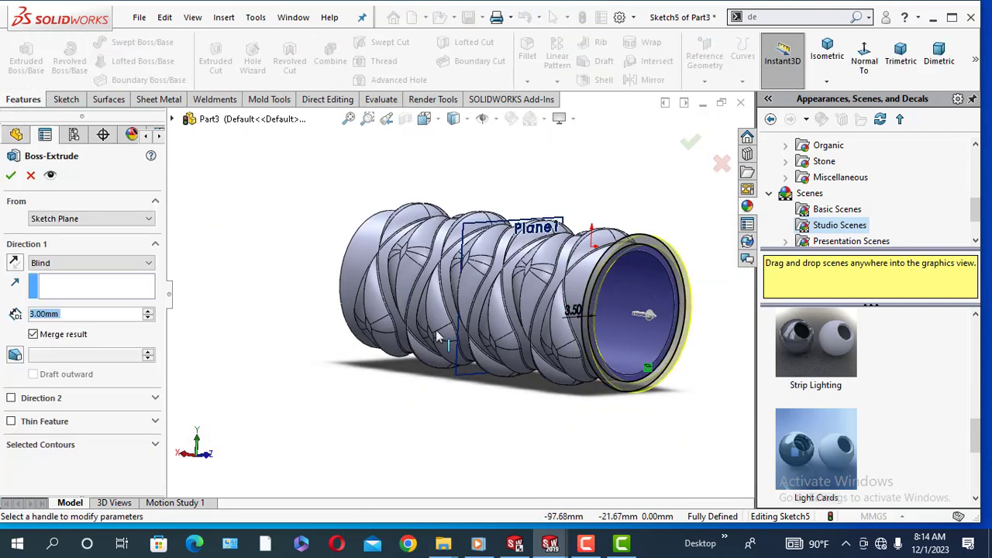
middle_drag(263, 396, 426, 381)
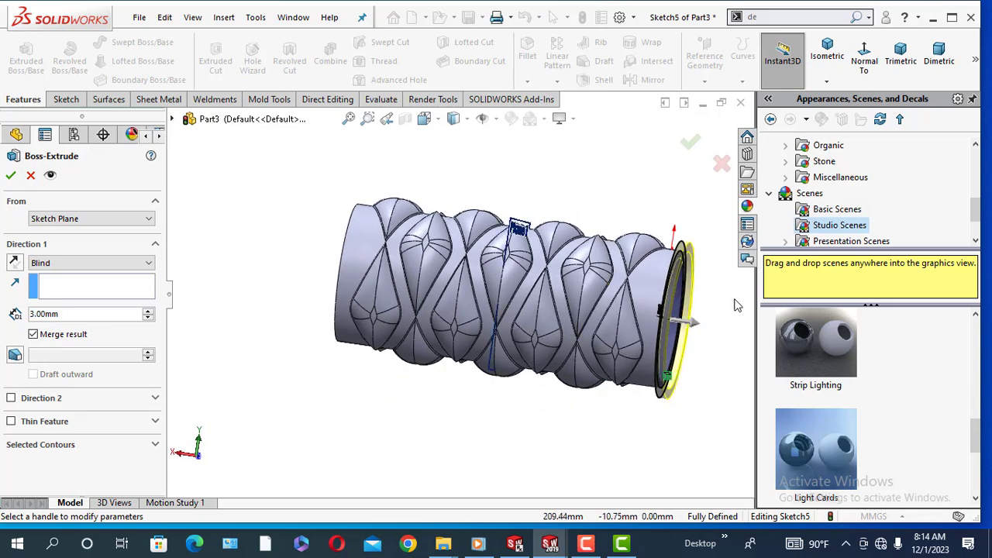
click(14, 263)
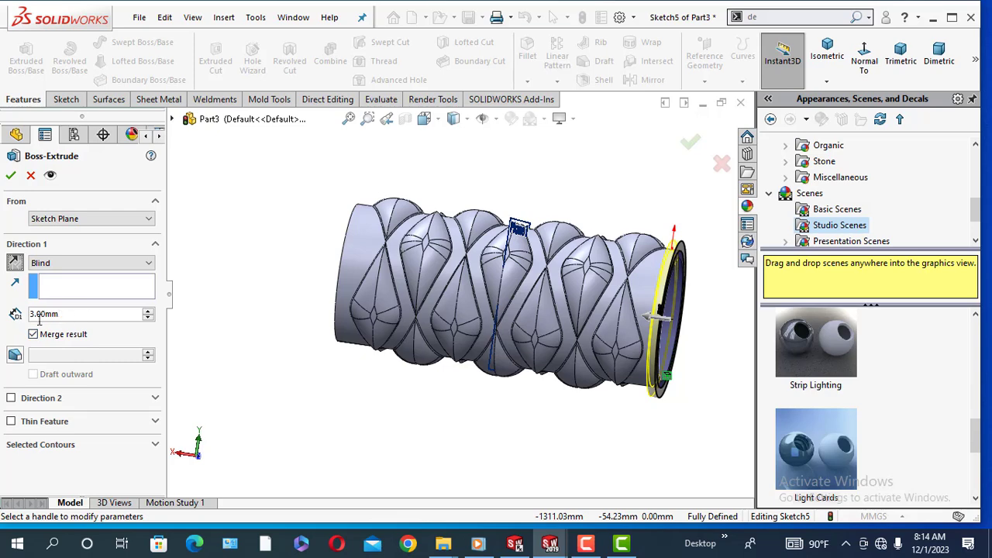
scroll(591, 341, down, 2)
middle_drag(592, 342, 542, 411)
text(4)
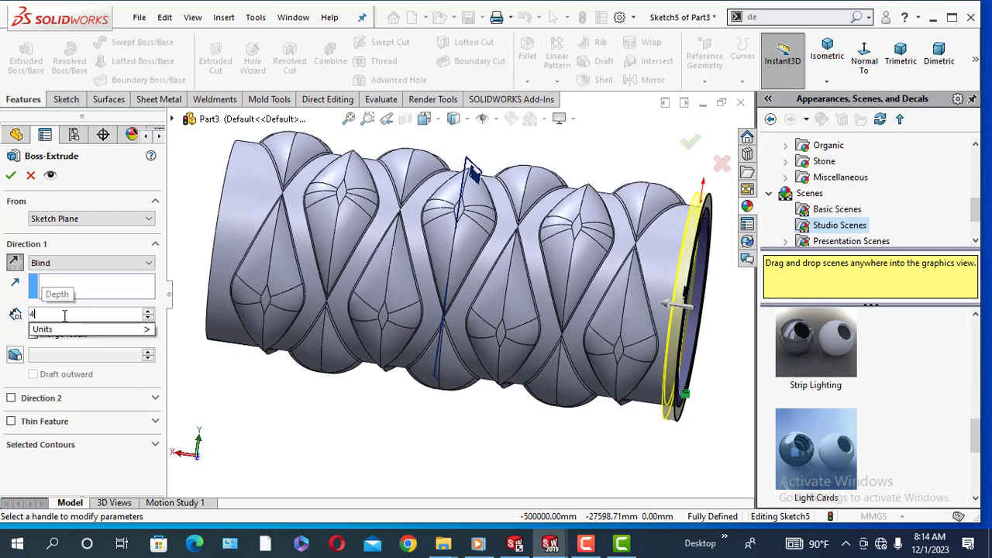
key(Return)
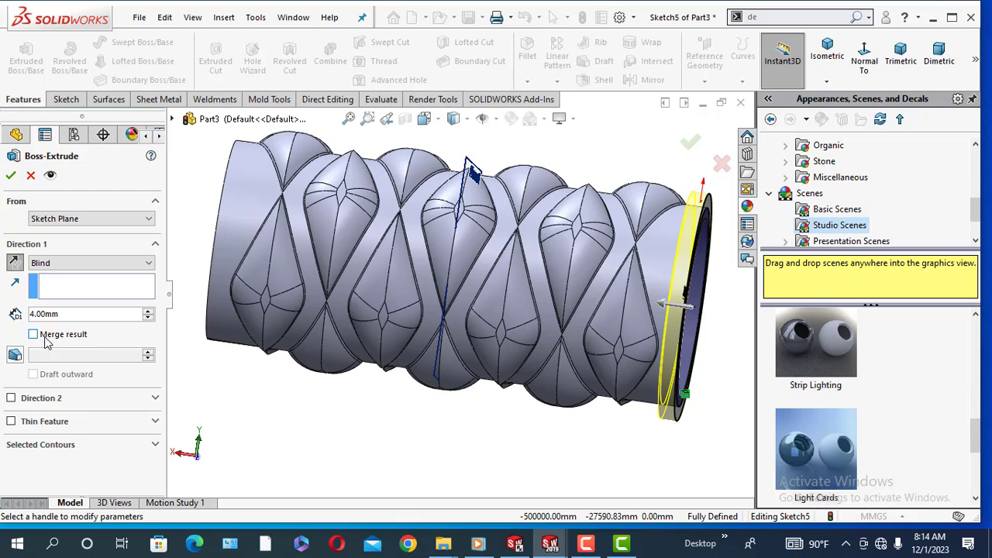
click(11, 176)
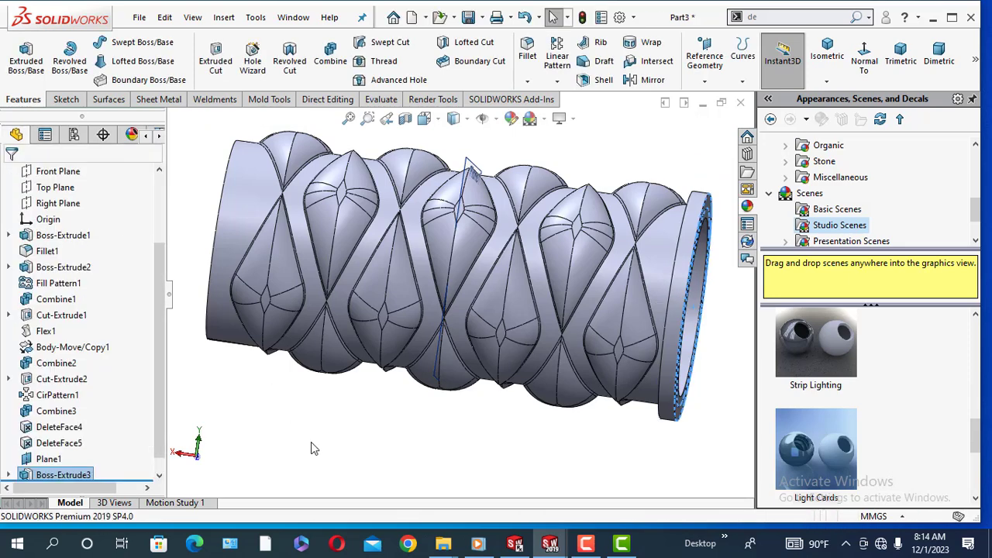
Set up a full round fillet with the ring's inward-facing side as side face set 1 and its outer rim as the center face.
middle_drag(320, 437, 577, 286)
scroll(592, 271, down, 6)
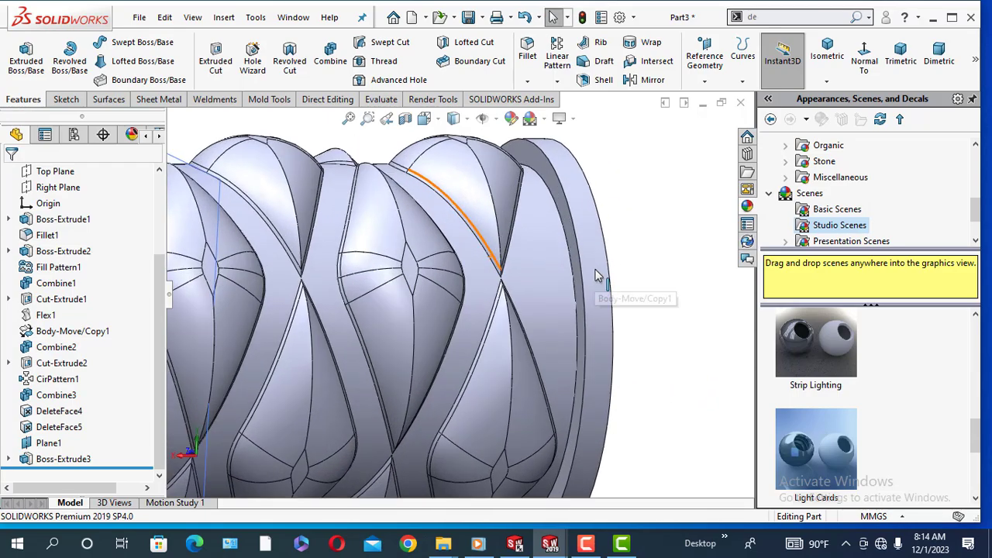
click(525, 58)
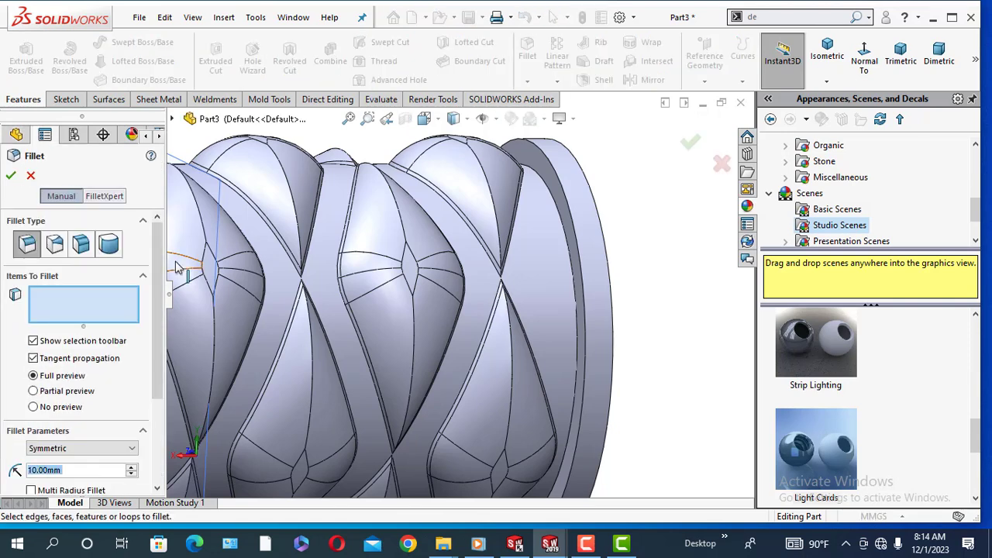
click(110, 245)
middle_drag(424, 313, 589, 262)
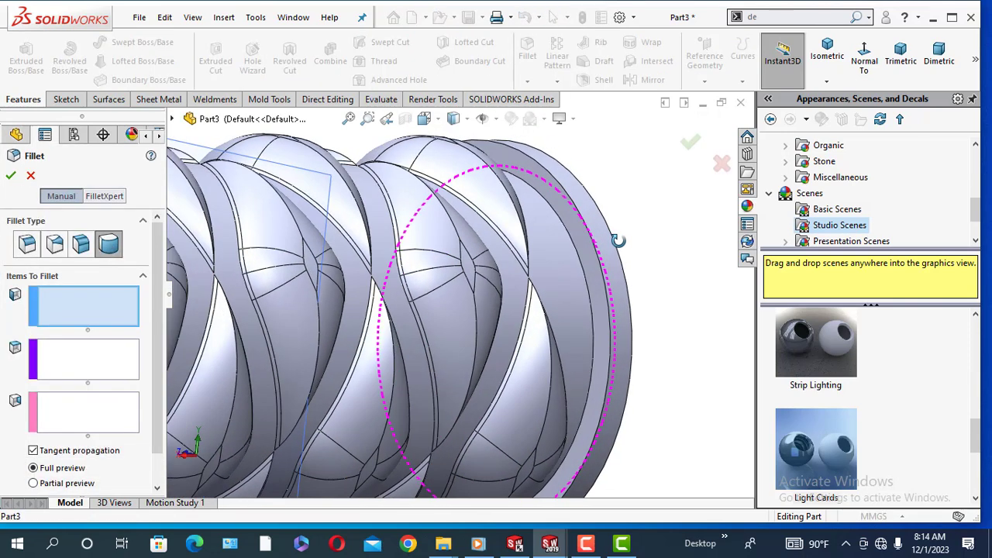
click(583, 244)
click(105, 359)
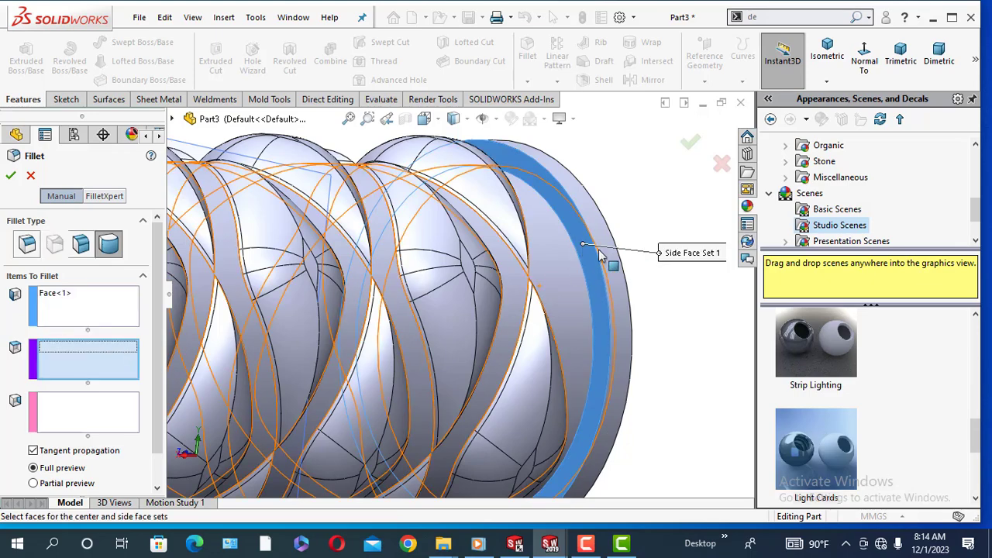
click(608, 259)
Add the ring's outward end face as side face set 2 and apply the full round fillet.
click(92, 409)
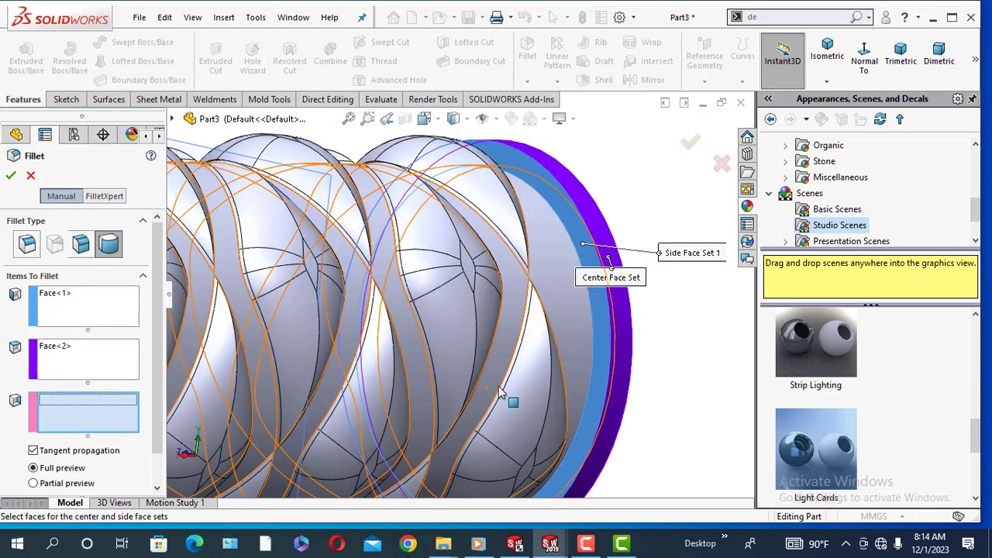
scroll(507, 398, up, 2)
middle_drag(548, 338, 411, 354)
scroll(351, 358, down, 3)
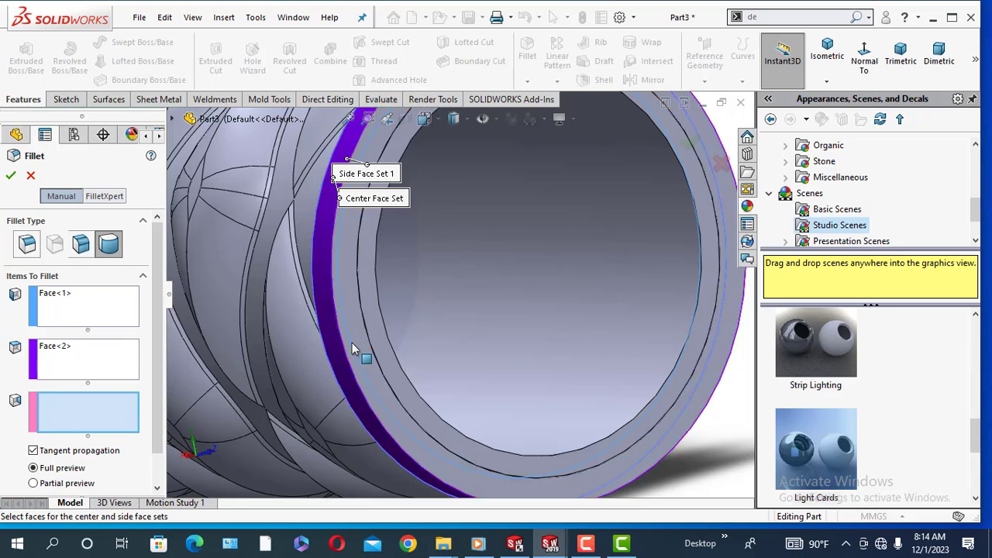
click(353, 346)
middle_drag(310, 302, 407, 299)
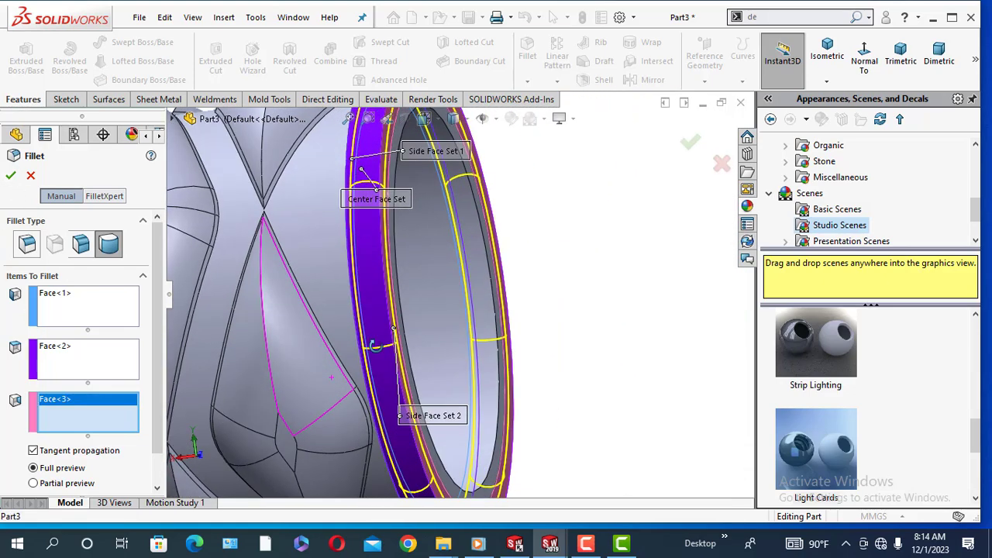
click(10, 176)
scroll(383, 362, up, 5)
mouse_move(391, 373)
middle_down()
mouse_move(379, 396)
mouse_move(386, 375)
middle_up()
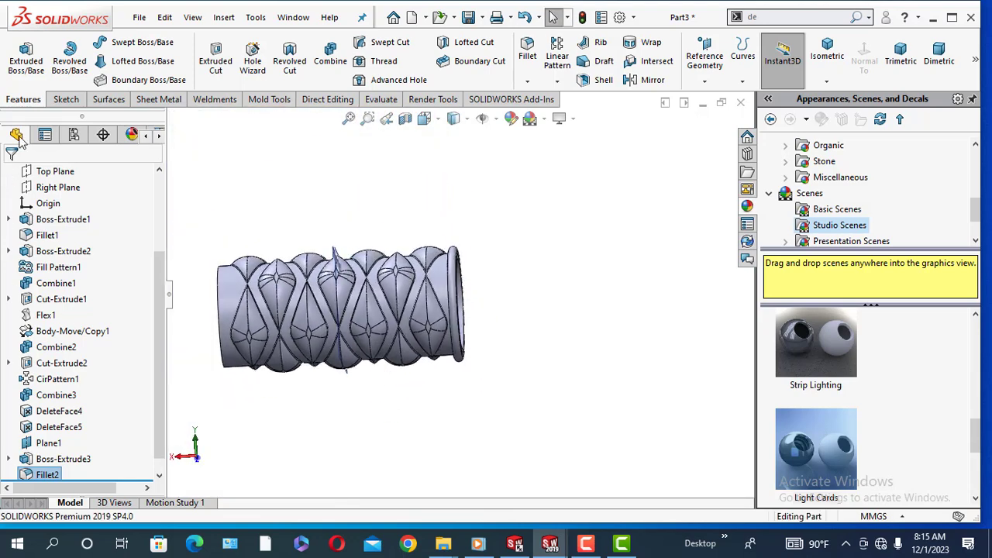
Set up a mirror about the mid plane and clear the preselected fillet from the features to mirror.
click(558, 81)
click(574, 136)
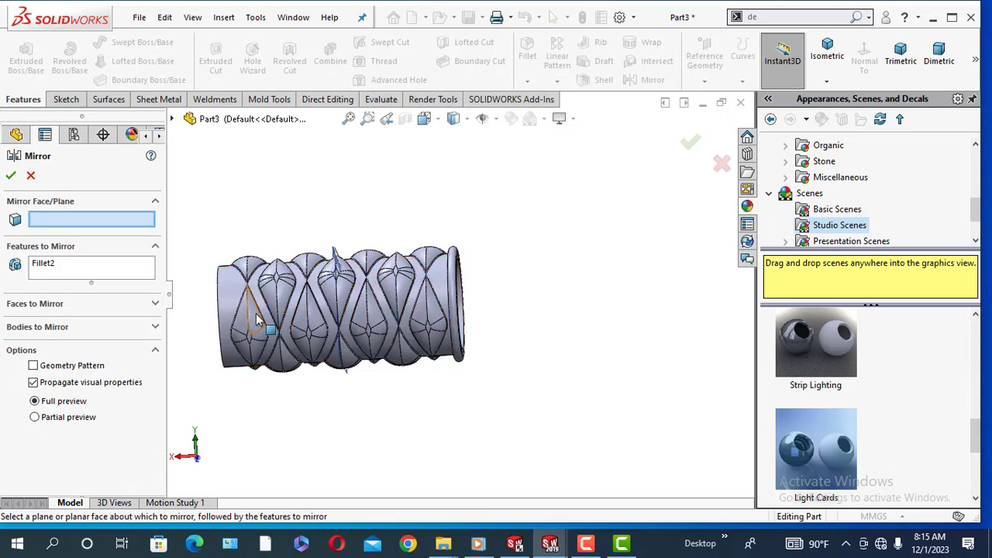
middle_drag(305, 312, 348, 277)
click(361, 258)
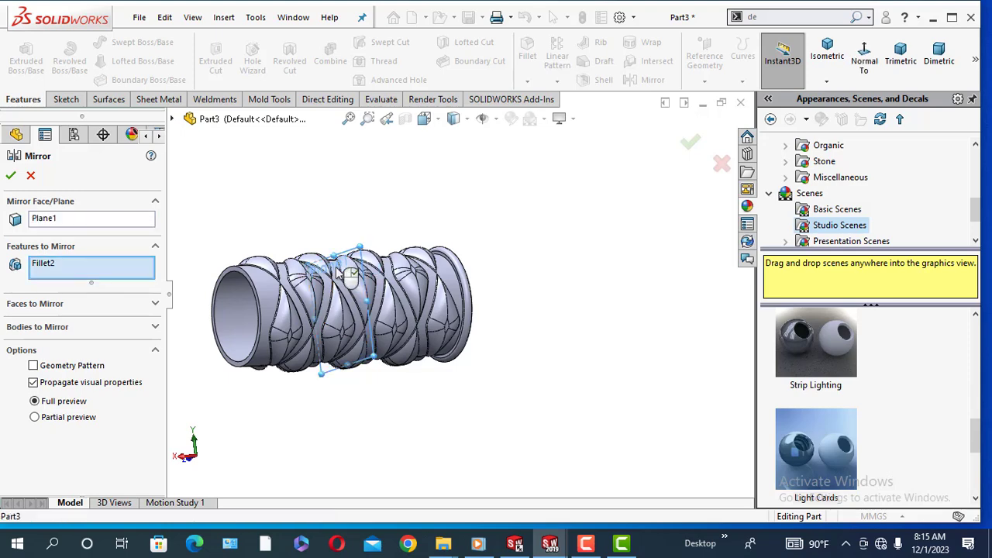
right_click(48, 265)
click(73, 292)
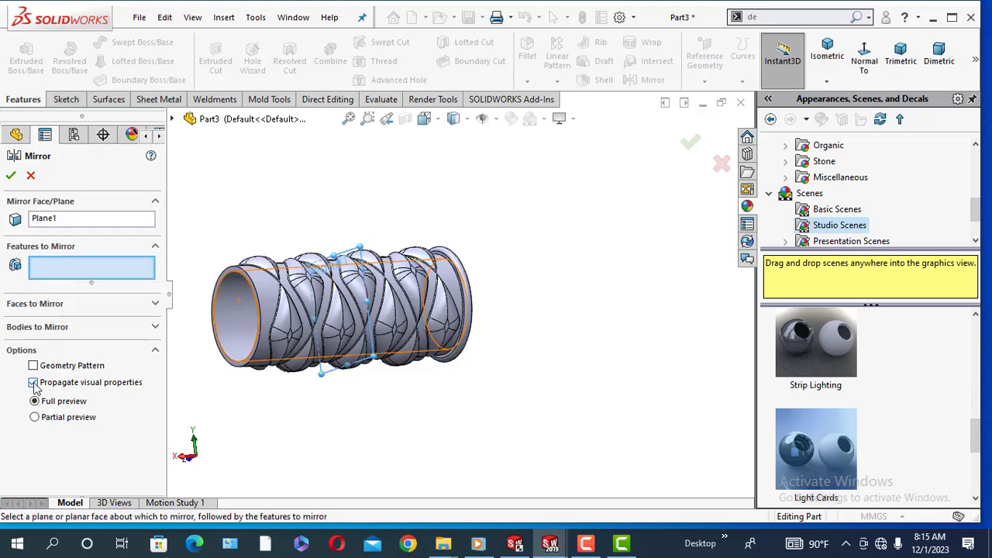
Mirror the rounded ring body to the sleeve's opposite end, keeping the solids unmerged.
click(80, 328)
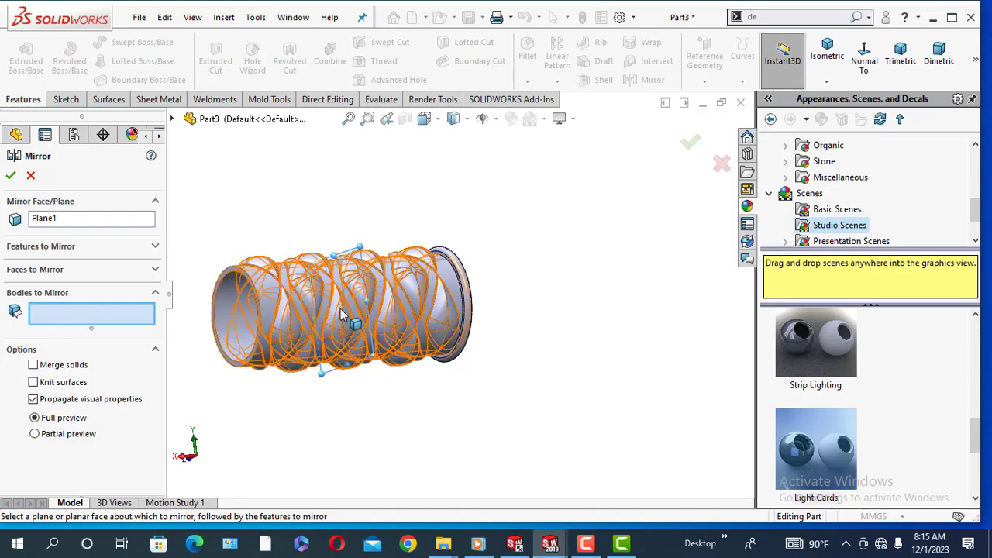
scroll(438, 304, down, 5)
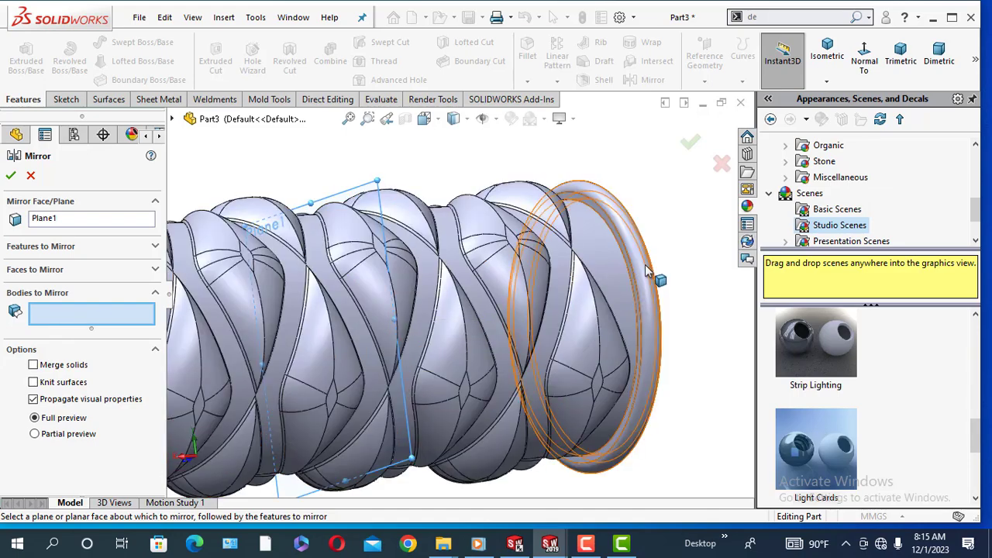
click(594, 311)
scroll(520, 361, up, 5)
middle_drag(520, 361, 479, 400)
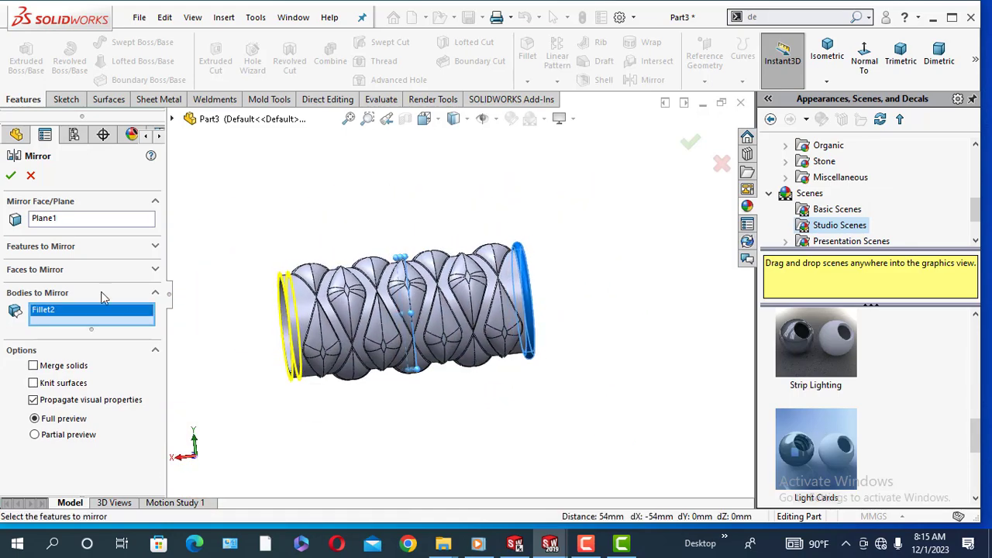
click(11, 176)
Hide the mid plane that crosses the middle of the sleeve.
middle_drag(302, 431, 396, 358)
scroll(417, 272, down, 5)
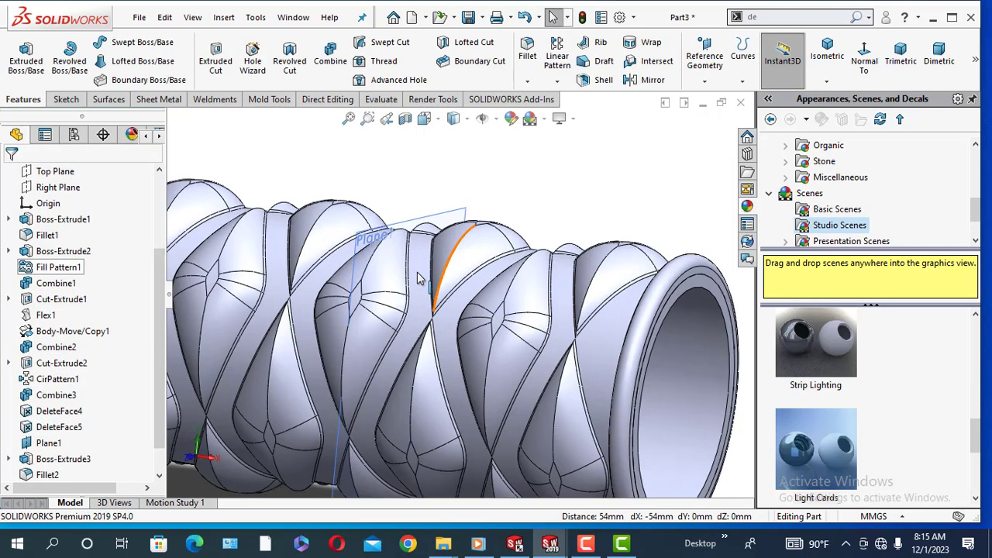
right_click(436, 217)
click(493, 193)
scroll(392, 406, up, 5)
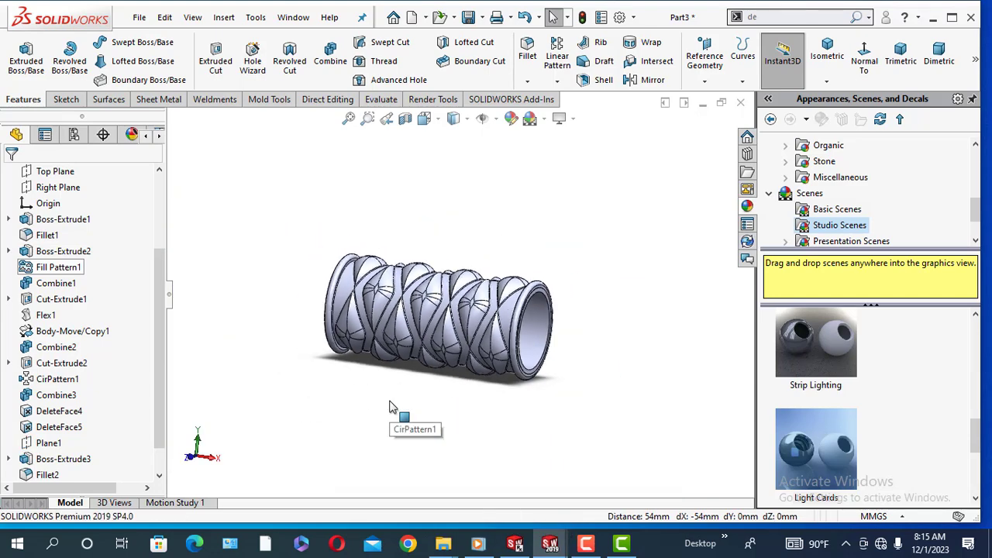
middle_drag(393, 405, 214, 351)
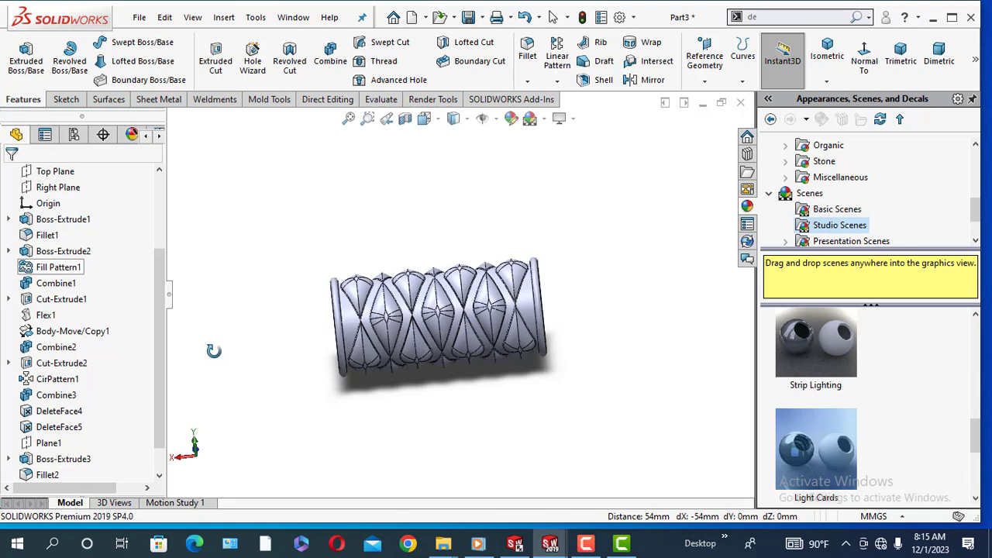
Display the sleeve shaded without edges and turn on the perspective view.
click(468, 124)
click(456, 166)
mouse_move(547, 266)
middle_down()
mouse_move(345, 357)
mouse_move(357, 194)
mouse_move(560, 422)
mouse_move(618, 204)
middle_up()
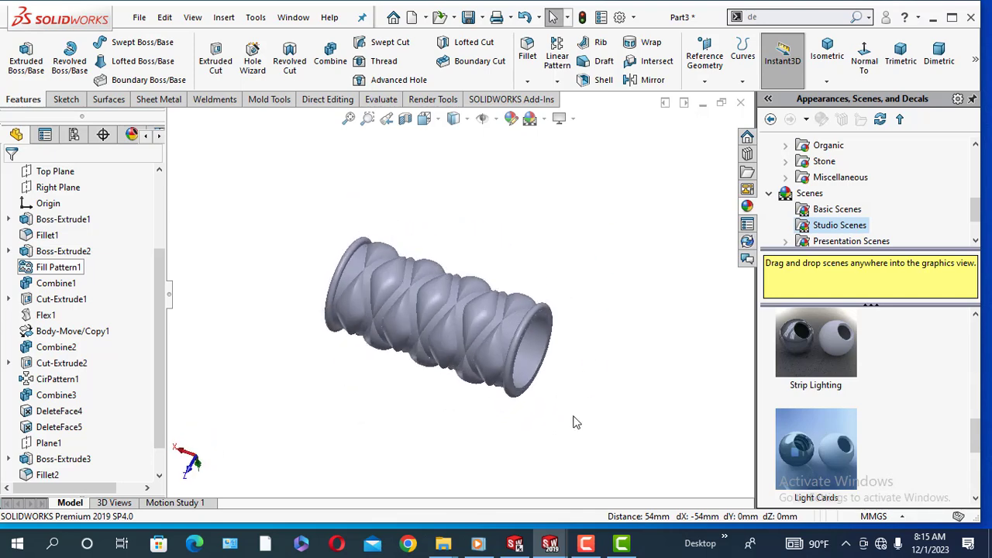
middle_drag(576, 422, 599, 317)
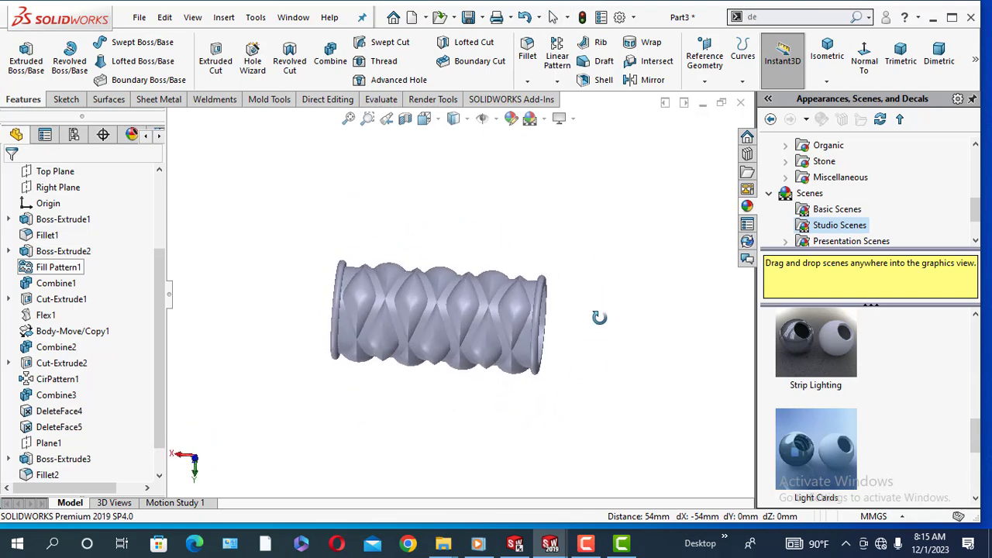
click(559, 119)
click(583, 171)
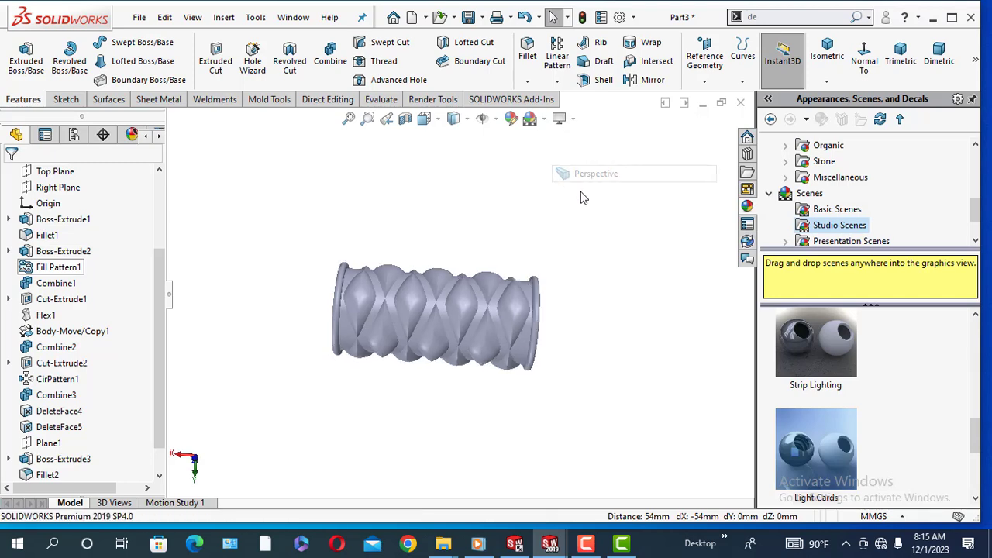
click(570, 121)
click(568, 192)
scroll(510, 318, down, 3)
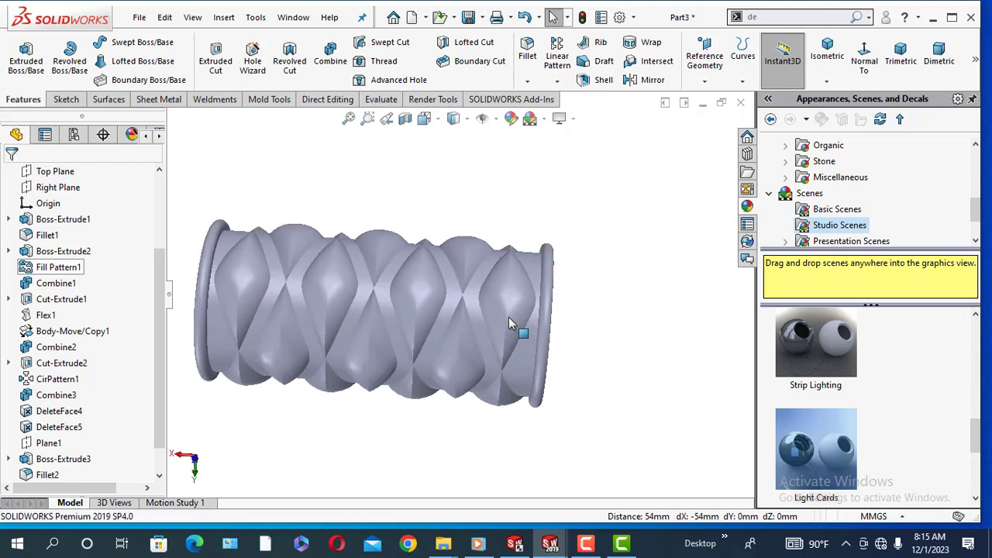
middle_drag(570, 352, 394, 184)
scroll(414, 380, up, 4)
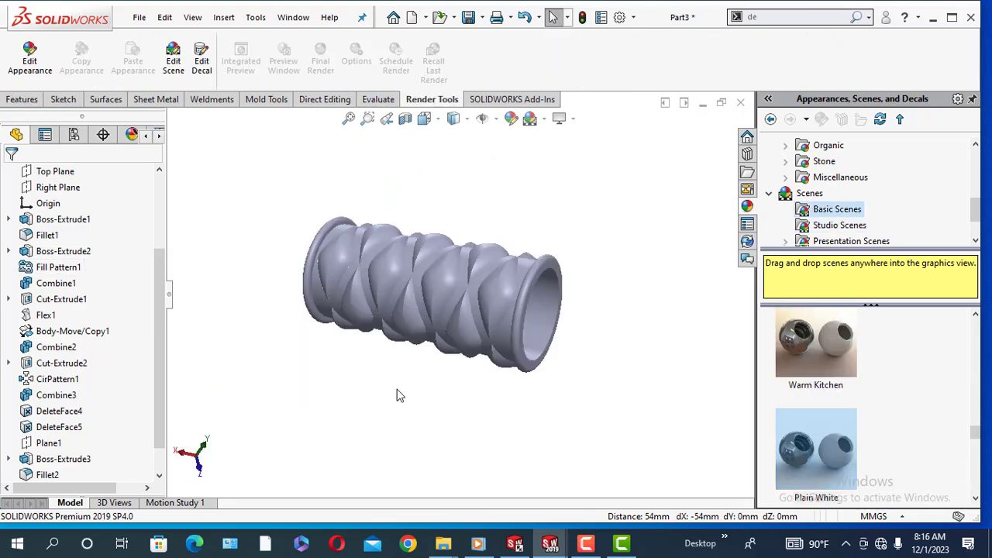
Apply the glossy rubber appearance to the whole sleeve part.
middle_drag(398, 393, 632, 380)
right_click(497, 293)
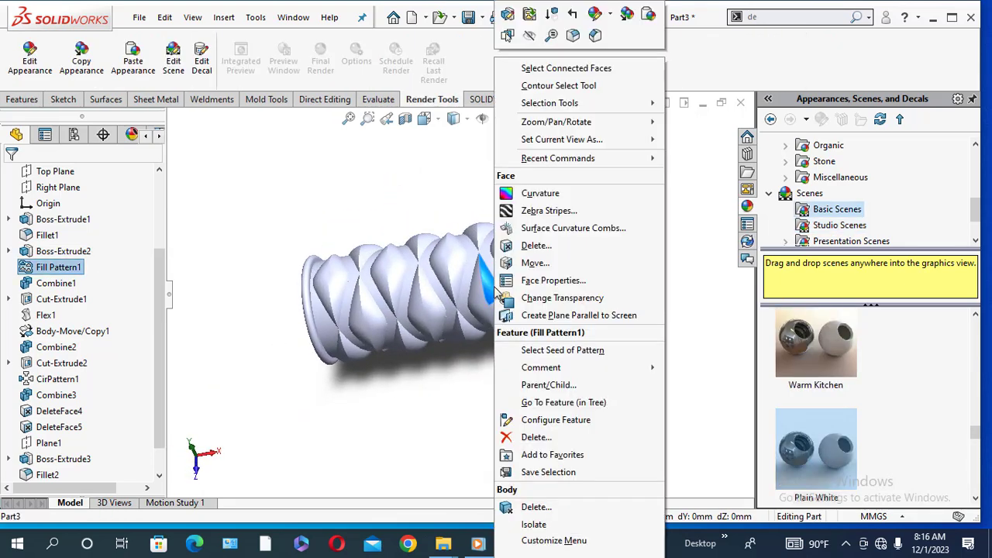
click(614, 19)
click(612, 94)
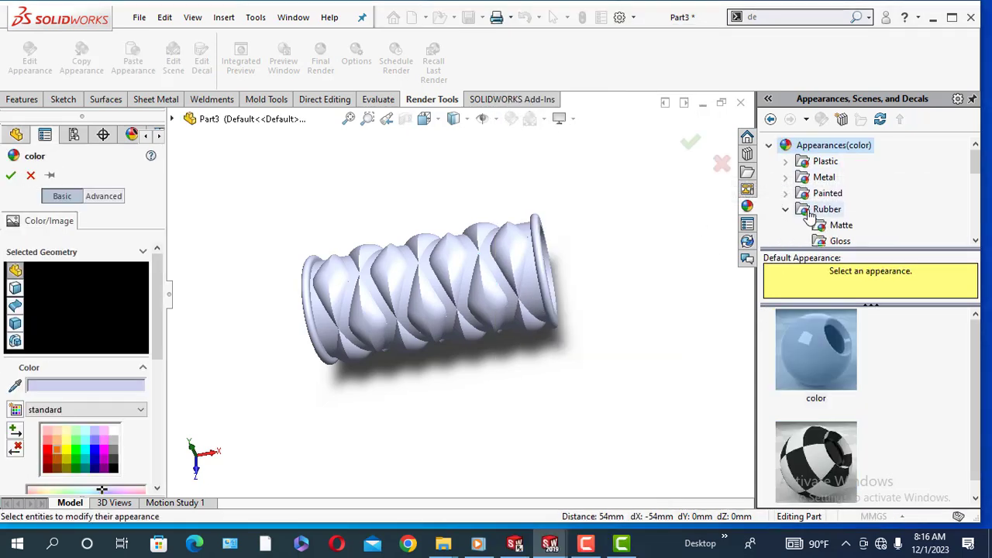
click(828, 241)
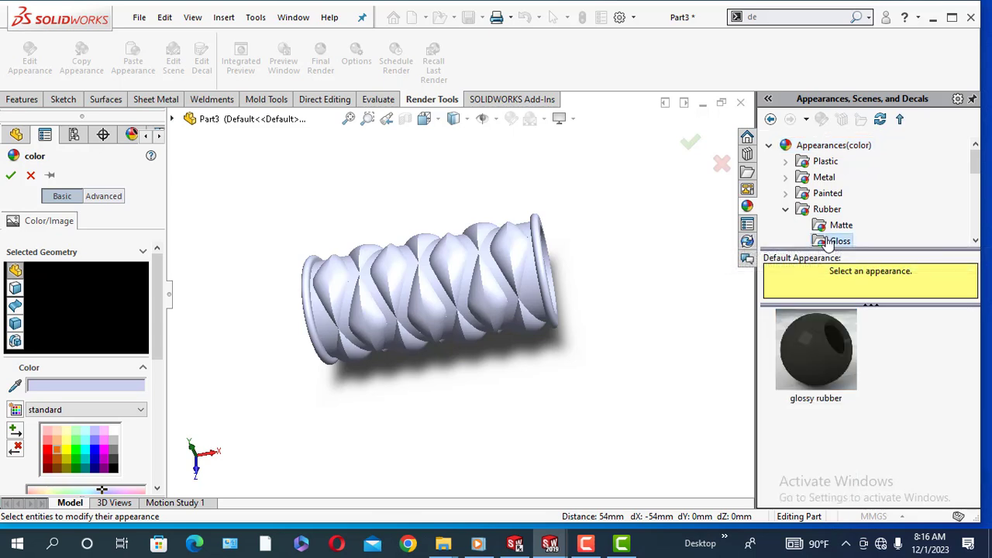
scroll(808, 225, down, 1)
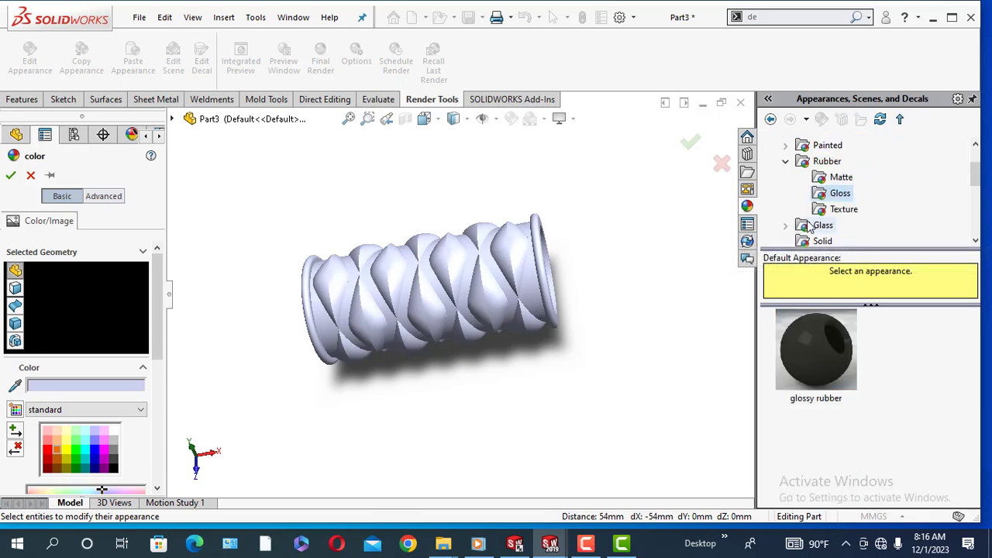
click(800, 376)
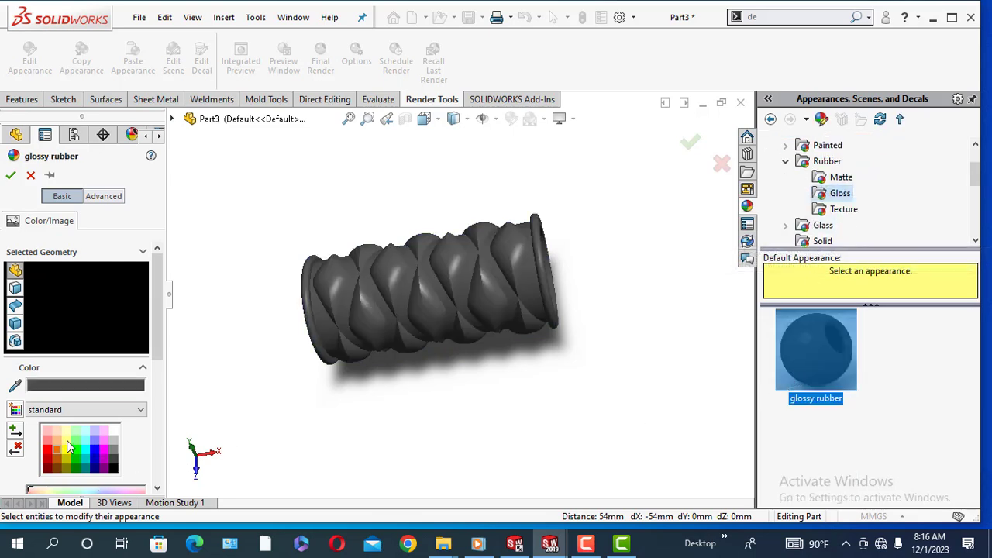
Color the sleeve light orange and accept the appearance.
click(62, 441)
middle_drag(387, 410, 440, 364)
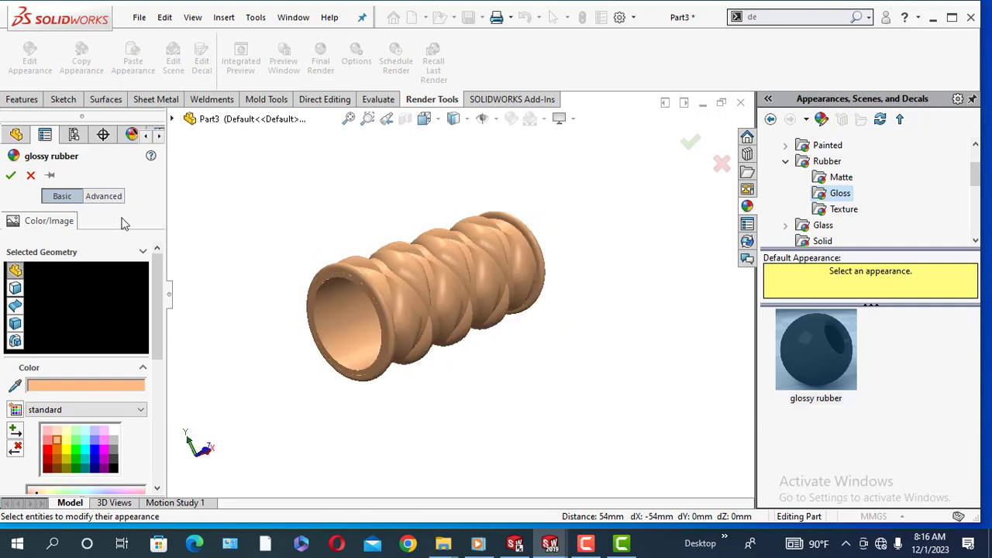
click(11, 176)
middle_drag(365, 427, 261, 436)
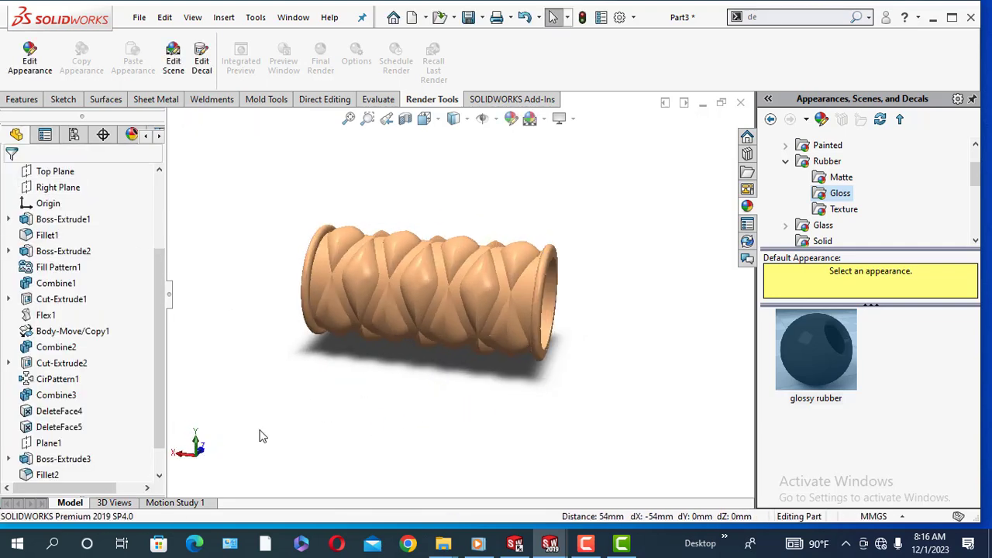
Combine the two end rings and the patterned sleeve into one body with the Add operation.
drag(154, 325, 156, 401)
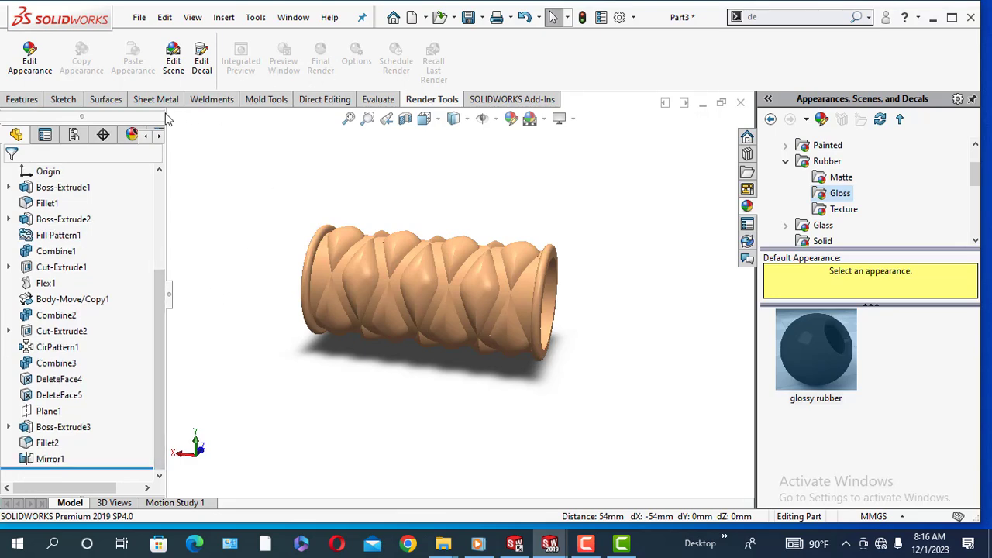
click(23, 99)
click(330, 61)
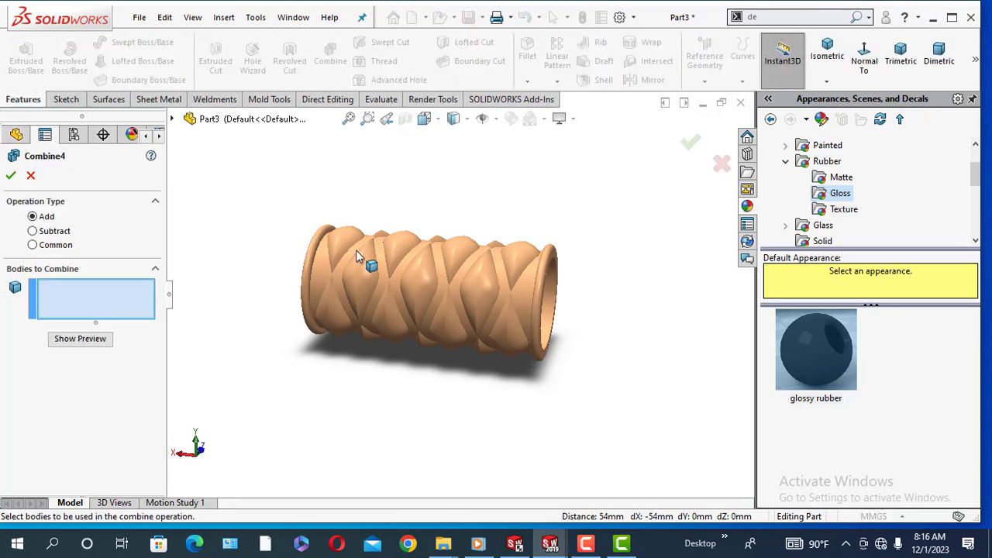
drag(597, 352, 597, 353)
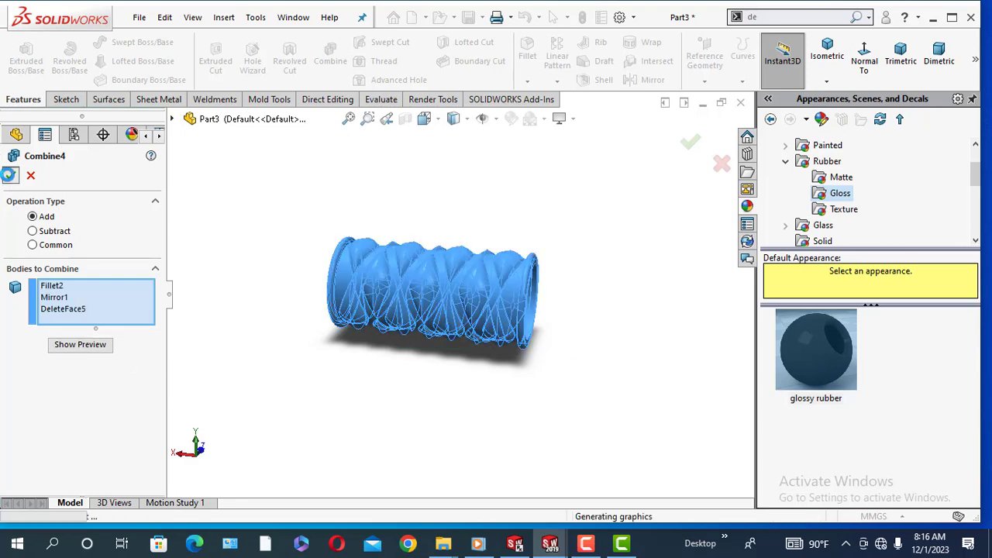
click(9, 175)
Reapply glossy rubber to the combined sleeve and set its color to light gray.
middle_drag(388, 413, 605, 392)
drag(251, 175, 585, 391)
right_click(456, 298)
right_click(465, 295)
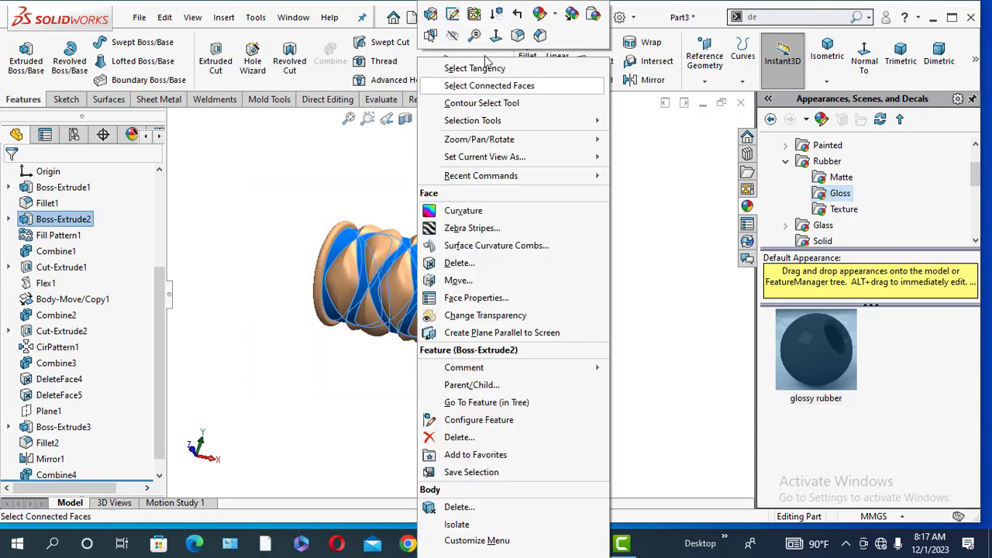
click(442, 84)
double_click(815, 348)
click(113, 440)
click(11, 176)
middle_drag(346, 371, 576, 303)
Apply the Misty Blue Slate studio scene to the view.
click(786, 162)
scroll(813, 195, down, 3)
click(837, 161)
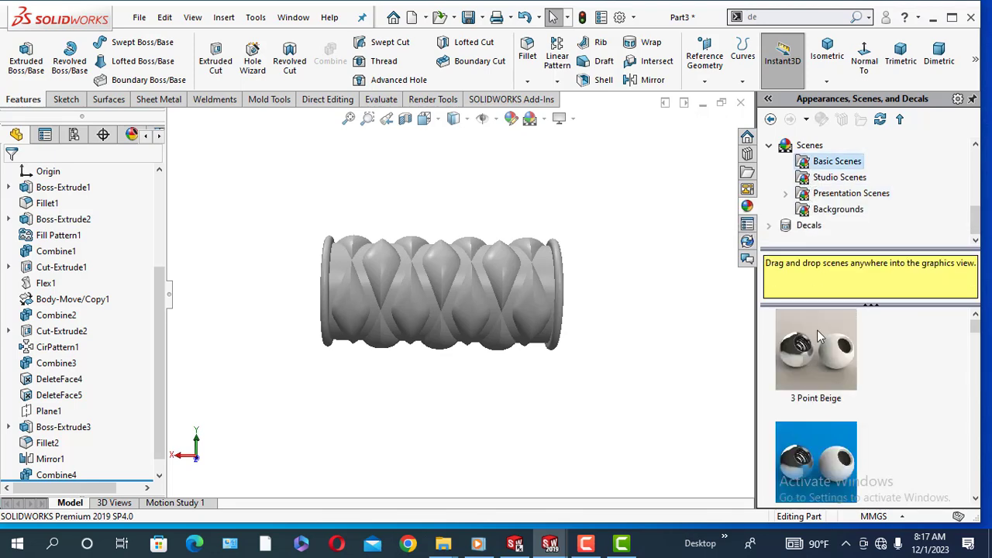
scroll(811, 427, down, 1)
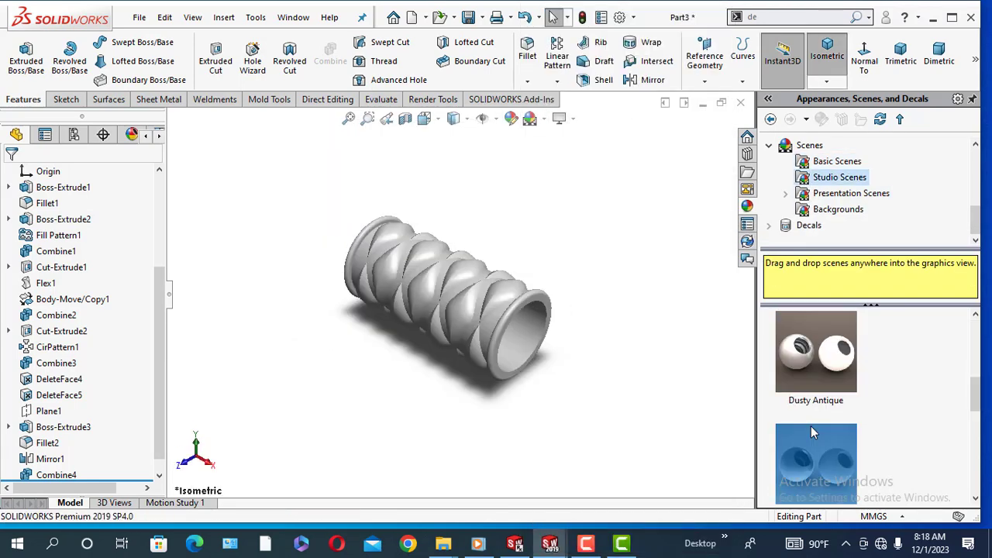
drag(811, 426, 628, 393)
middle_drag(617, 400, 661, 376)
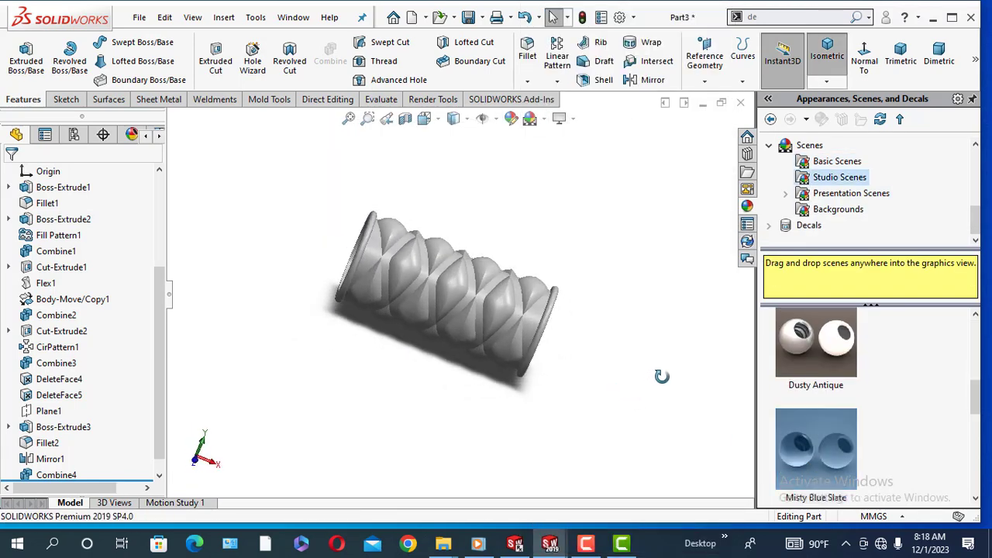
Replace the current scene with the Dusty Antique studio scene and show the finished sleeve enlarged.
drag(787, 370, 658, 377)
middle_drag(584, 385, 550, 382)
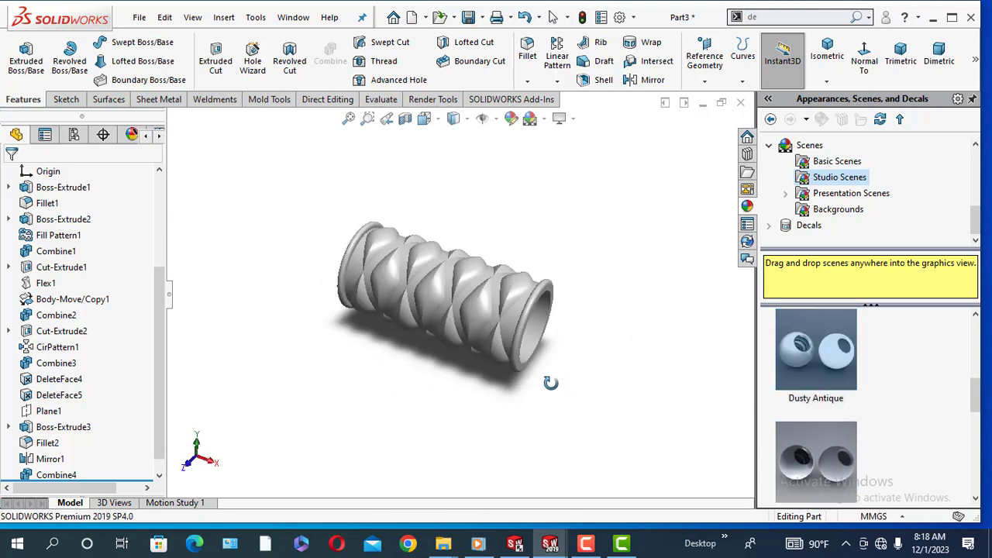
scroll(157, 338, down, 1)
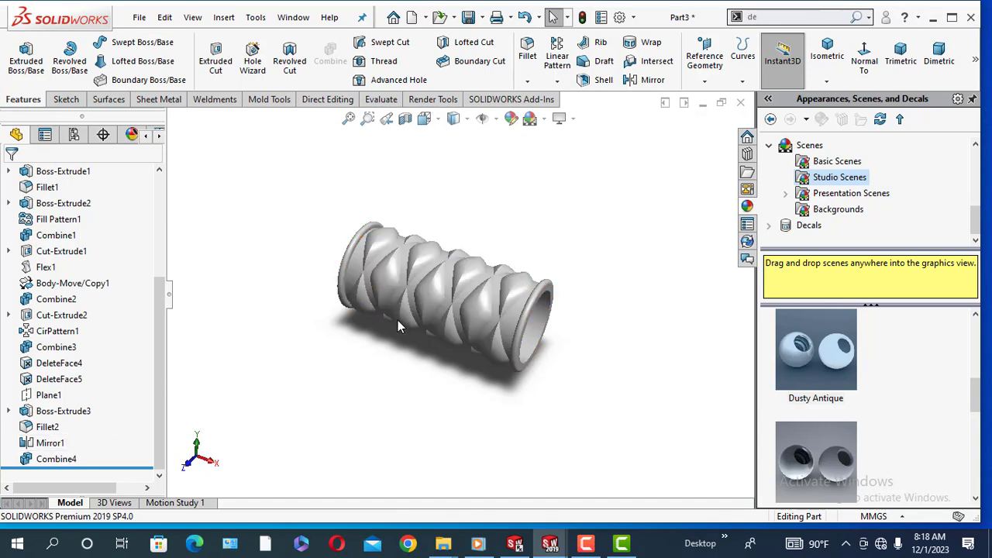
scroll(407, 282, down, 3)
middle_drag(468, 456, 489, 379)
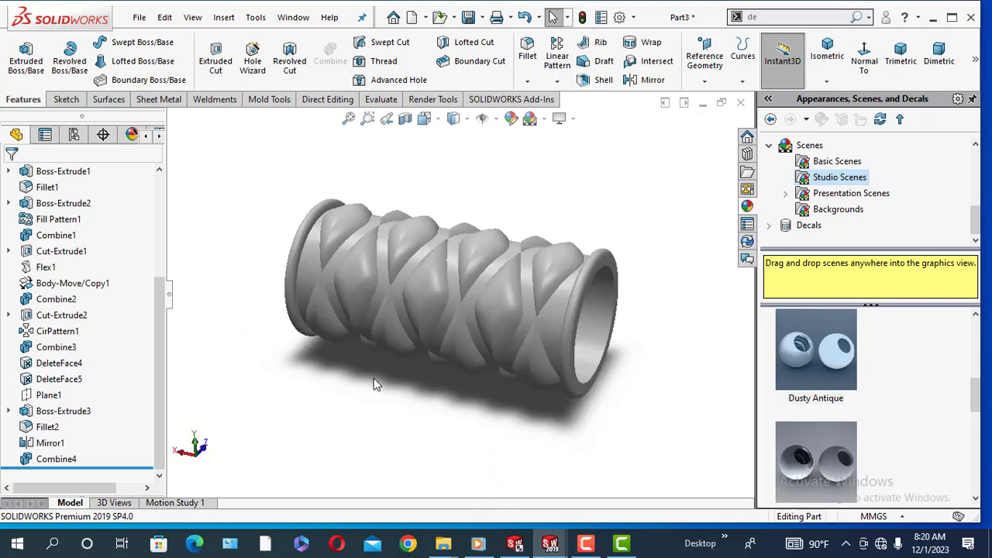